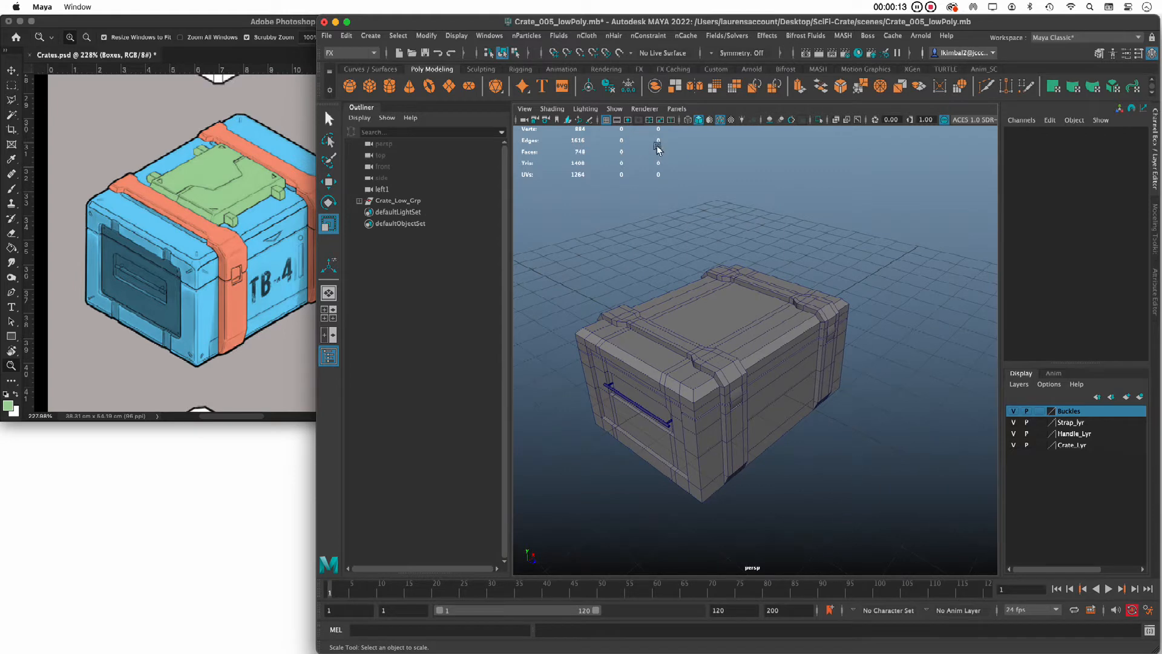
Step: Create a polygon cube and raise it above the crate lid to about Translate Y 1.671
click(370, 86)
key(w)
drag(722, 342, 771, 223)
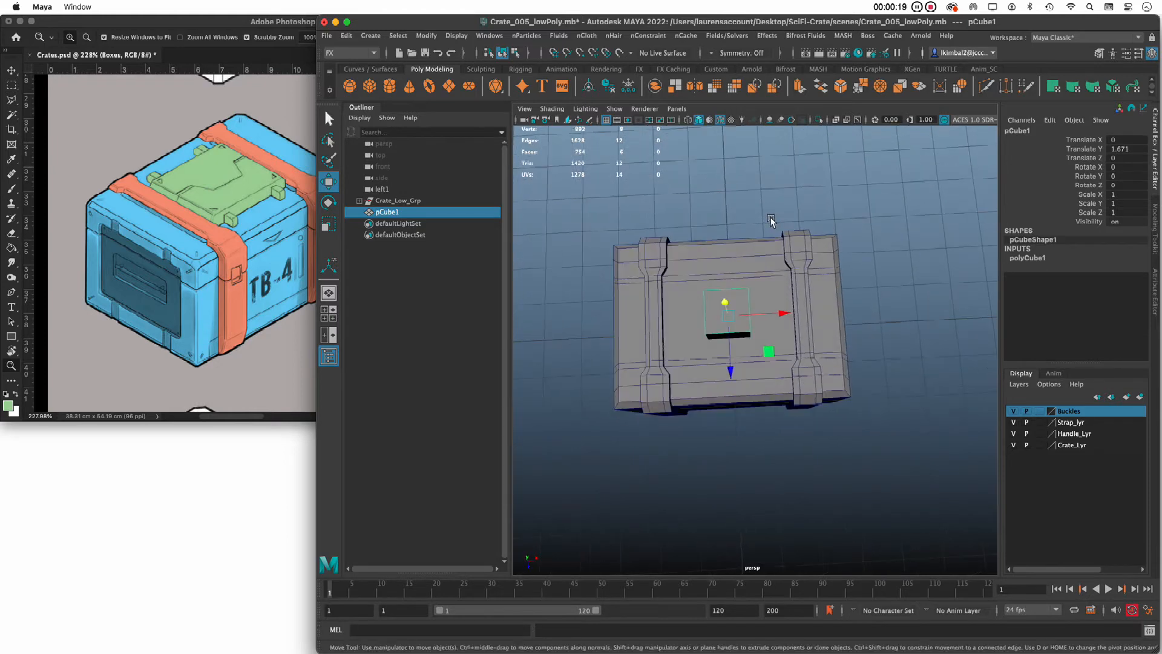
Step: Scale the new cube uniformly to about 2.682 above the crate lid
key(e)
key(r)
drag(732, 316, 799, 289)
alt+right_drag(799, 288, 838, 336)
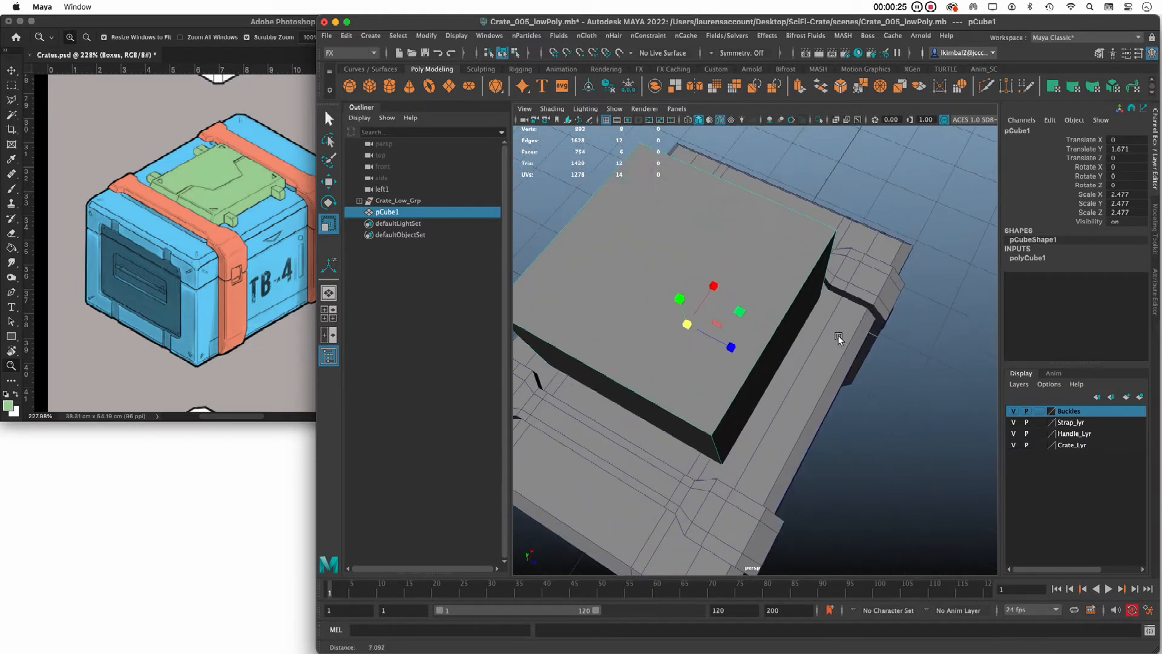
alt+middle_drag(679, 335, 715, 313)
alt+drag(716, 310, 745, 315)
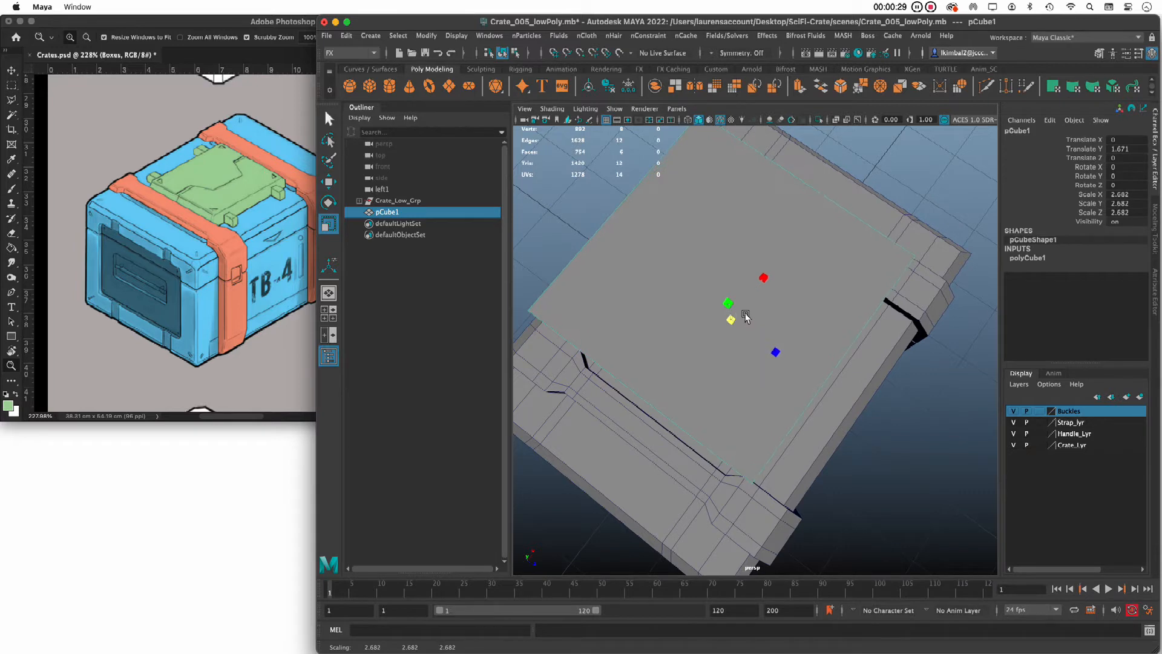
Step: Switch to the top view and display the shaded models with Wireframe on Shaded
key(space)
key(space)
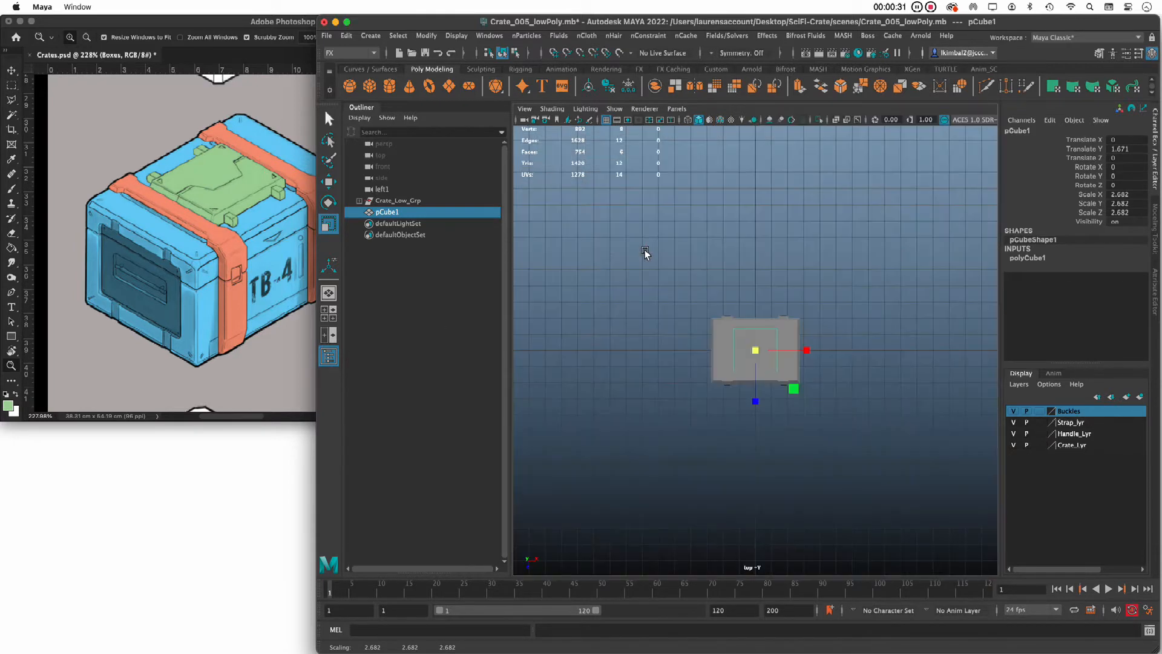
alt+right_drag(646, 251, 817, 385)
click(551, 109)
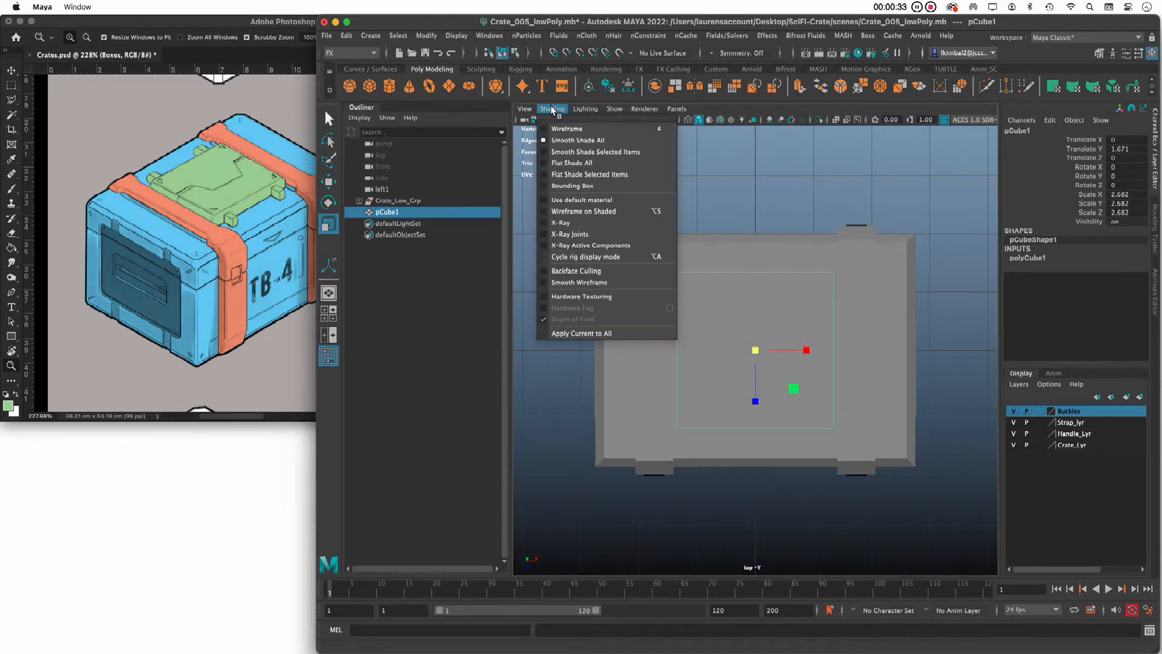
click(572, 211)
alt+right_drag(680, 227, 730, 267)
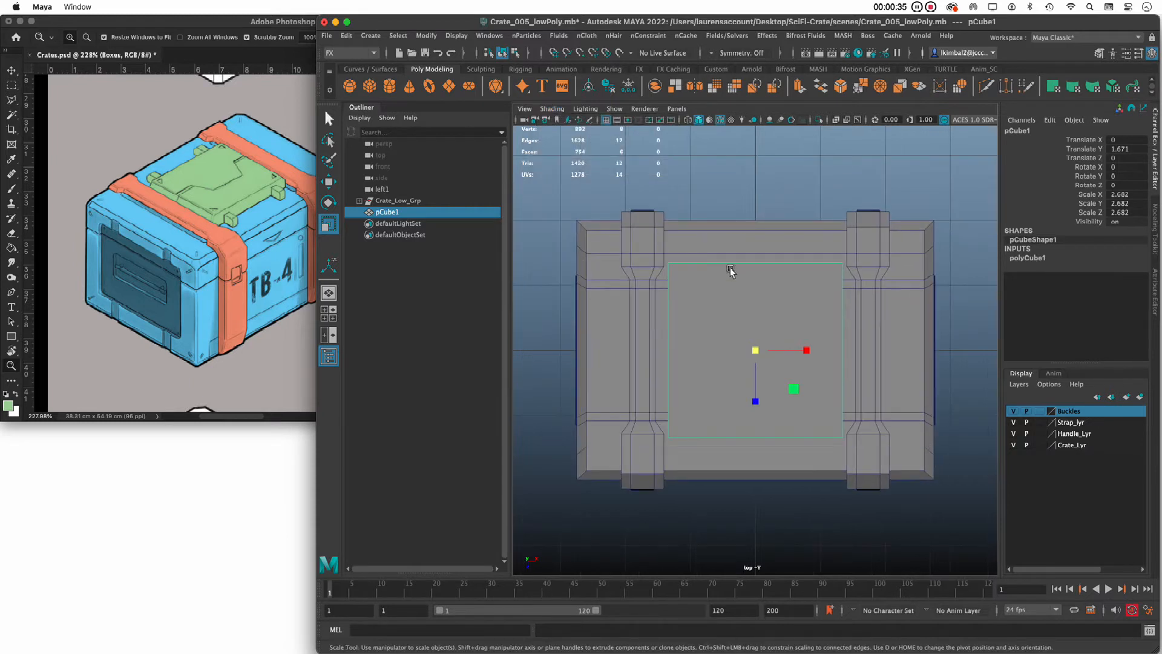
Step: Try scaling the cube to about 1.967 on Z and lowering it into the lid to about Translate Y 0.297
drag(760, 412, 759, 393)
key(space)
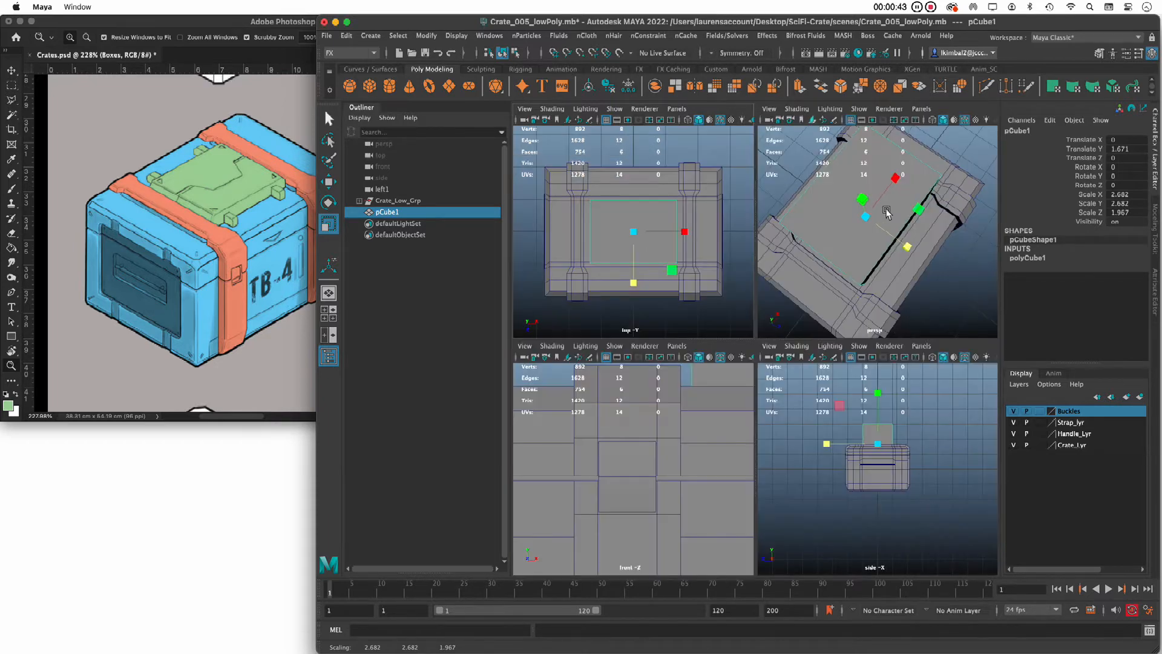
key(space)
alt+drag(929, 306, 750, 214)
key(e)
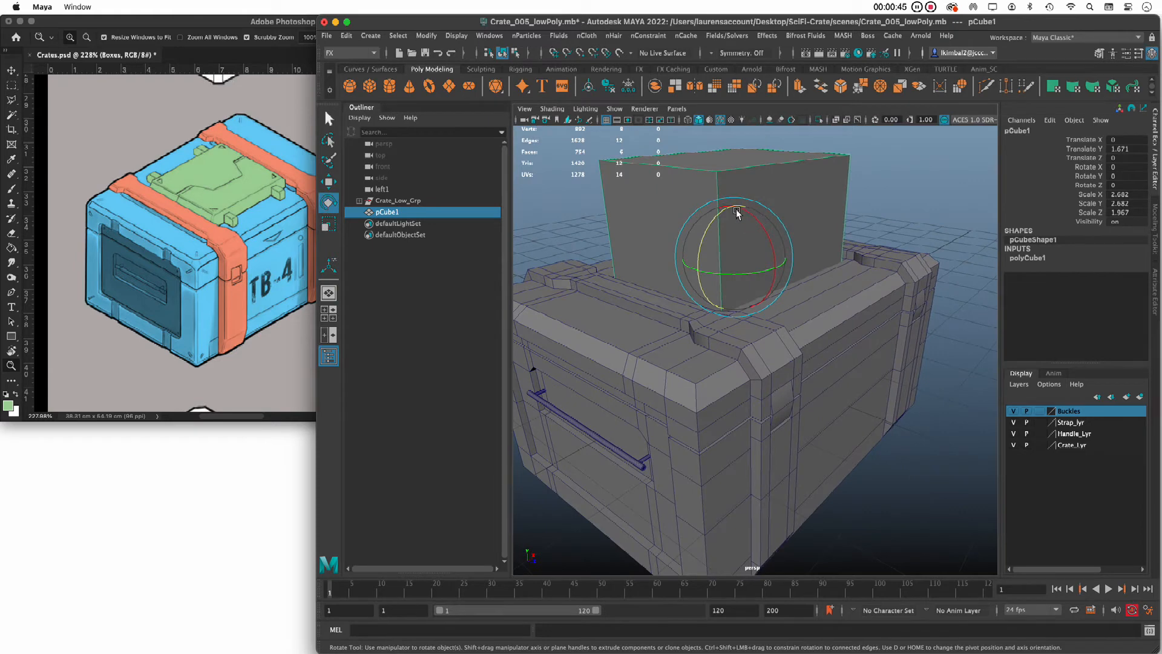
key(w)
drag(737, 211, 815, 286)
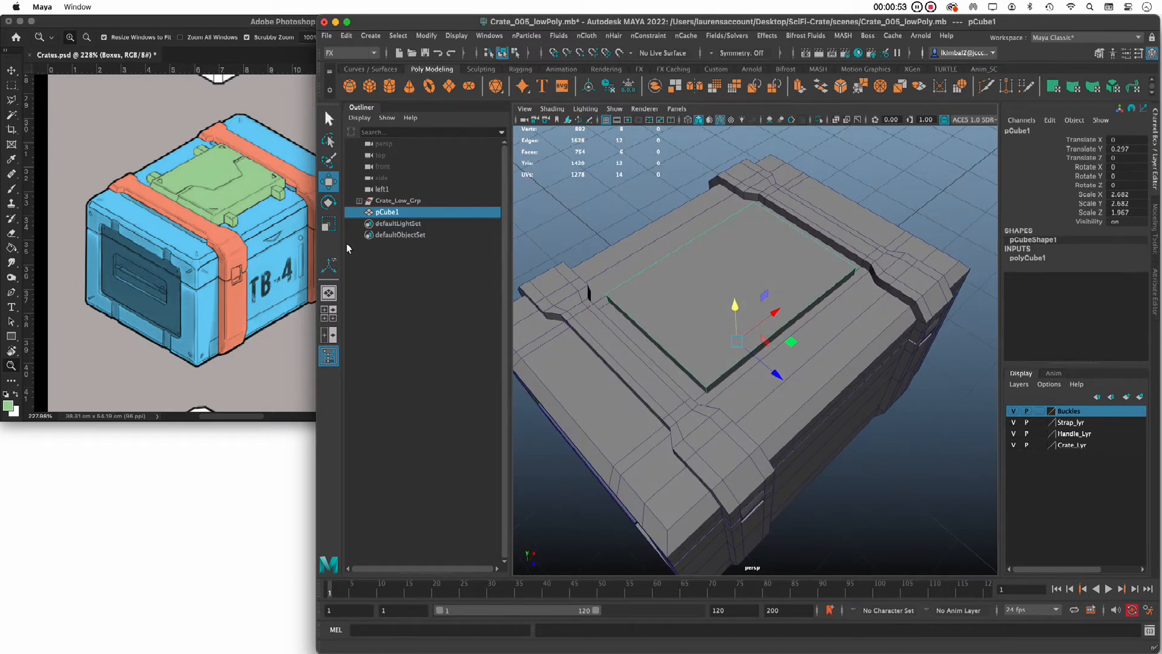
Step: Undo the cube's lowering and its Z scaling
alt+drag(827, 296, 758, 327)
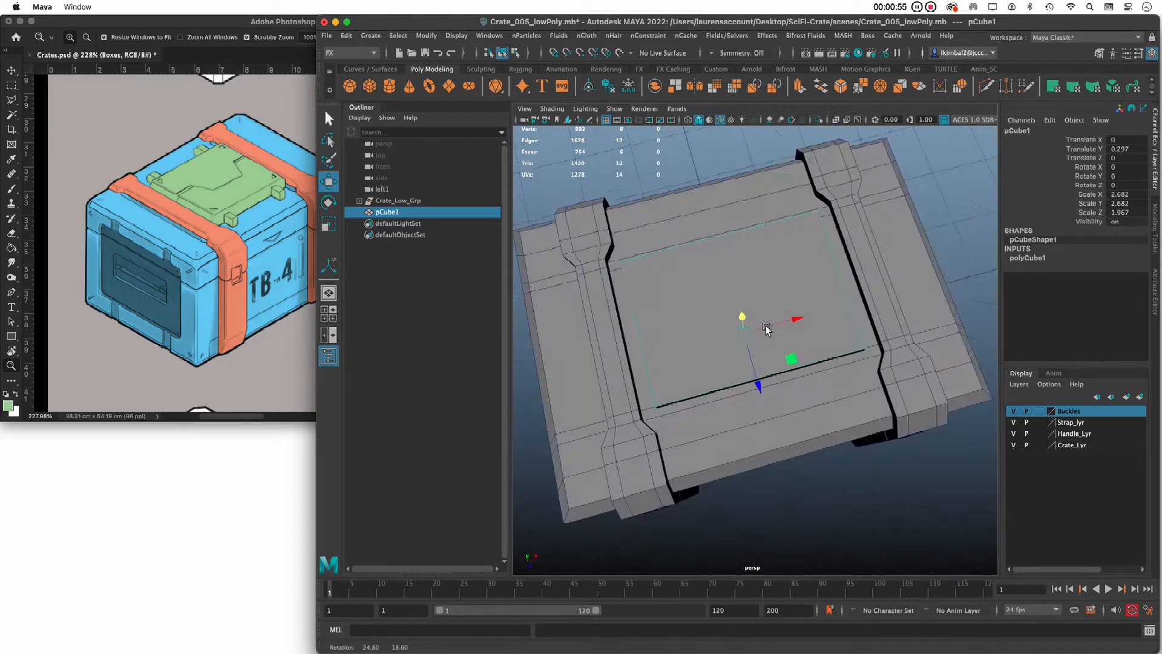
key(ctrl+z)
key(ctrl+z)
Step: In the top view, scale the cube uniformly to about 2.097 between the two straps
key(space)
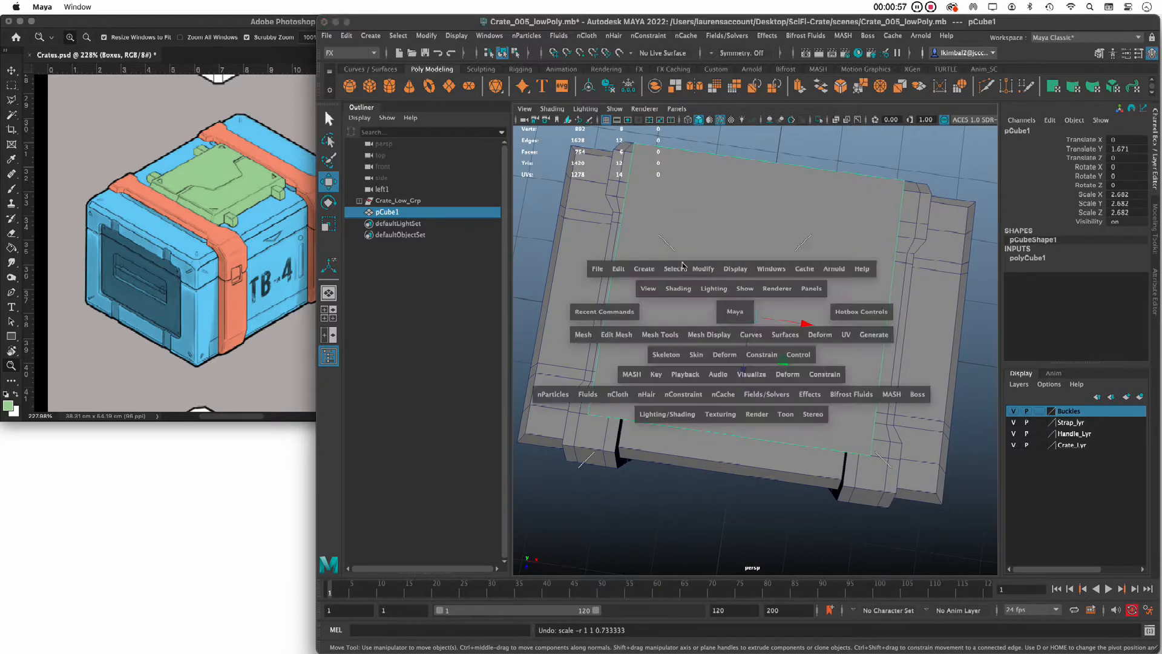
key(space)
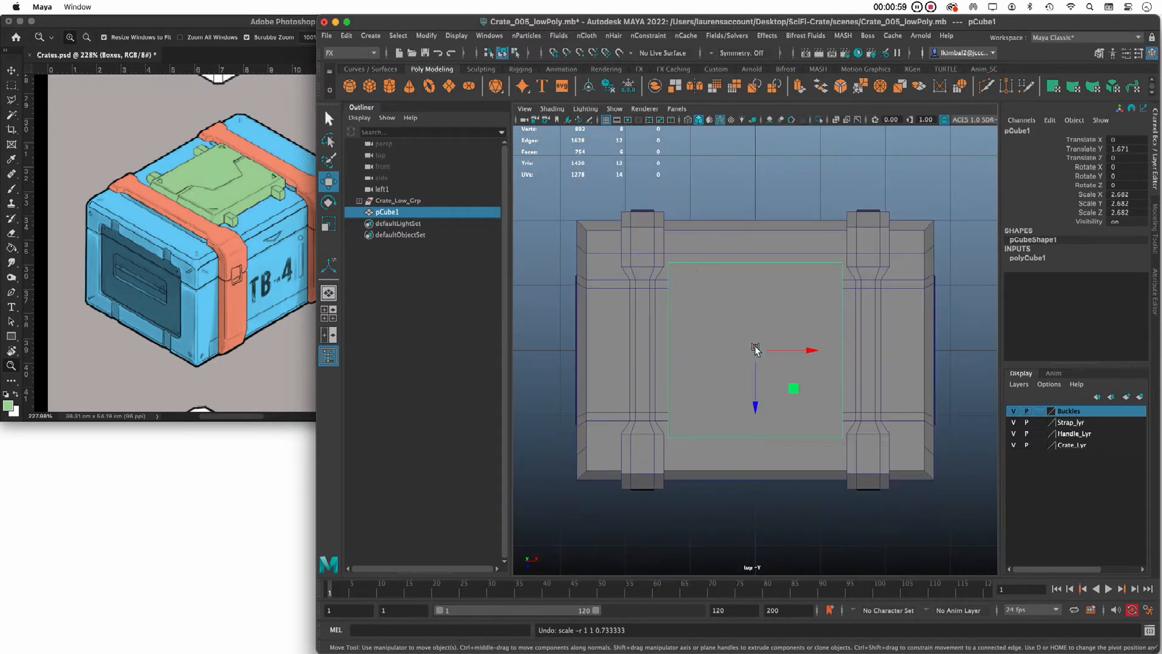
drag(810, 352, 722, 361)
key(t)
key(r)
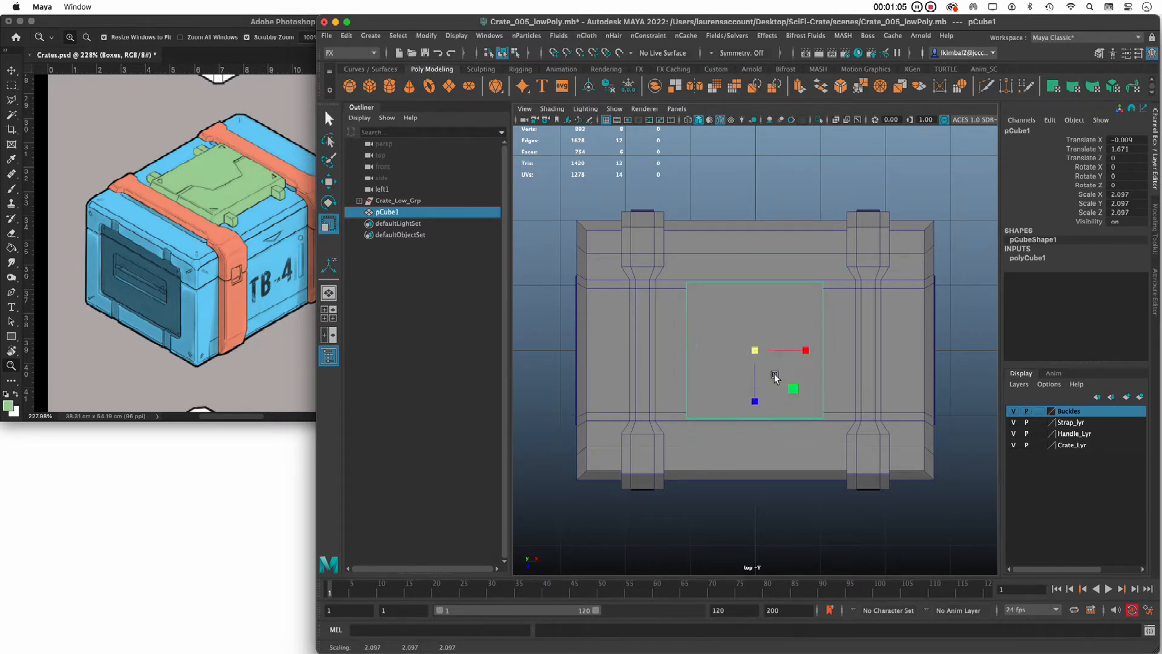
Step: Shift the cube along X to about -0.227 and widen it to about 2.333 on X
key(e)
key(w)
drag(800, 351, 780, 358)
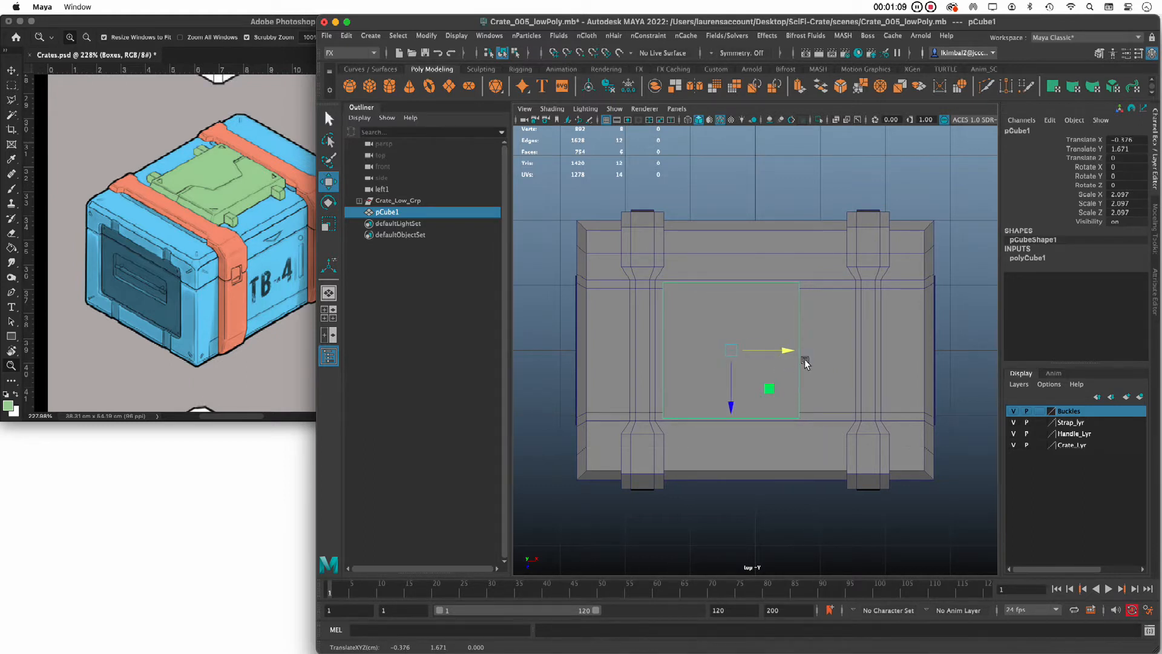
key(r)
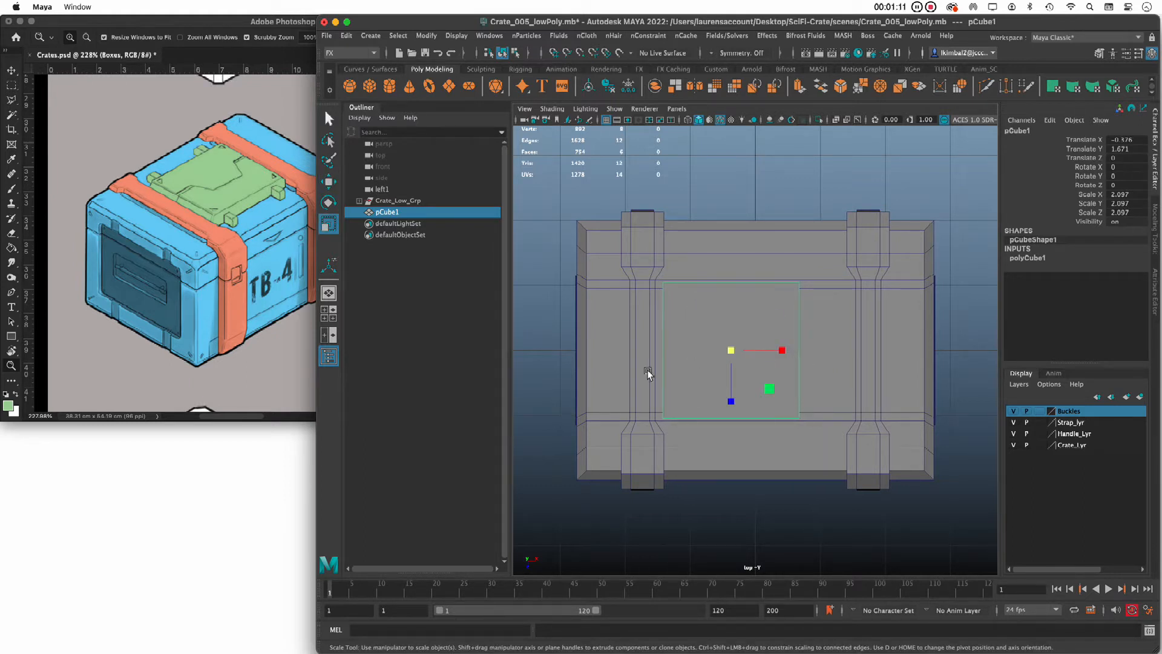
key(w)
drag(778, 350, 799, 351)
key(r)
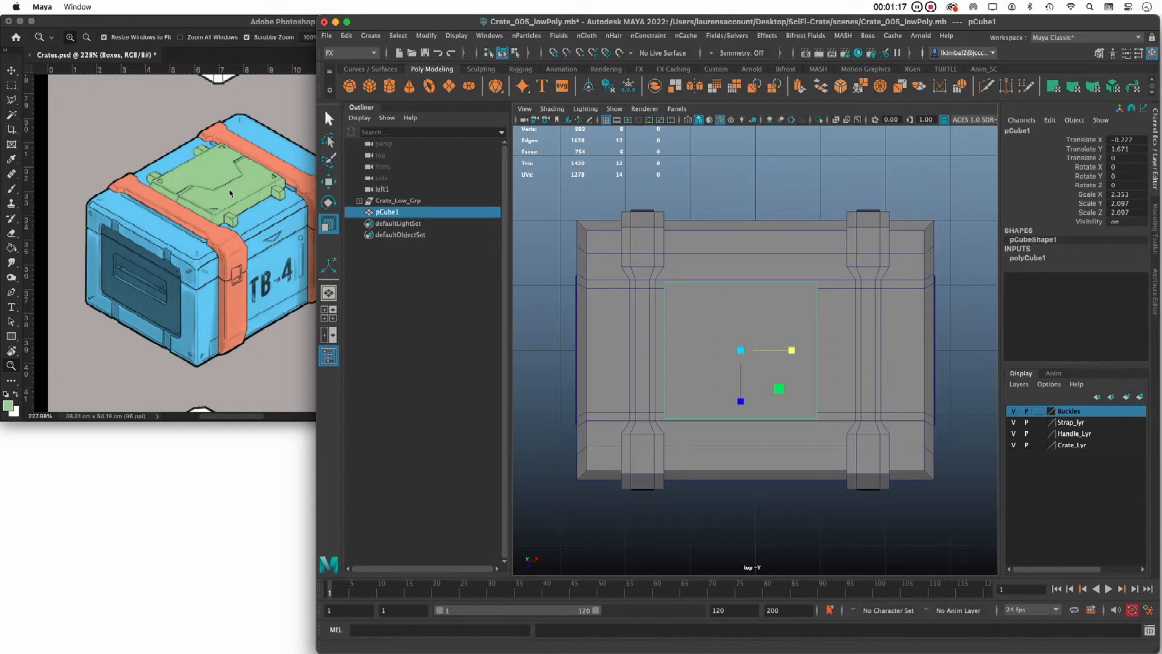
Step: Snap the cube to the grid at the crate's centre, Translate X 0
key(w)
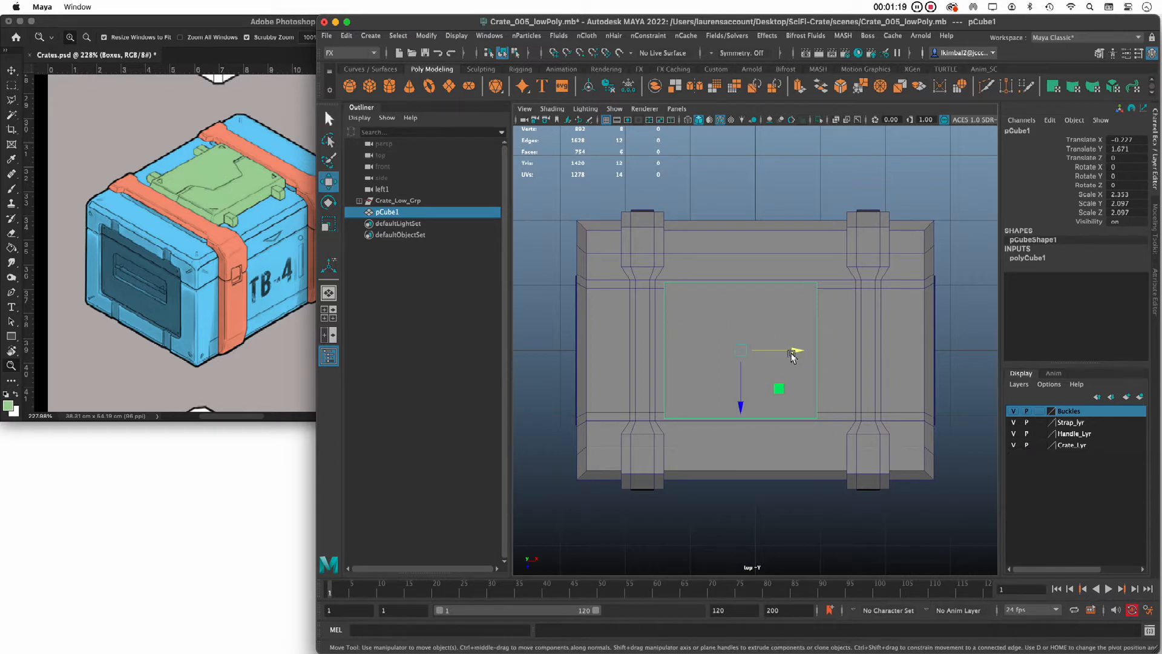
drag(792, 356, 795, 355)
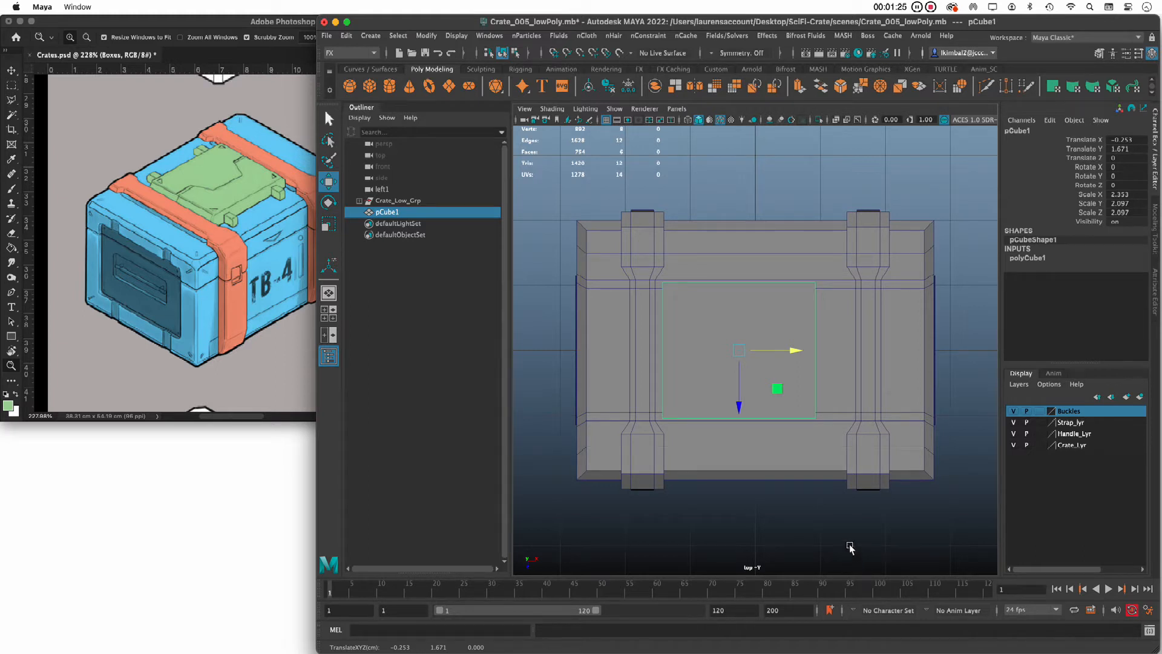
key(x)
drag(794, 351, 750, 332)
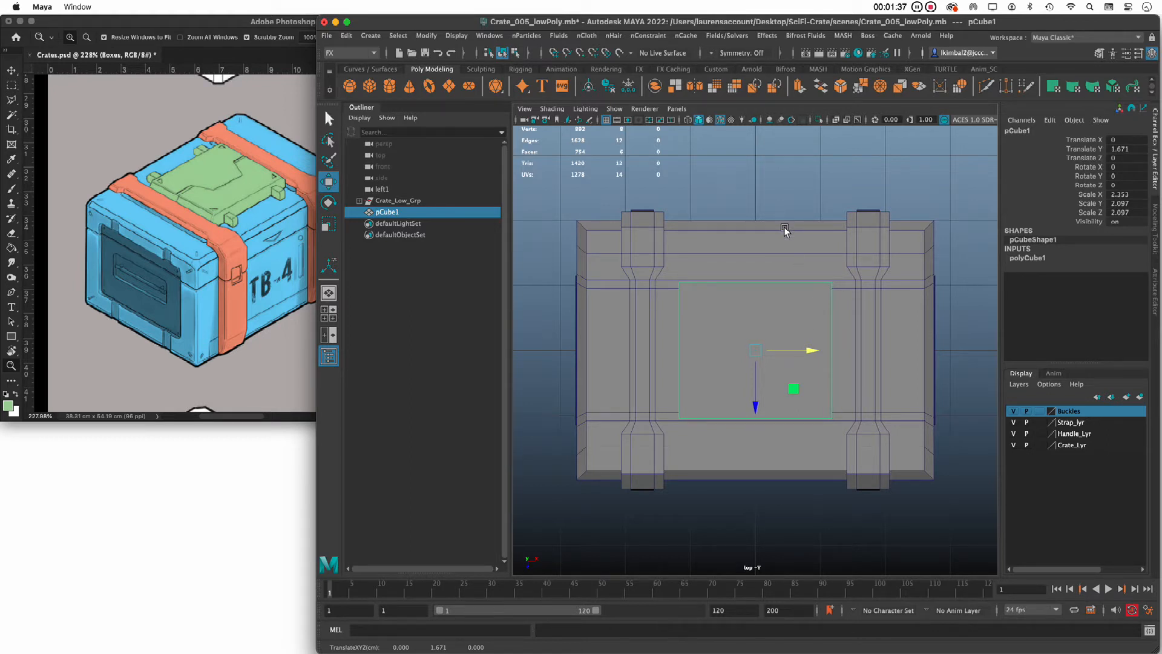
Step: Return to the perspective view and select the straps and buckles meshes together
key(space)
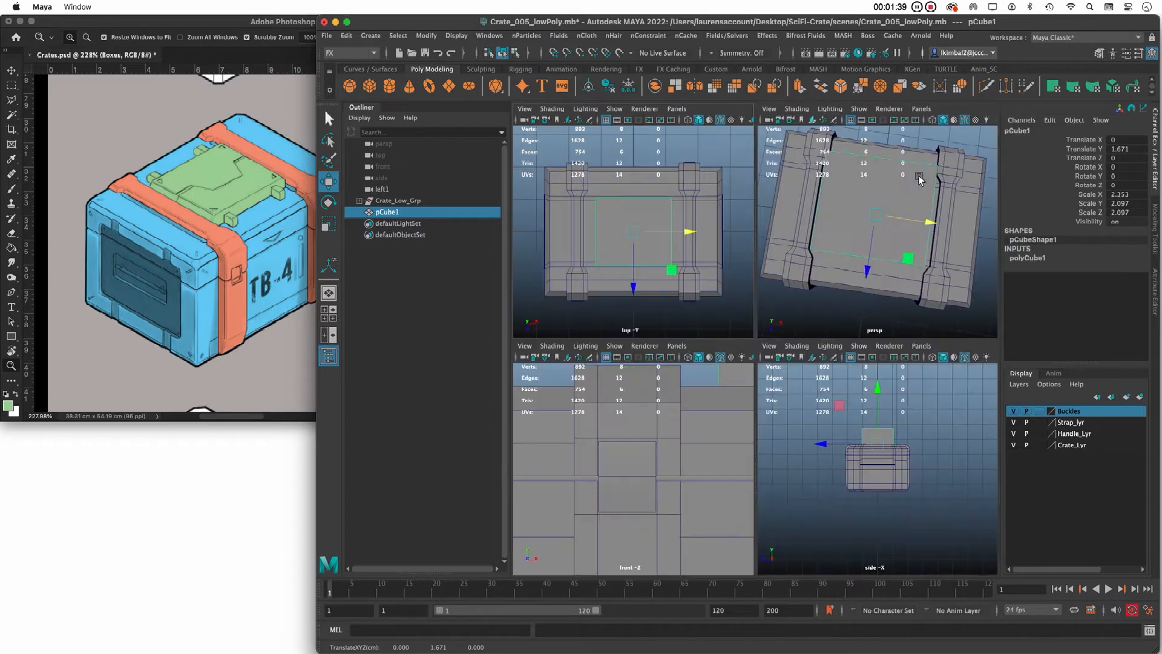
key(space)
mouse_move(905, 340)
alt+mouse_down()
mouse_move(902, 291)
mouse_move(914, 345)
alt+mouse_up()
click(863, 387)
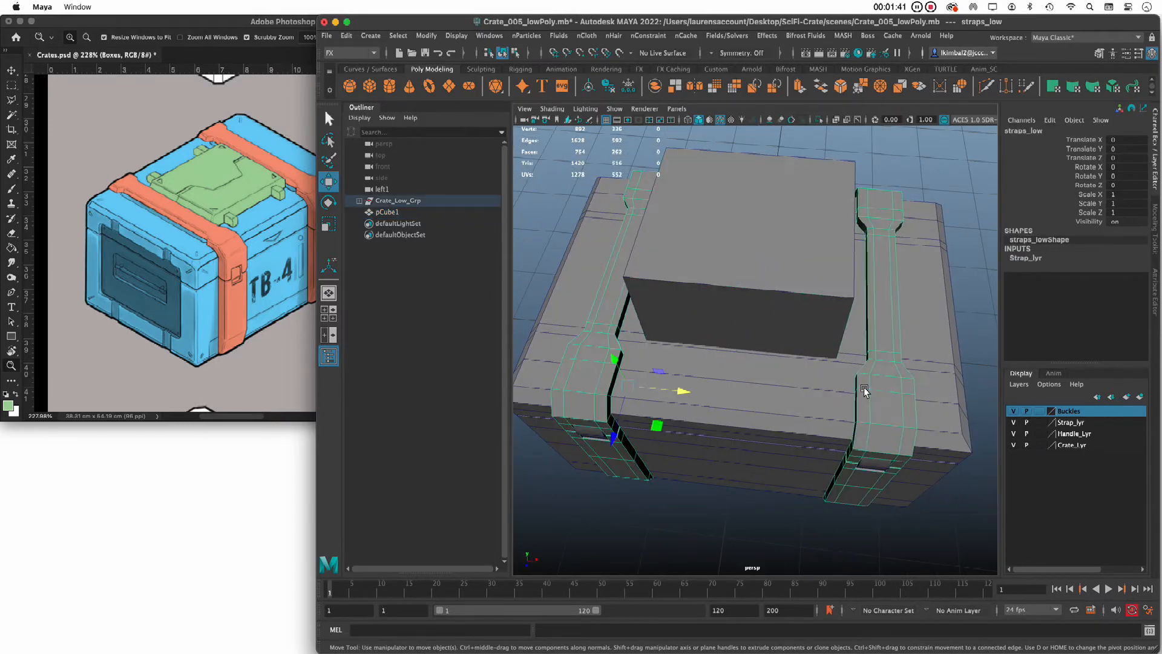
alt+drag(872, 392, 786, 327)
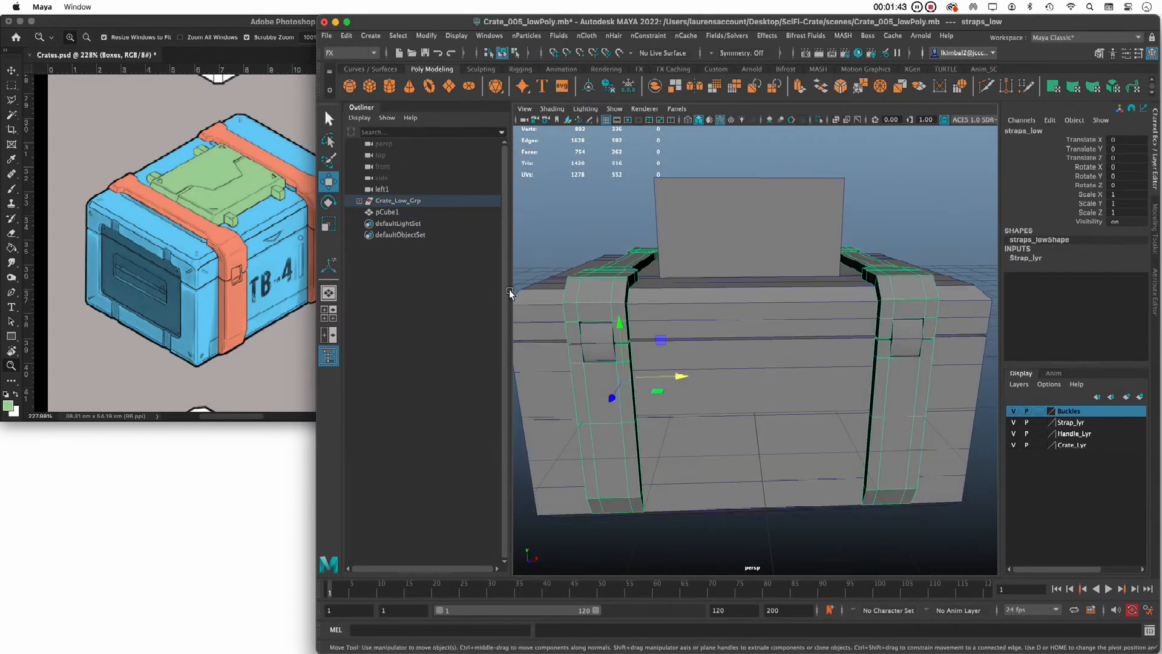
click(922, 339)
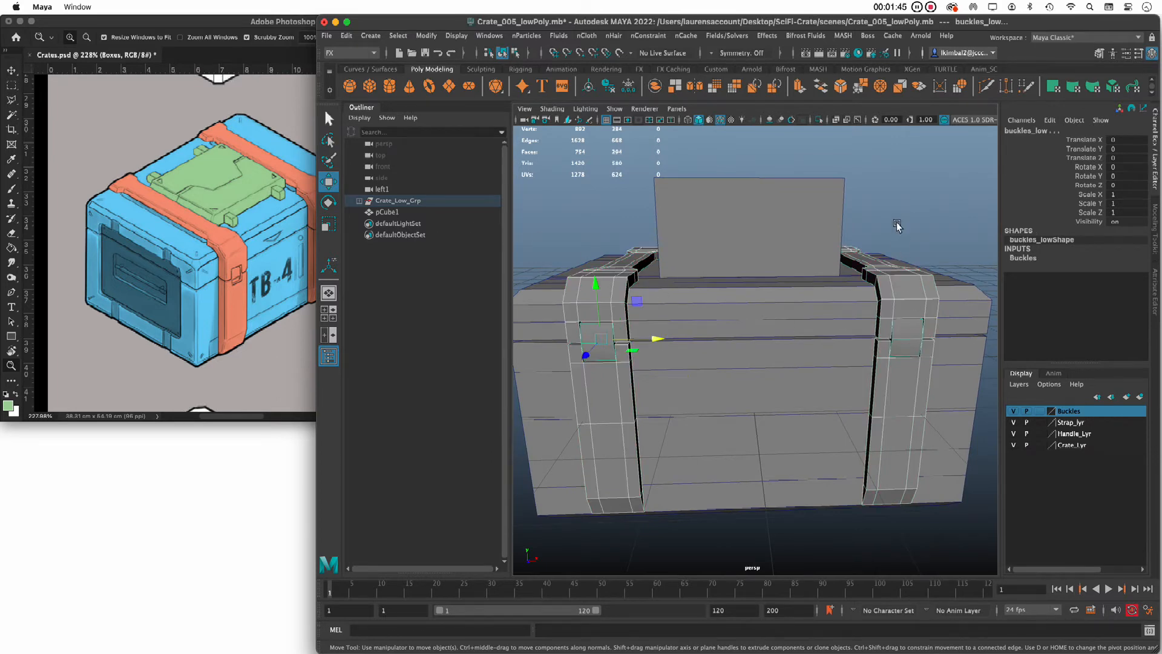
Step: Isolate the selected straps and buckles in the front view and frame them
mouse_move(896, 222)
alt+mouse_down()
mouse_move(894, 241)
mouse_move(893, 230)
alt+mouse_up()
alt+right_drag(893, 229, 718, 249)
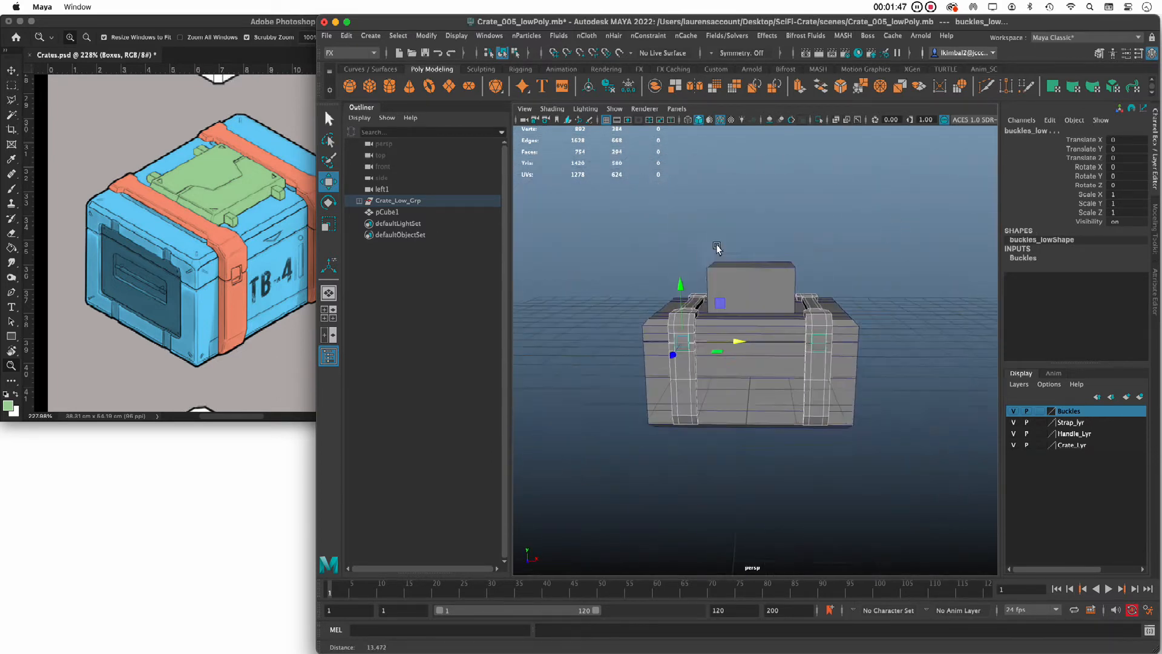
alt+drag(888, 243, 893, 240)
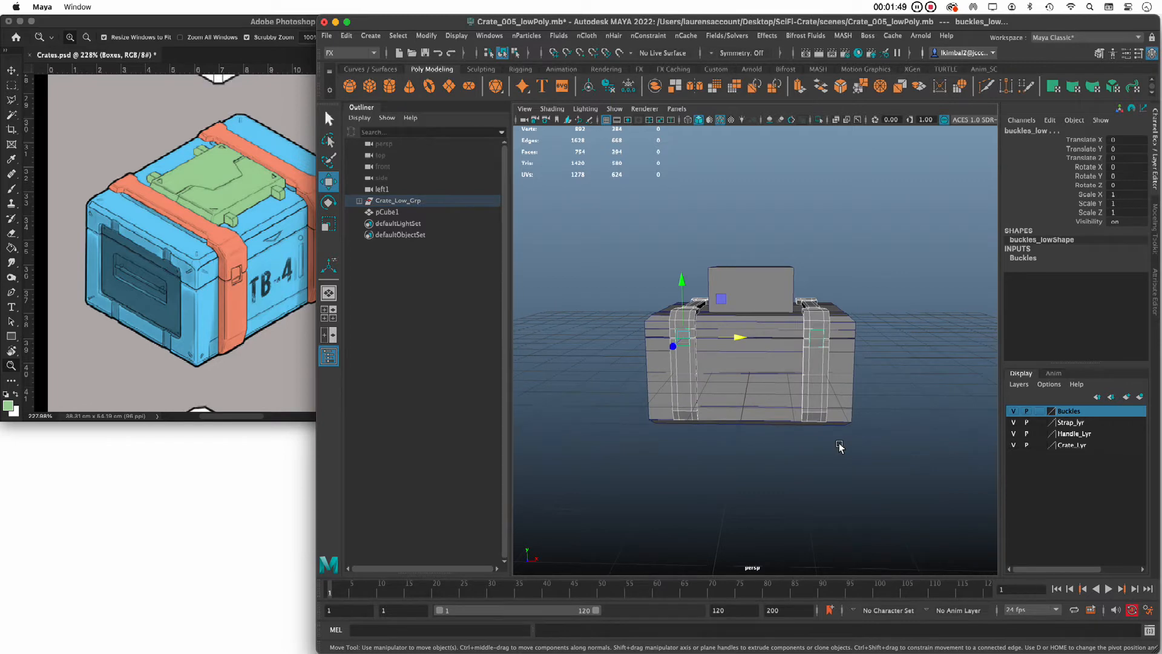
key(space)
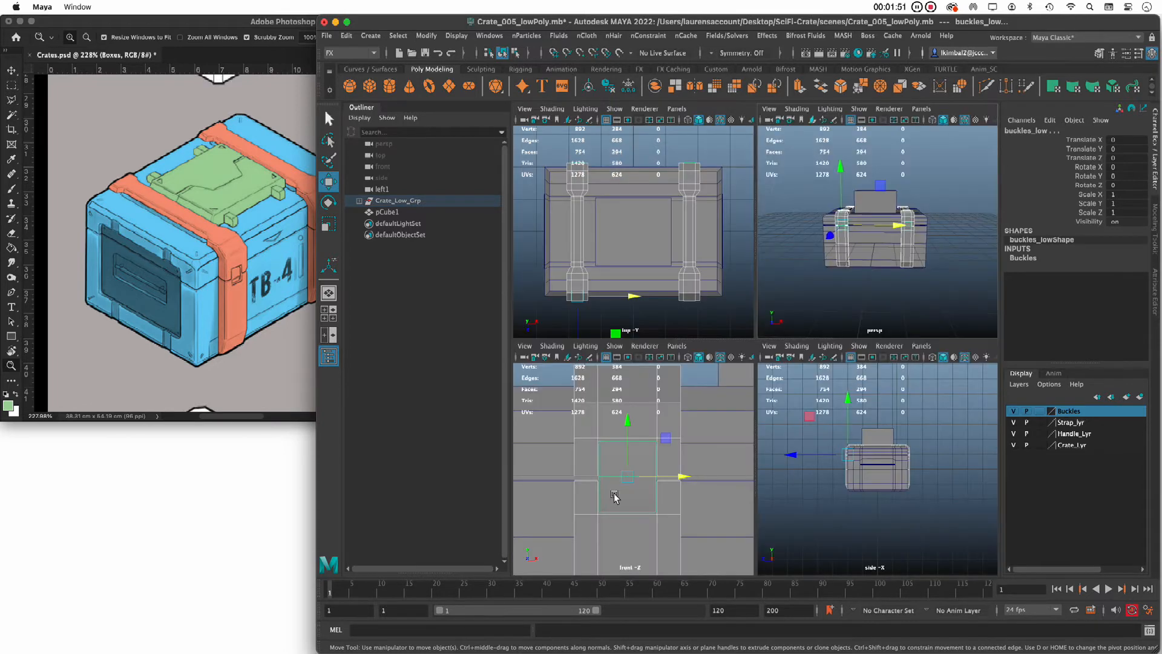
key(space)
alt+right_drag(817, 470, 779, 465)
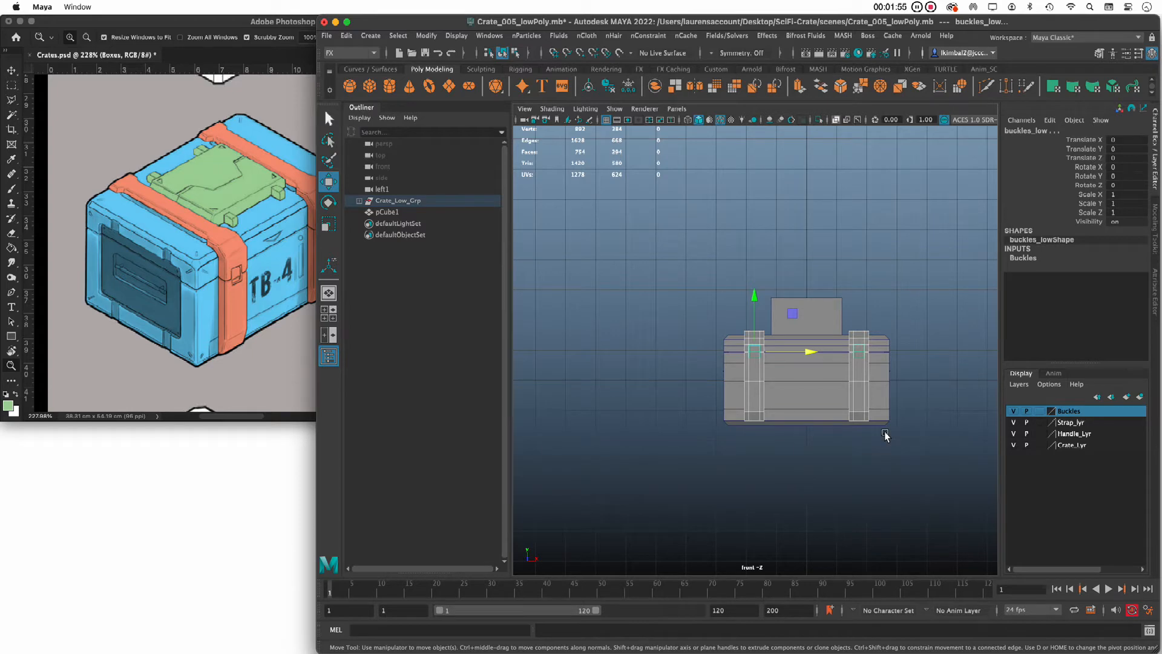
key(ctrl+1)
key(f)
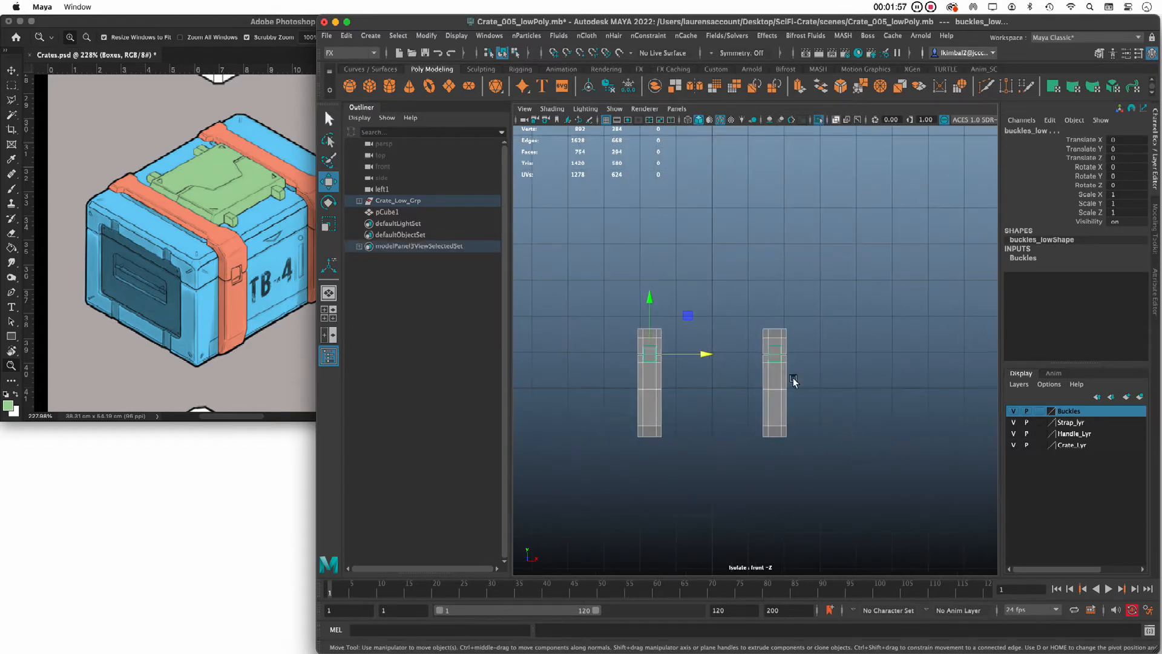
Step: Delete all faces of the right-hand strap and its buckle, and return to object selection in the perspective view
right_drag(792, 380, 800, 324)
drag(757, 262, 896, 507)
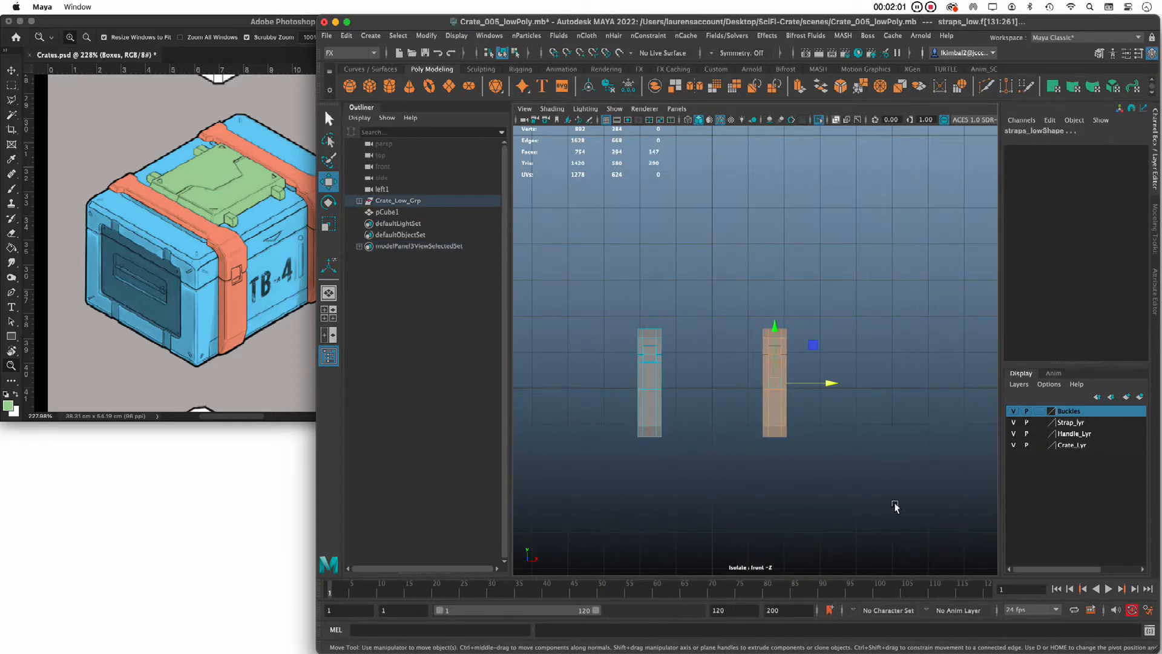
key(Delete)
key(space)
key(space)
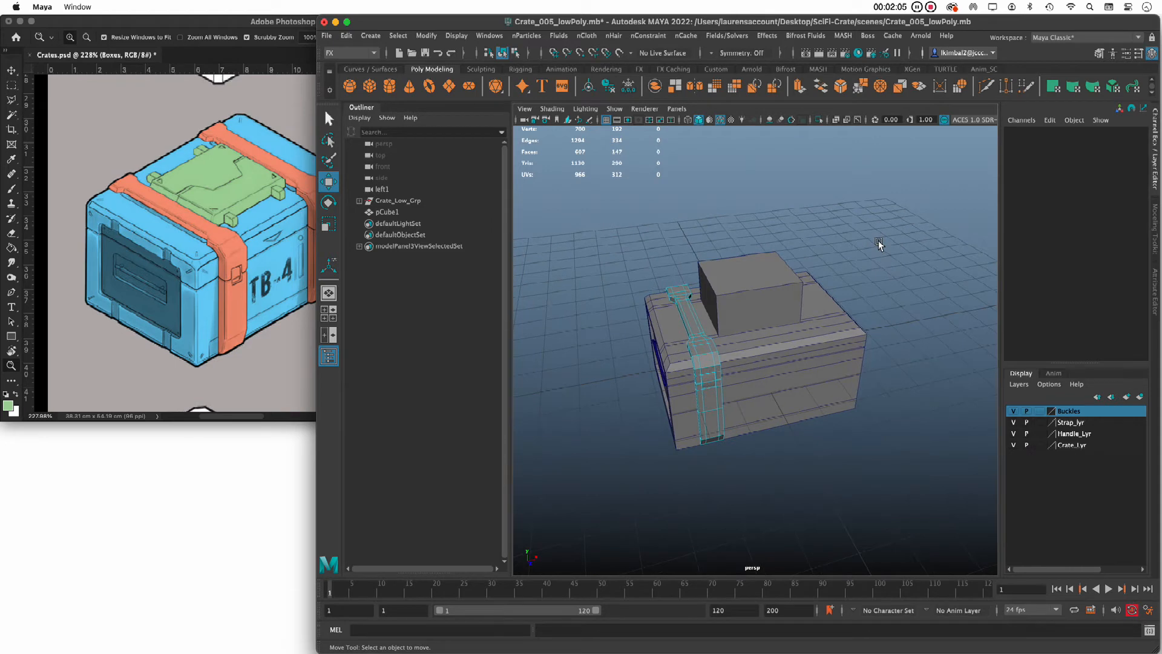
key(F8)
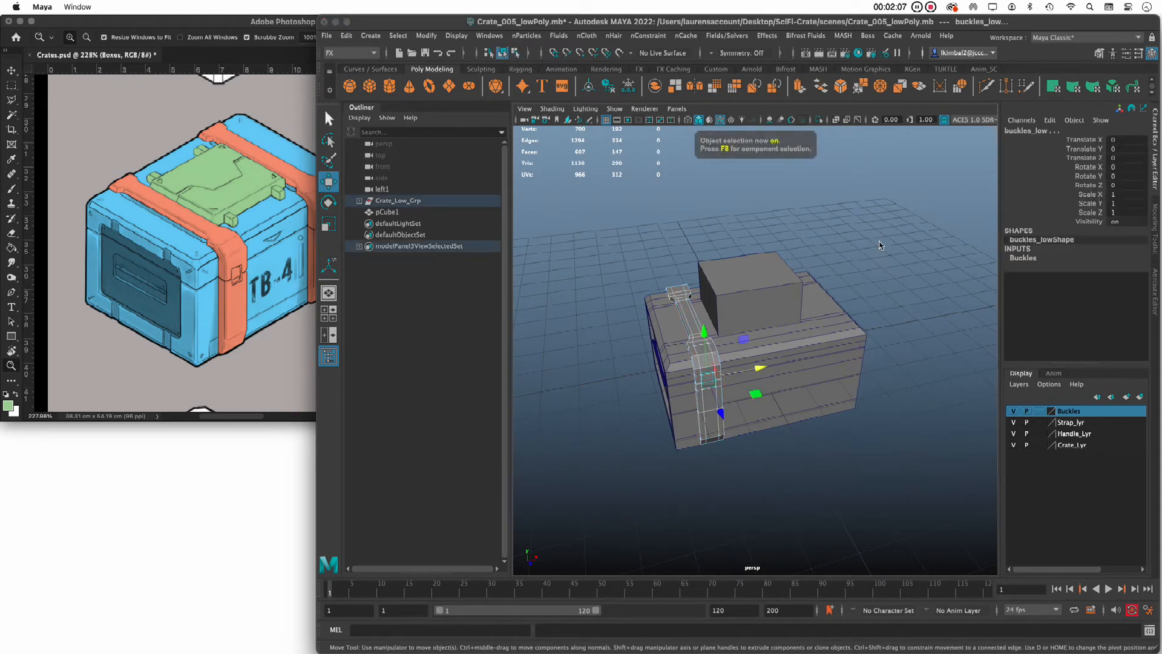
click(880, 245)
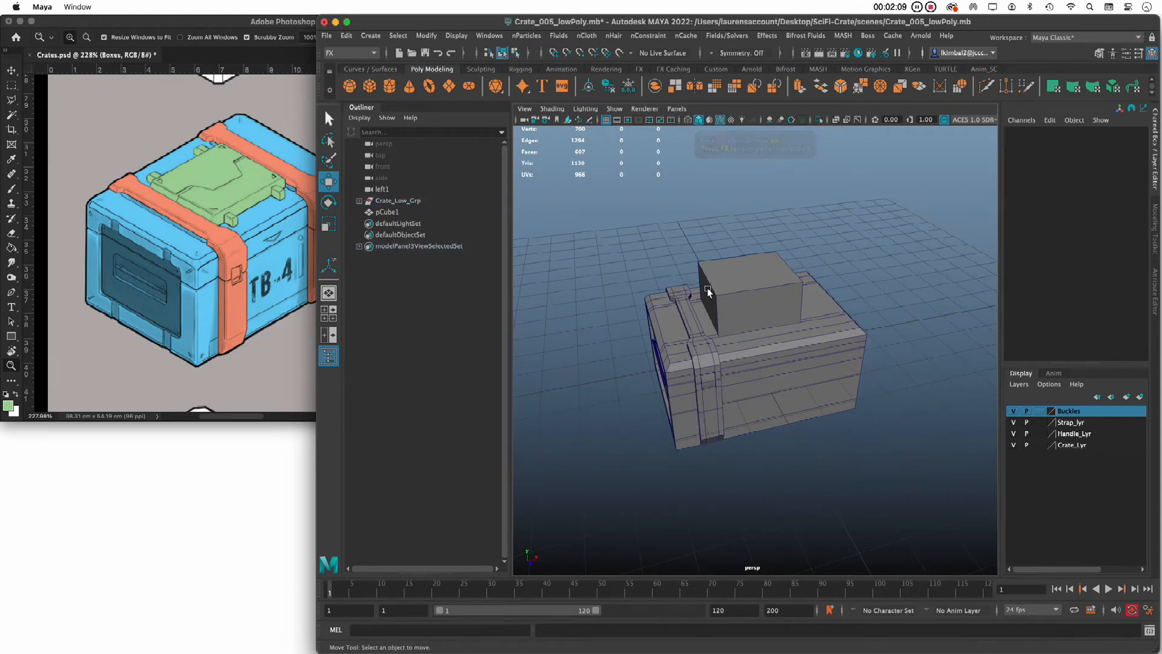
Step: Expand the Crate_Low_Grp group and select the straps_low and buckles_low meshes together
click(359, 201)
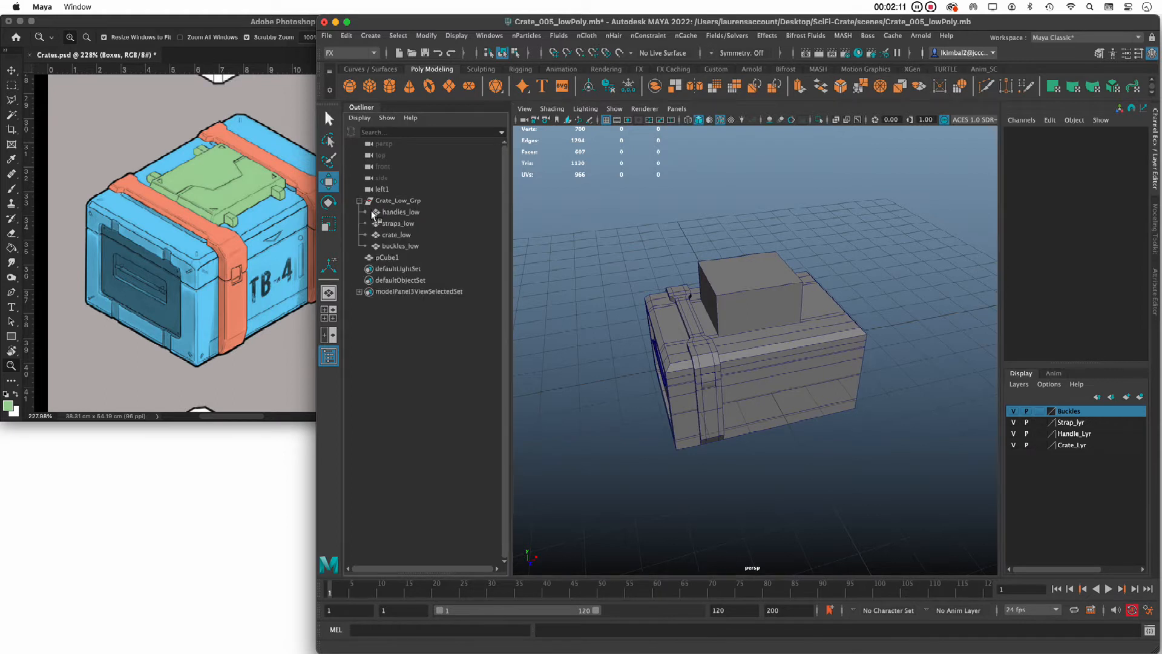
click(399, 224)
click(401, 245)
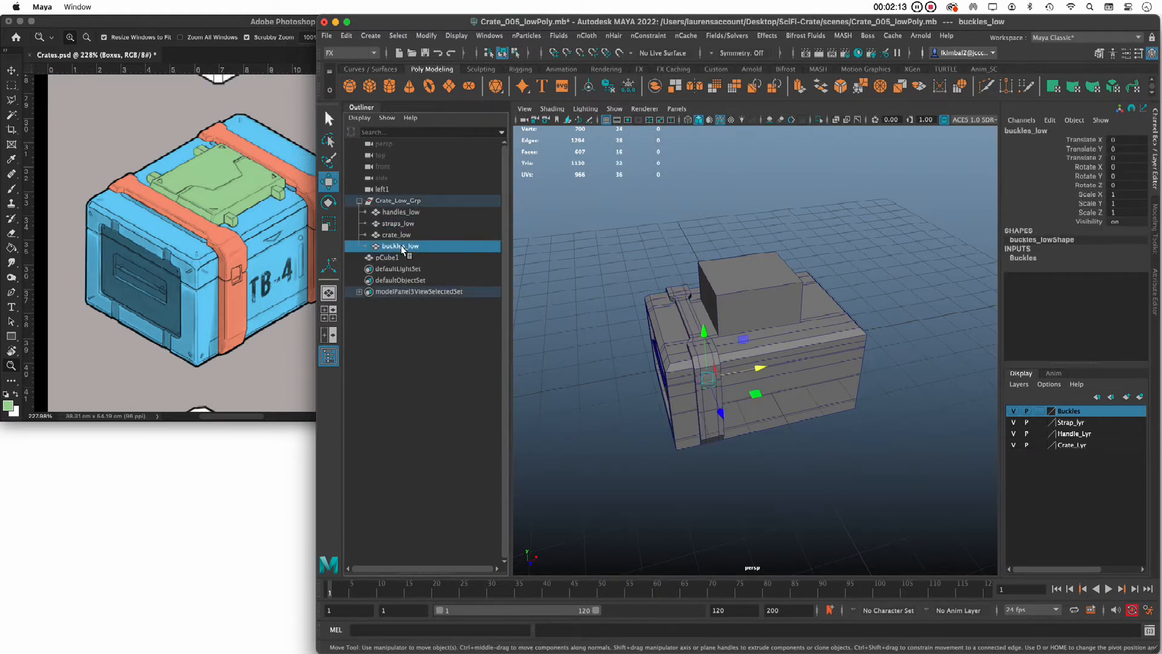
ctrl+click(398, 223)
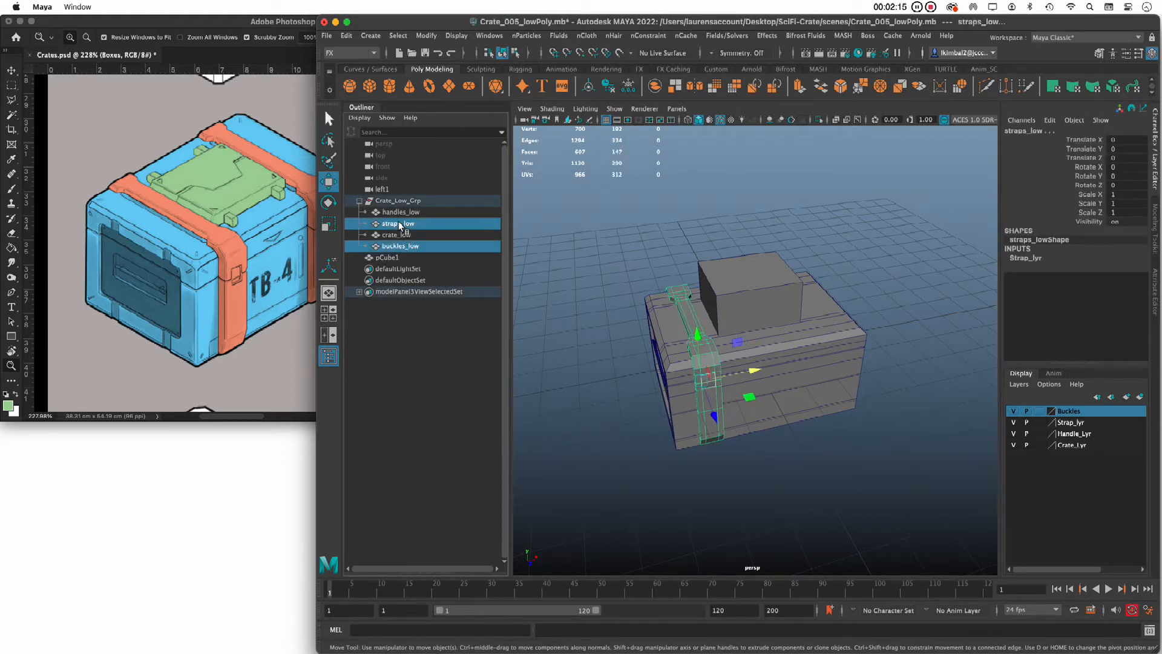
alt+drag(623, 332, 640, 368)
alt+right_drag(640, 369, 724, 392)
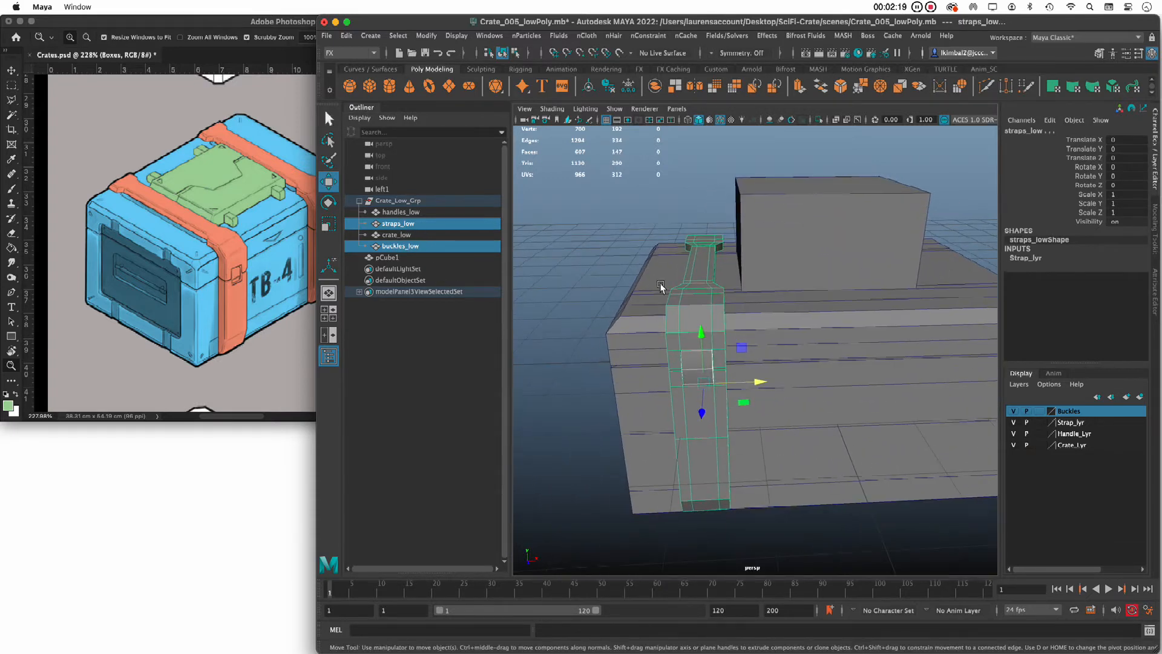
Step: End the isolation in the front view to show the whole crate, and switch to the top view
key(space)
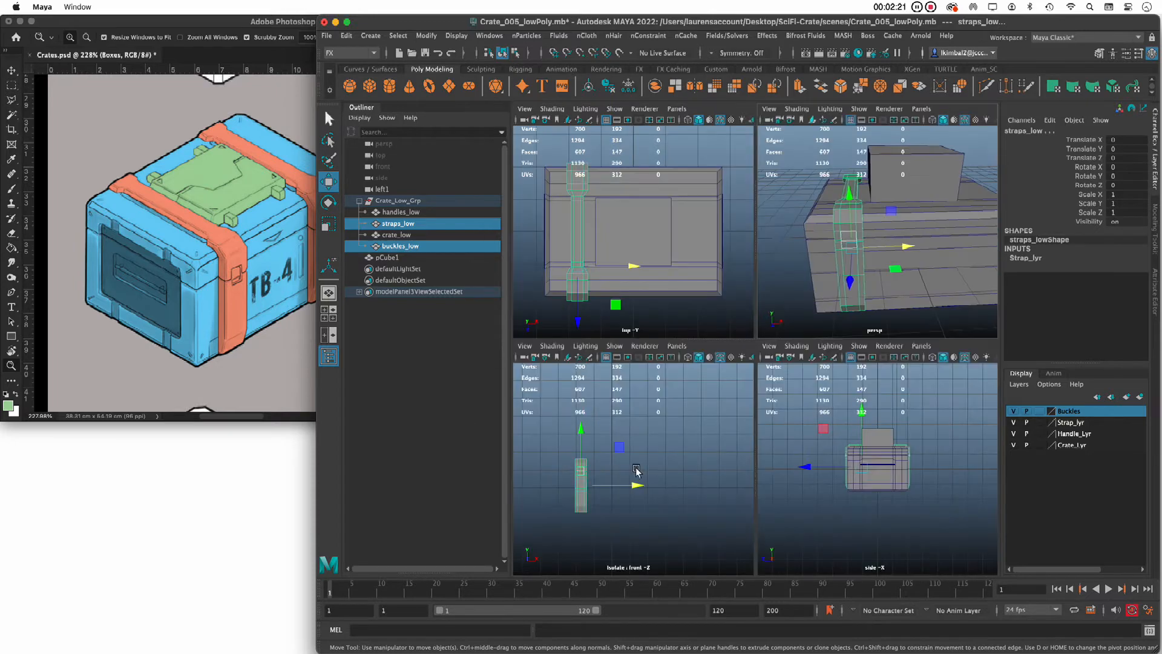
key(space)
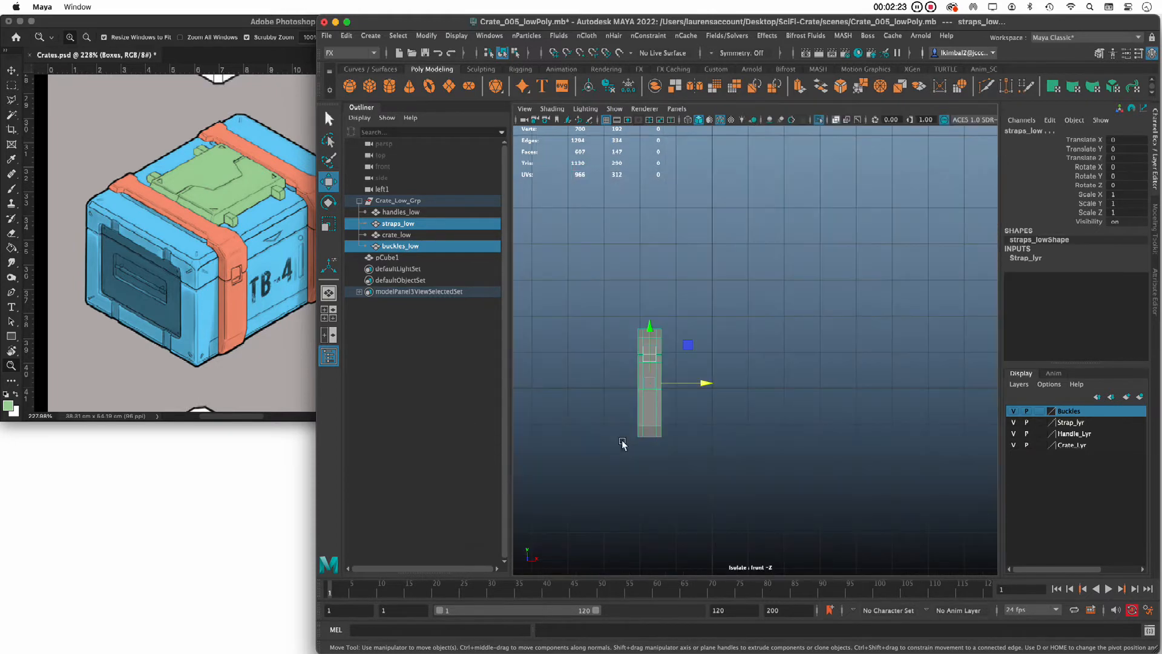
key(ctrl+1)
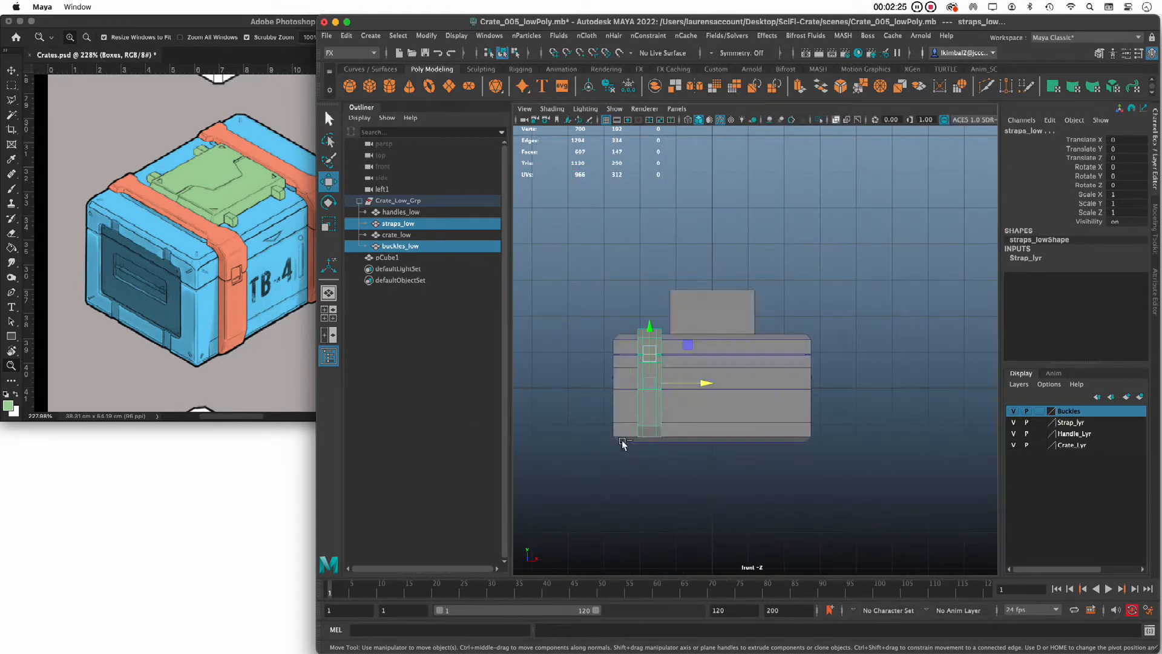
key(space)
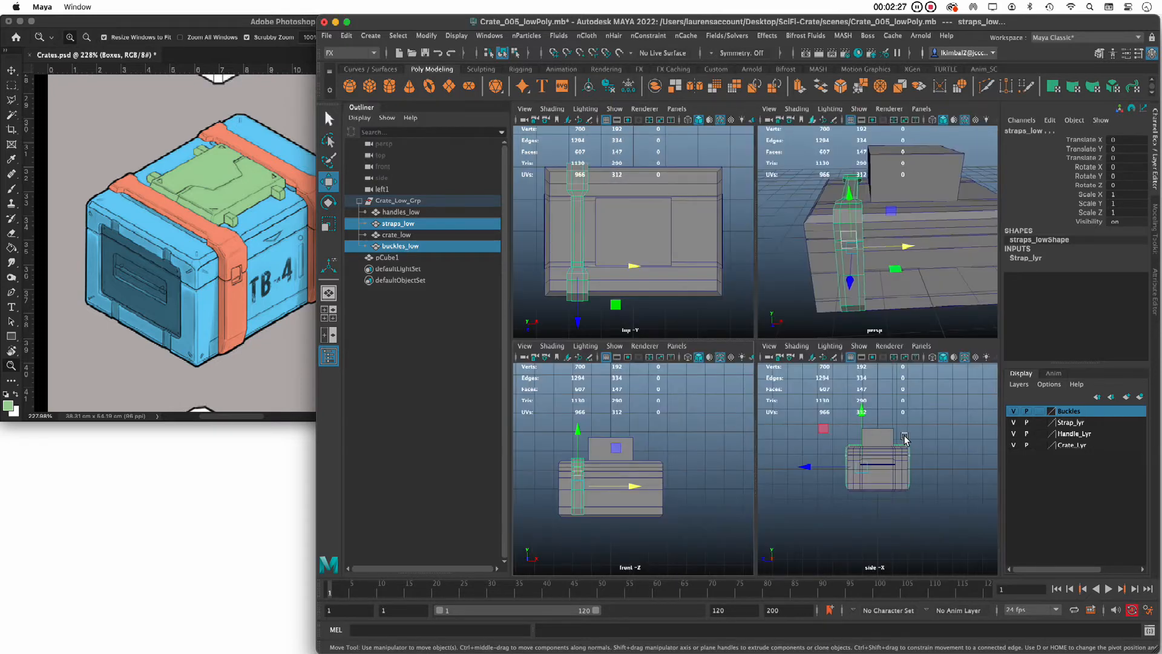
key(space)
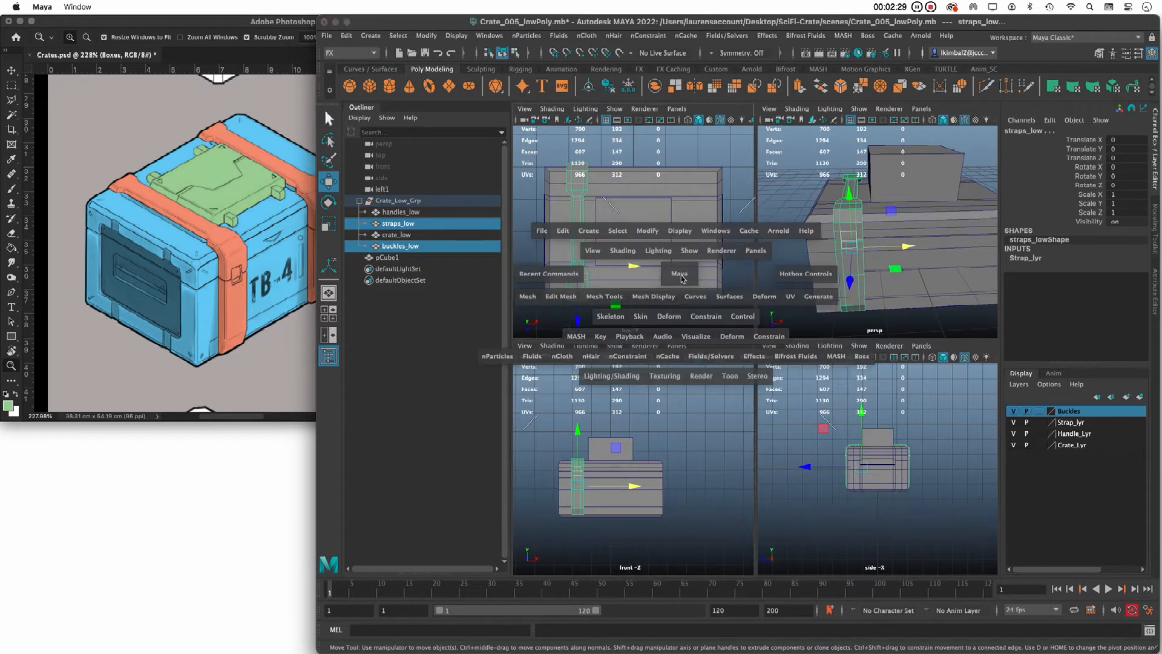
right_drag(742, 368, 744, 293)
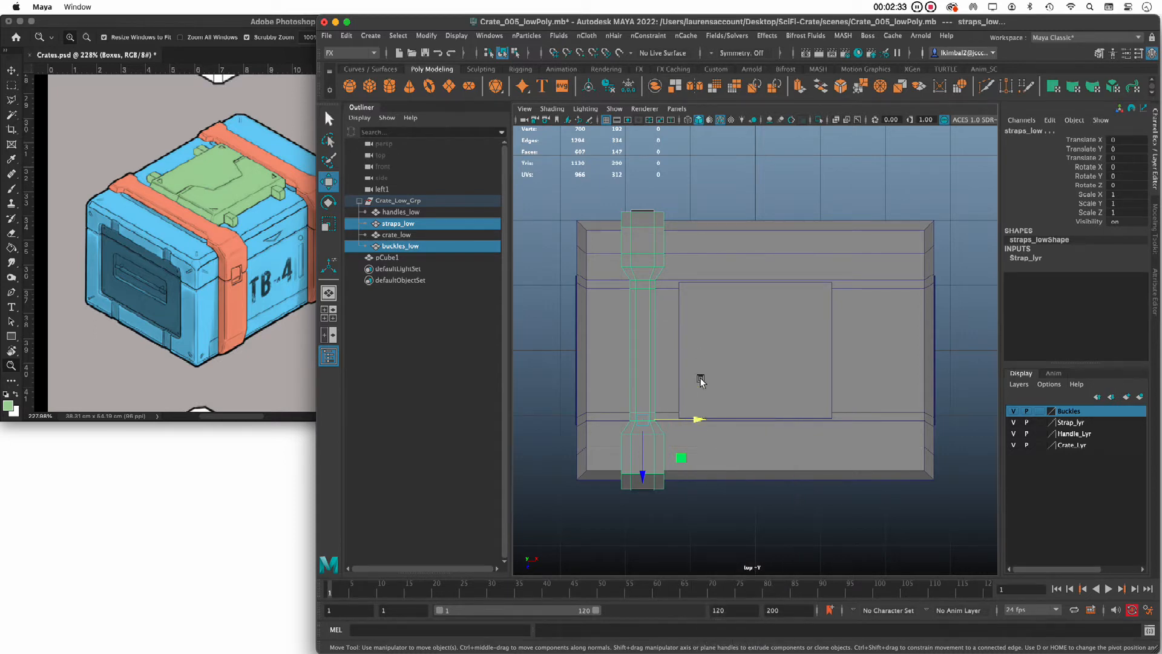
Step: Try to shift the crate, straps and buckles together about 0.297 along X, and undo the move
shift+click(589, 258)
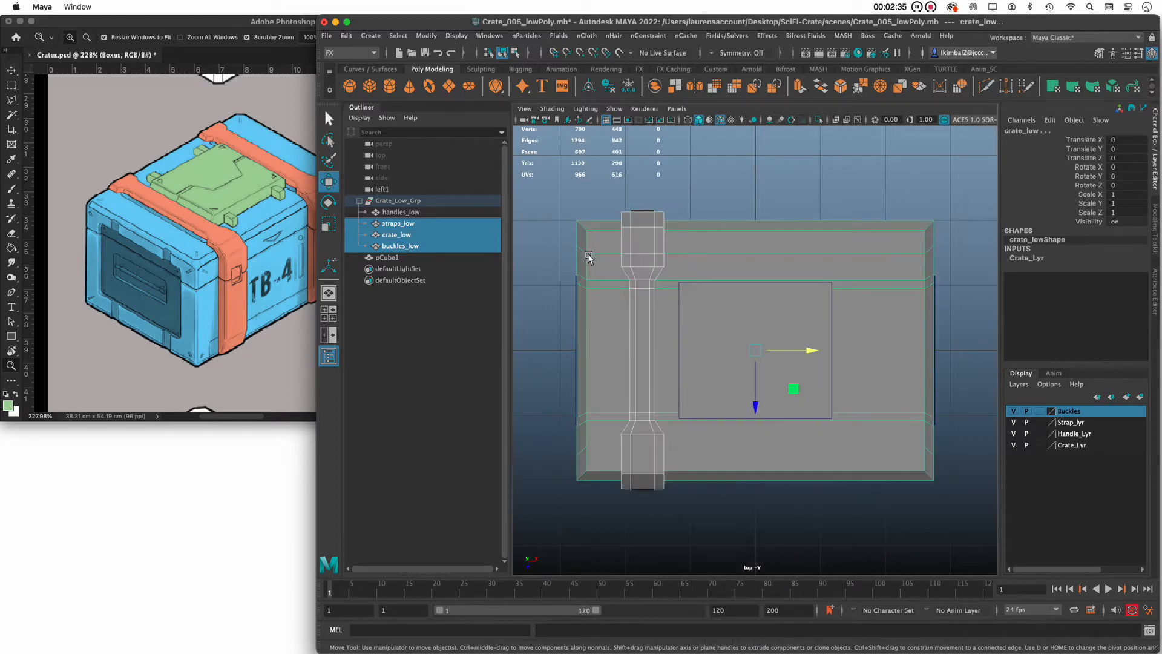
drag(813, 350, 831, 350)
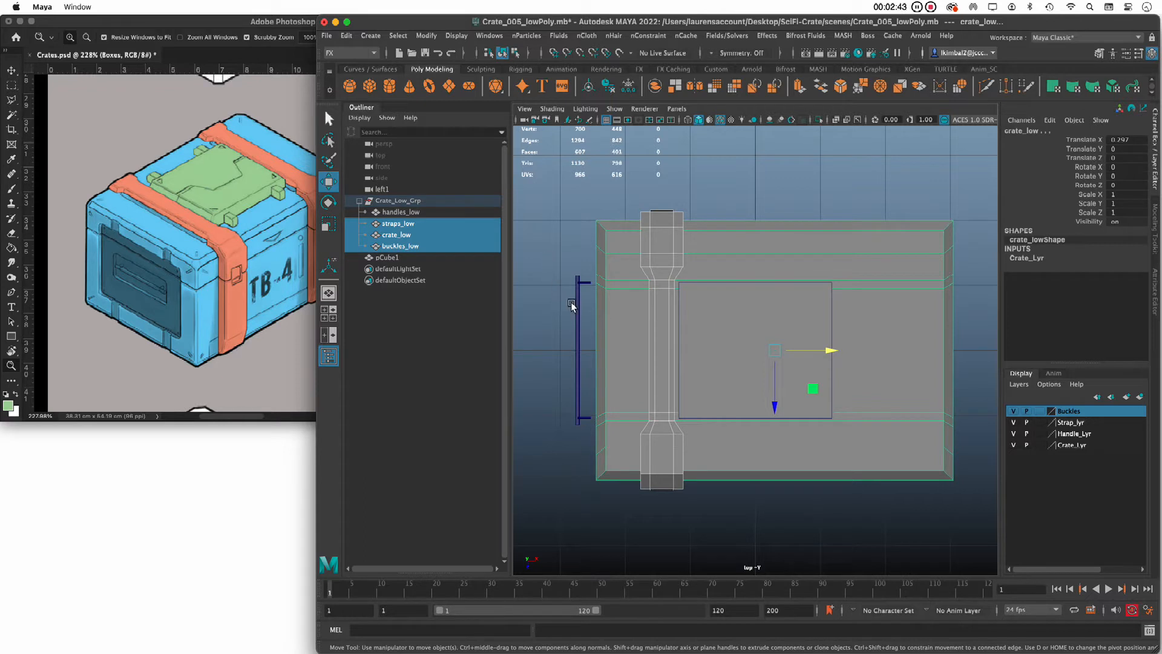
key(ctrl+z)
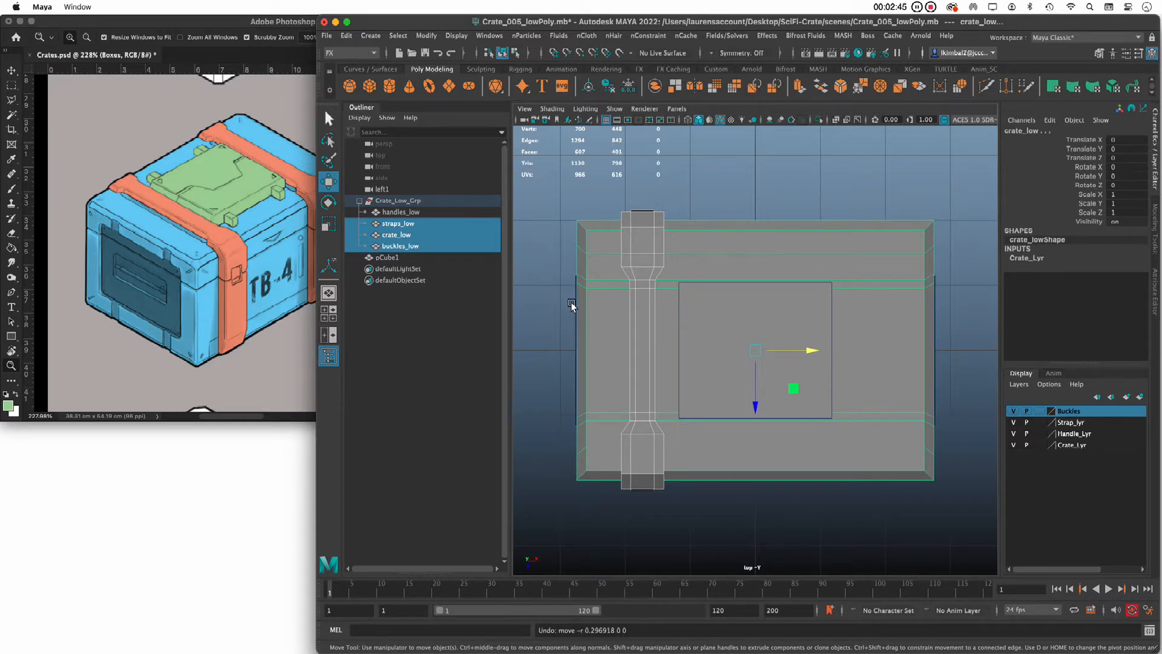
Step: Select the handles, straps, crate and buckles meshes without the cube and move them together about 0.279 along X
key(4)
ctrl+click(576, 310)
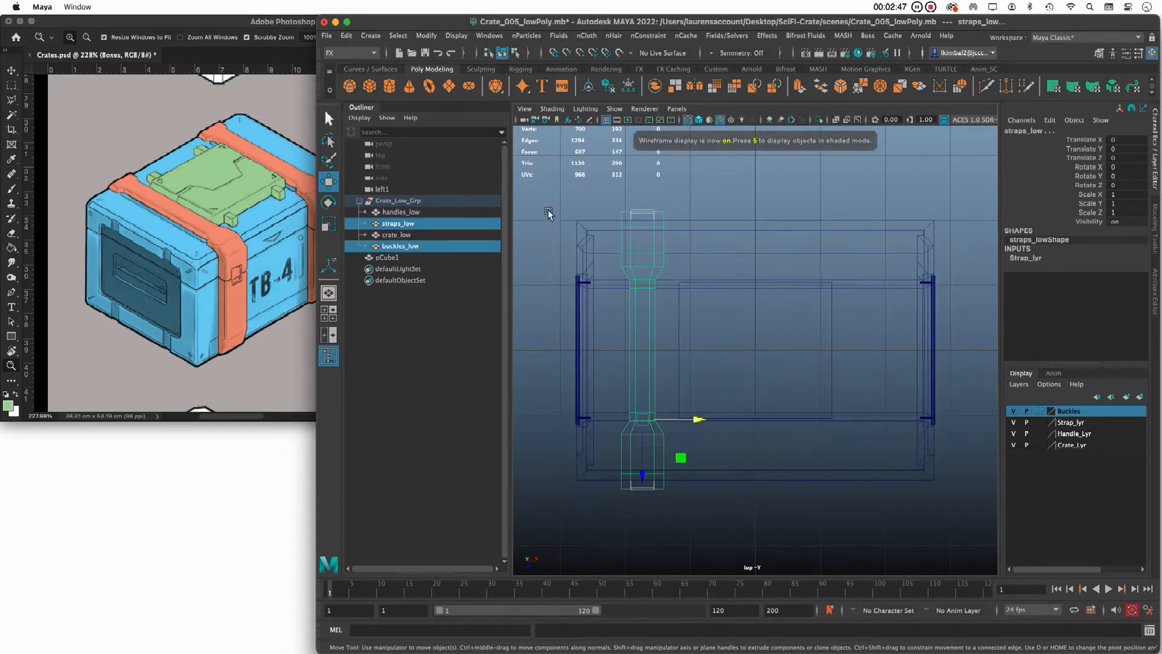
drag(549, 213, 696, 524)
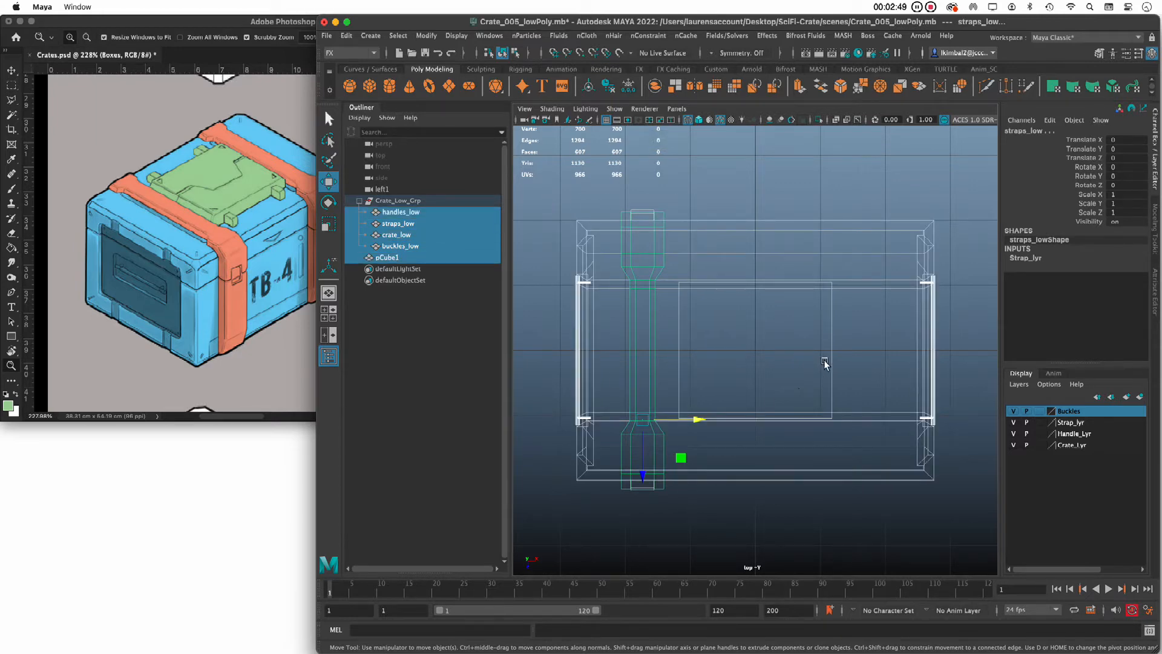
click(400, 246)
shift+click(402, 213)
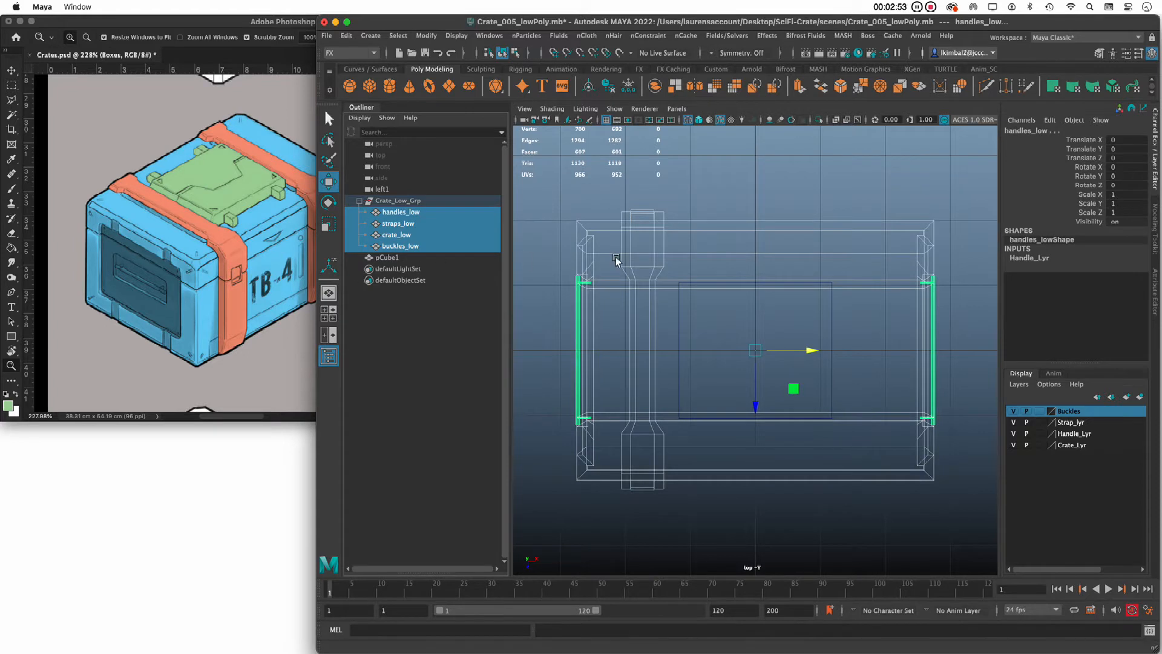
key(5)
drag(811, 351, 830, 354)
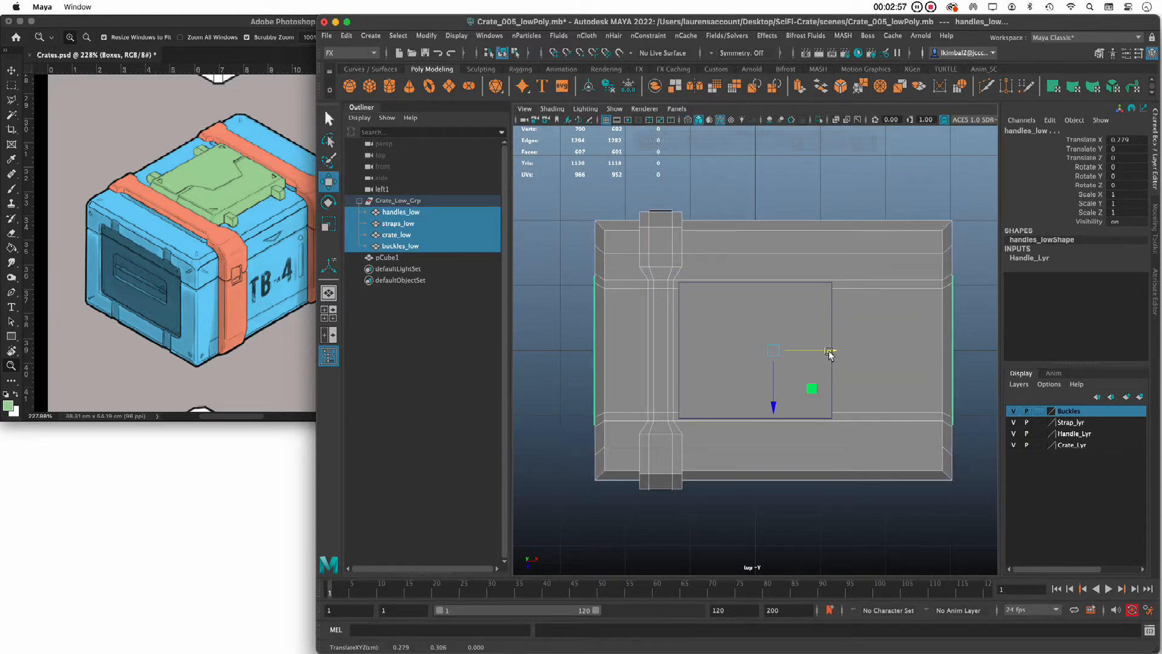
Step: Select only the crate_low mesh and isolate it in the top view
click(774, 519)
click(871, 335)
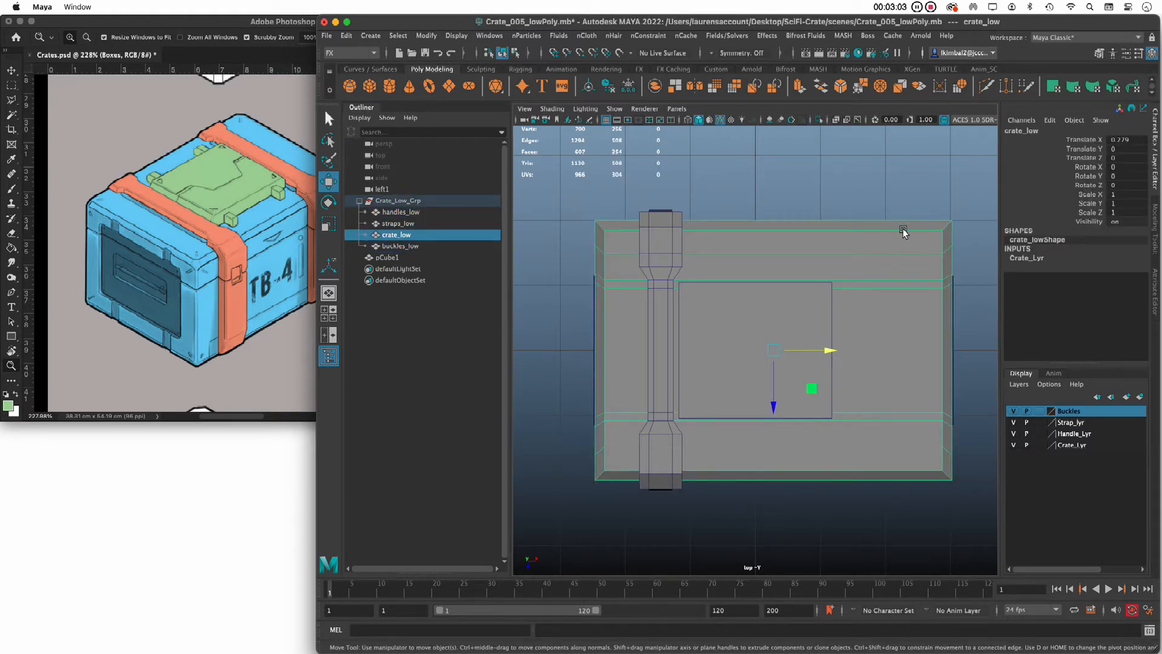
key(ctrl+1)
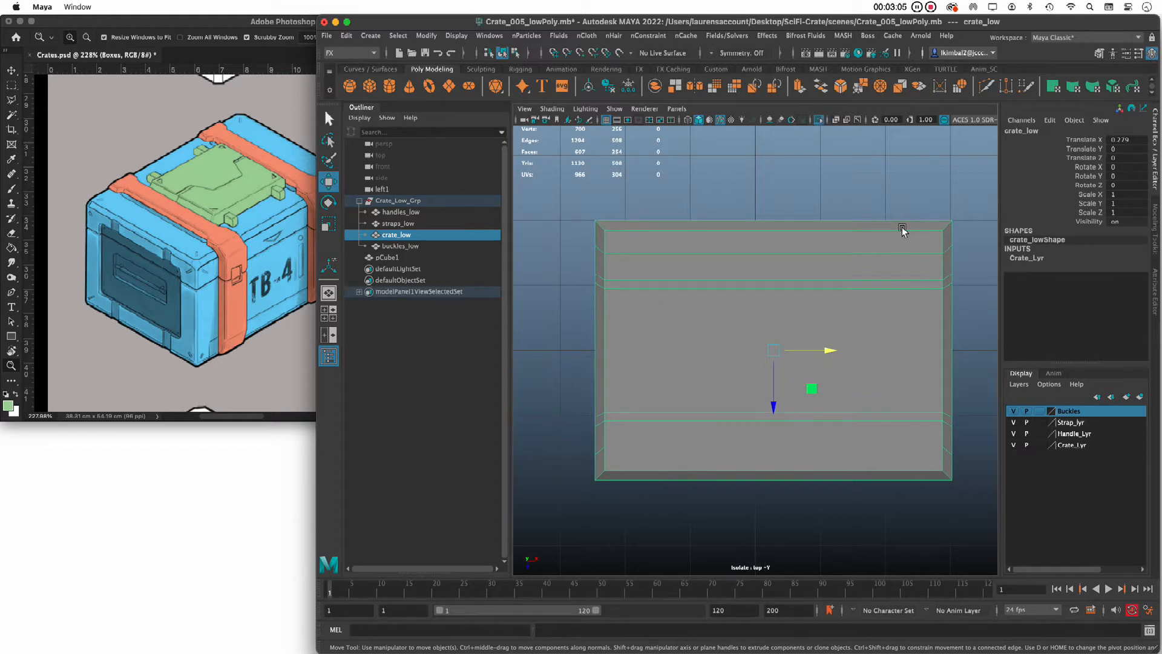
Step: Reset the Insert Edge Loop tool to its defaults, try an edge loop across the crate near its middle, and undo it
shift+right_click(835, 258)
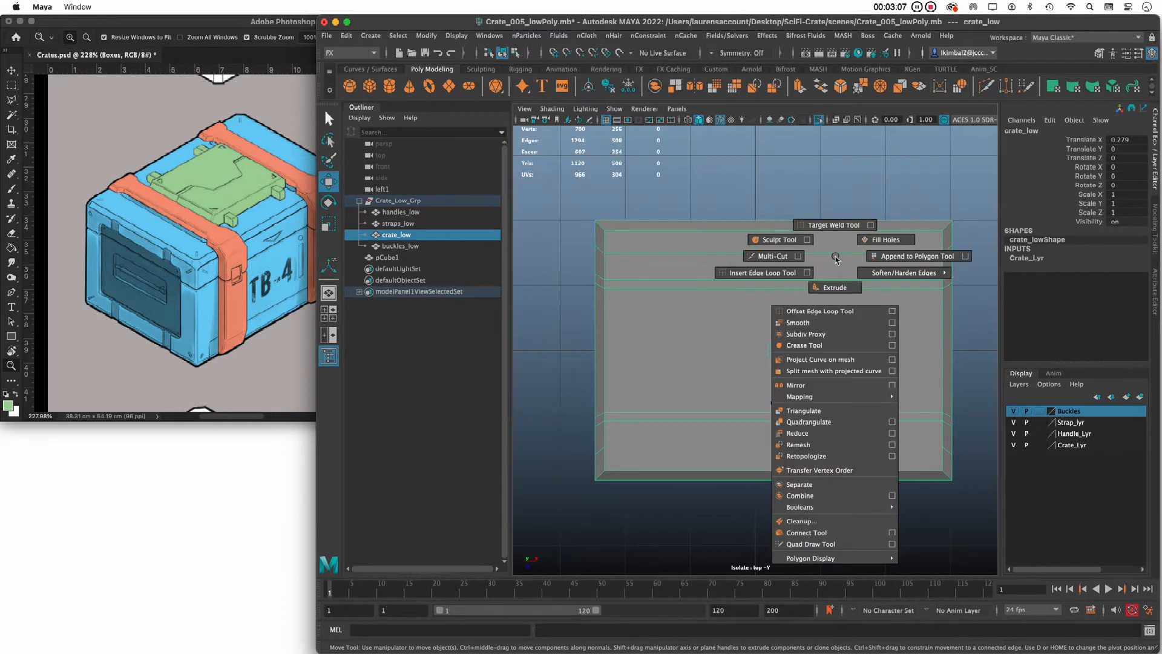
shift+right_drag(834, 260, 774, 277)
double_click(329, 265)
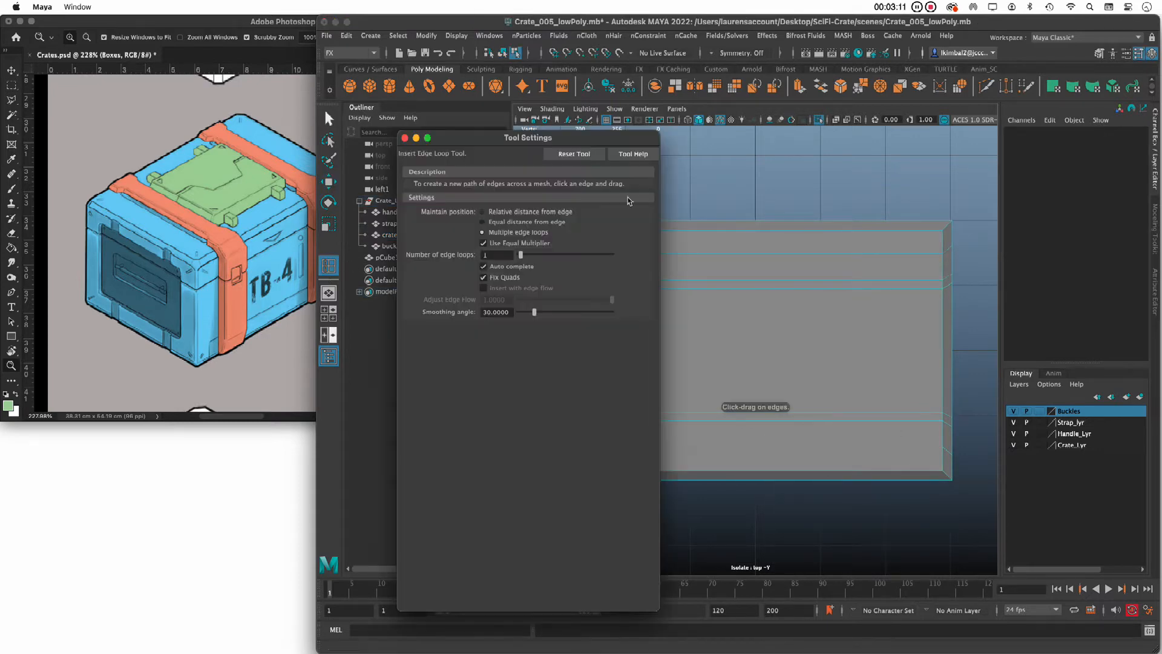
click(574, 155)
click(405, 138)
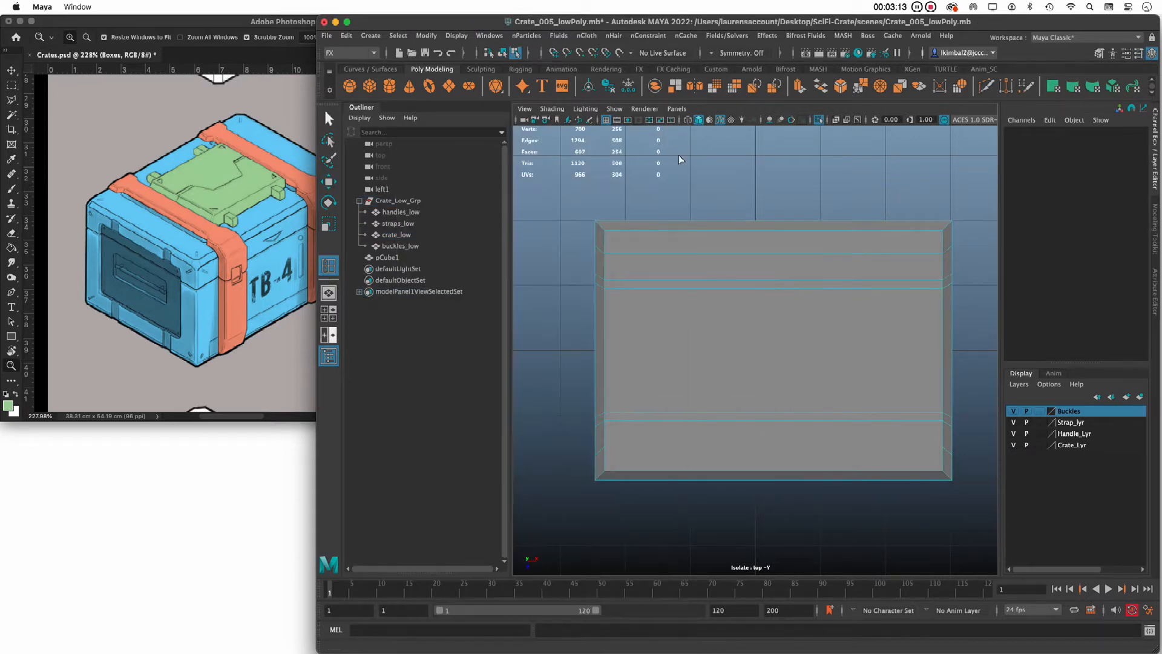
click(787, 229)
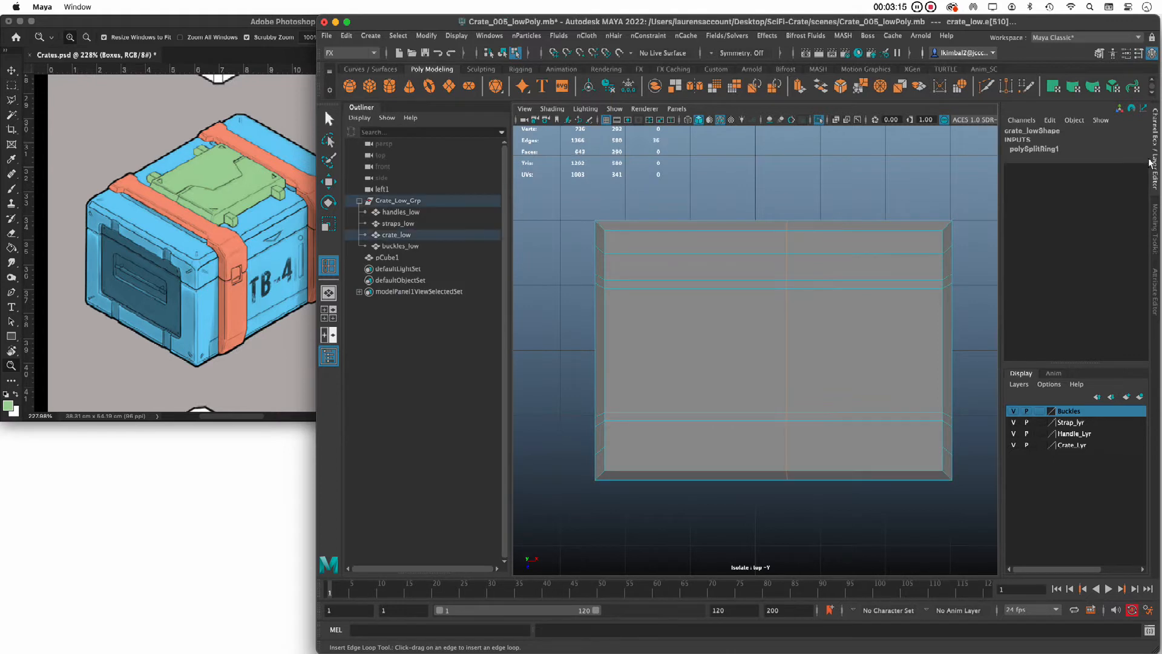
key(ctrl+z)
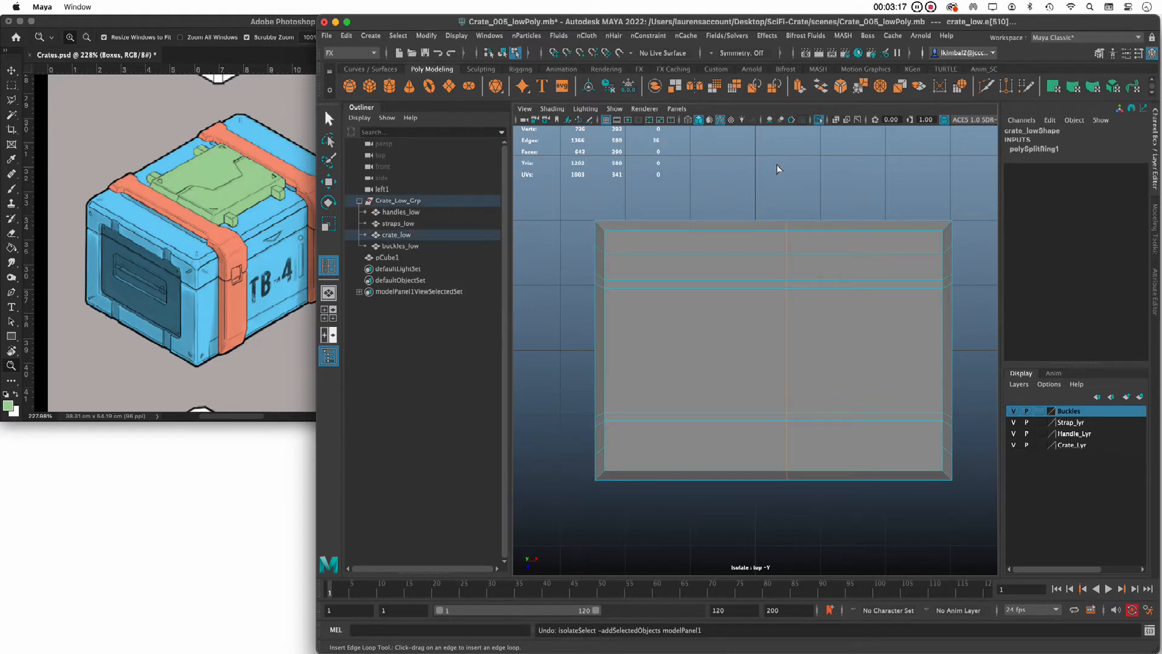
key(ctrl+z)
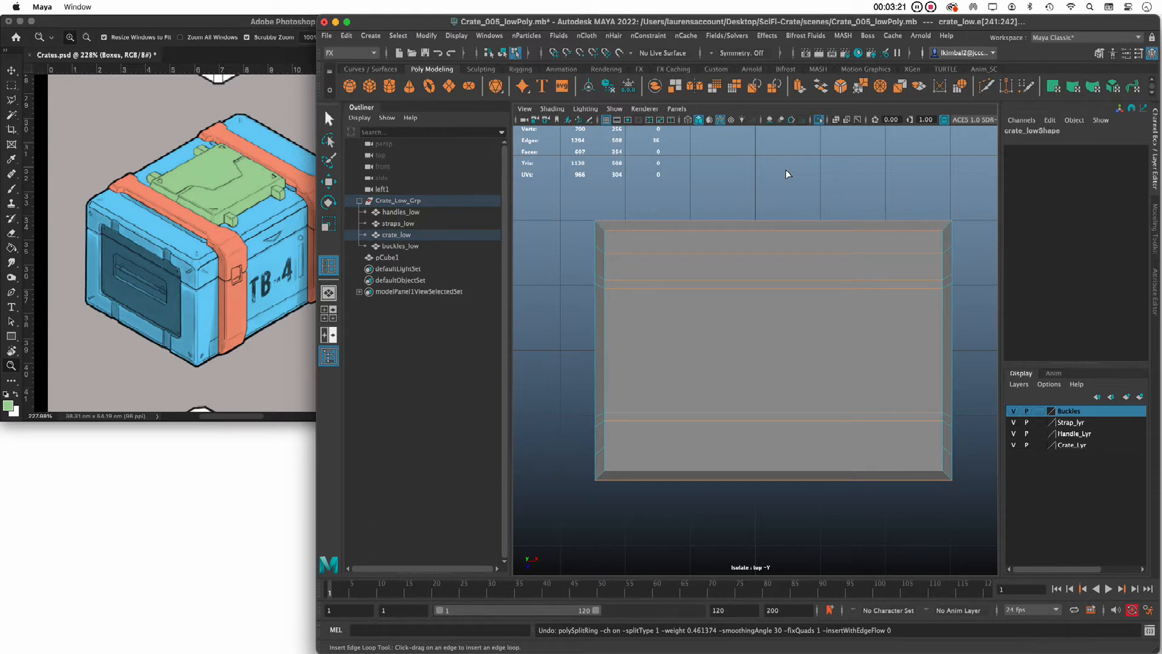
key(F8)
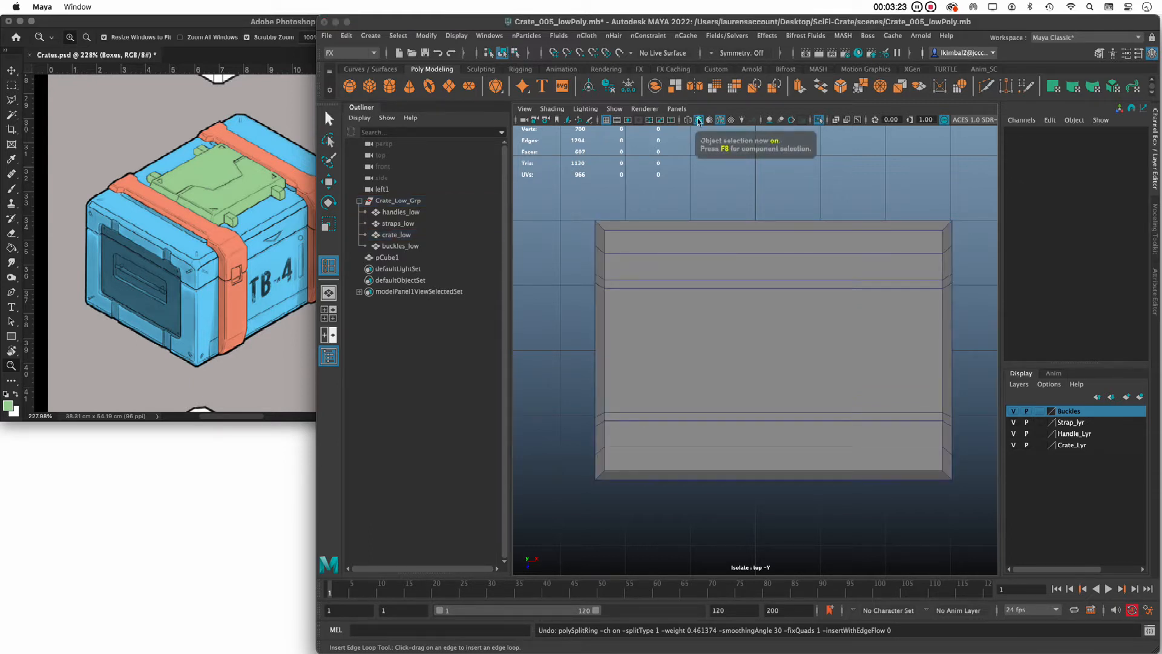
key(q)
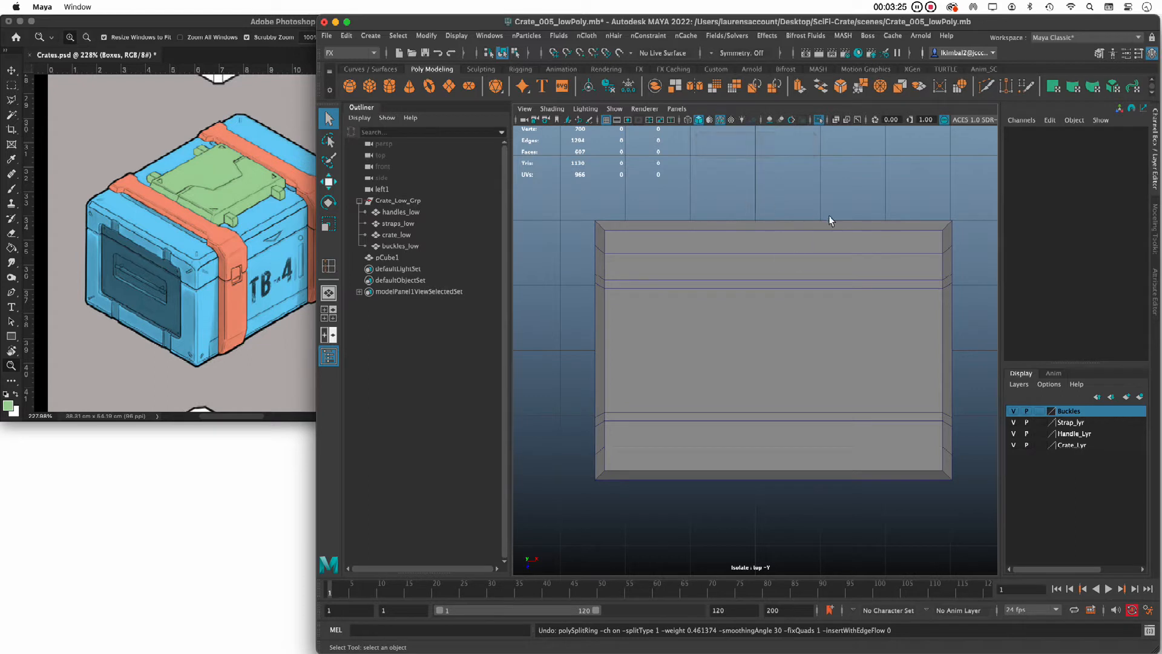
Step: Slice the crate mesh from front to back near its middle with the Multi-Cut tool
shift+right_click(757, 234)
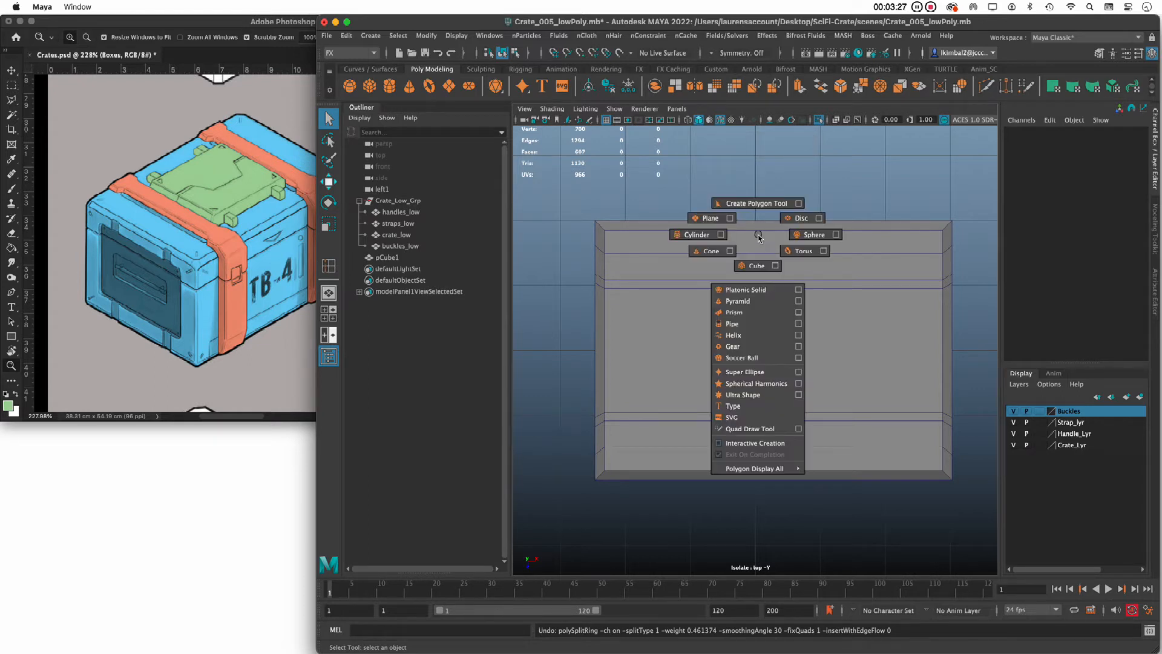
click(760, 230)
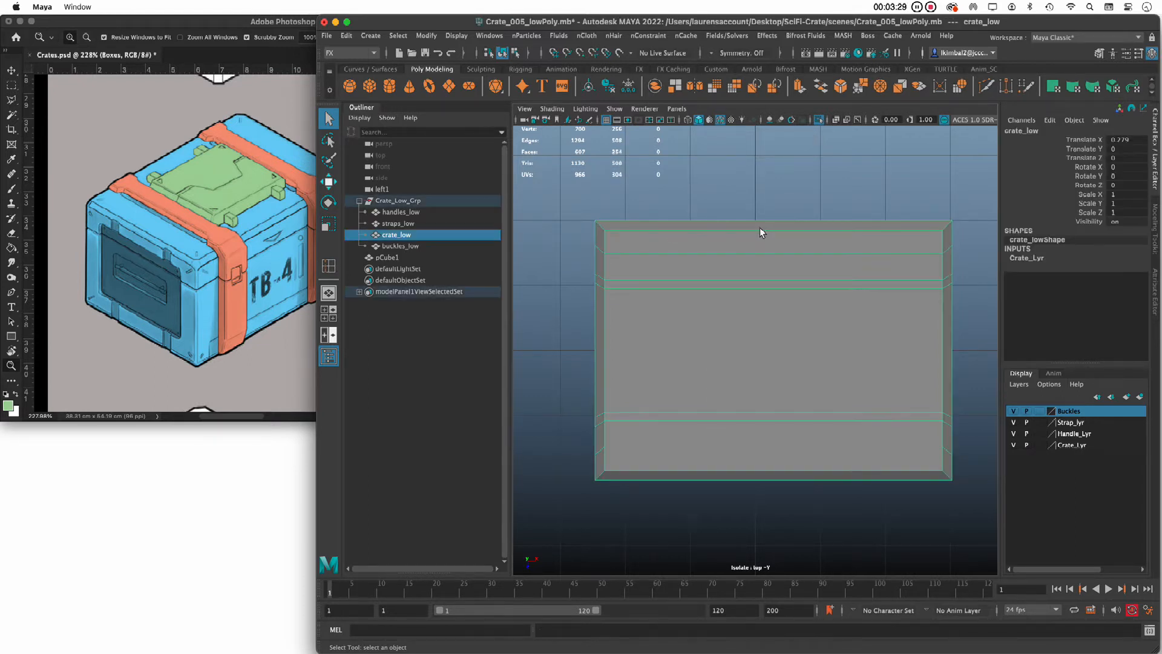
shift+right_click(760, 227)
click(696, 228)
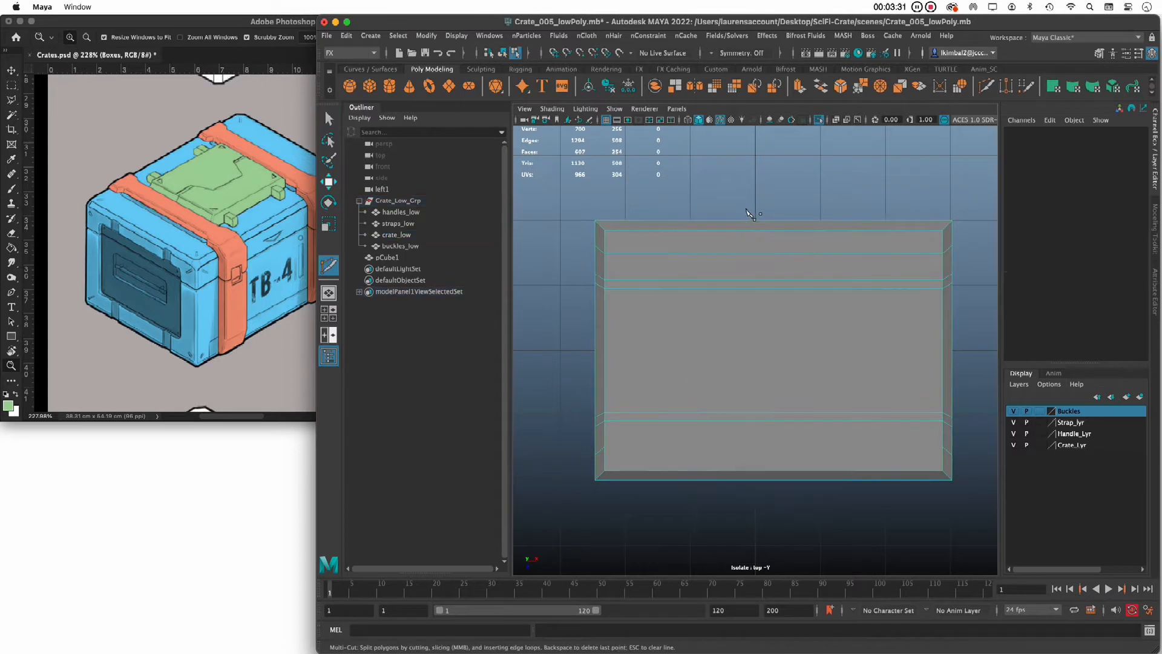
drag(800, 372, 766, 594)
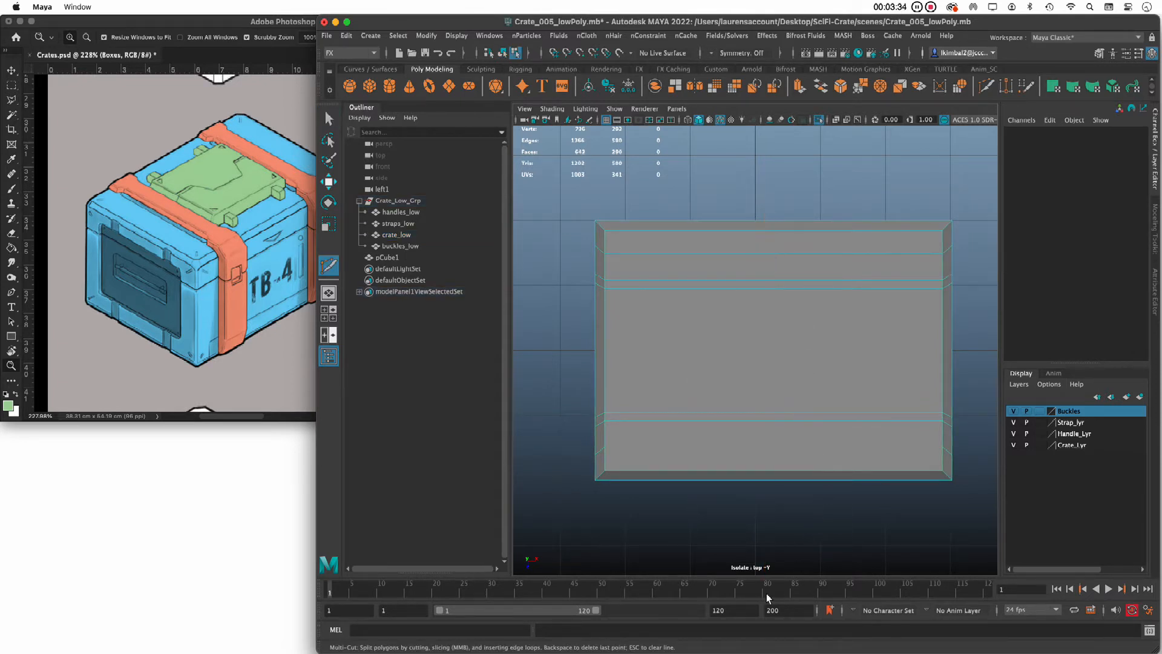
Step: Delete all crate faces on the right-hand side of the cut
click(329, 118)
right_drag(852, 228, 857, 253)
drag(869, 235, 997, 584)
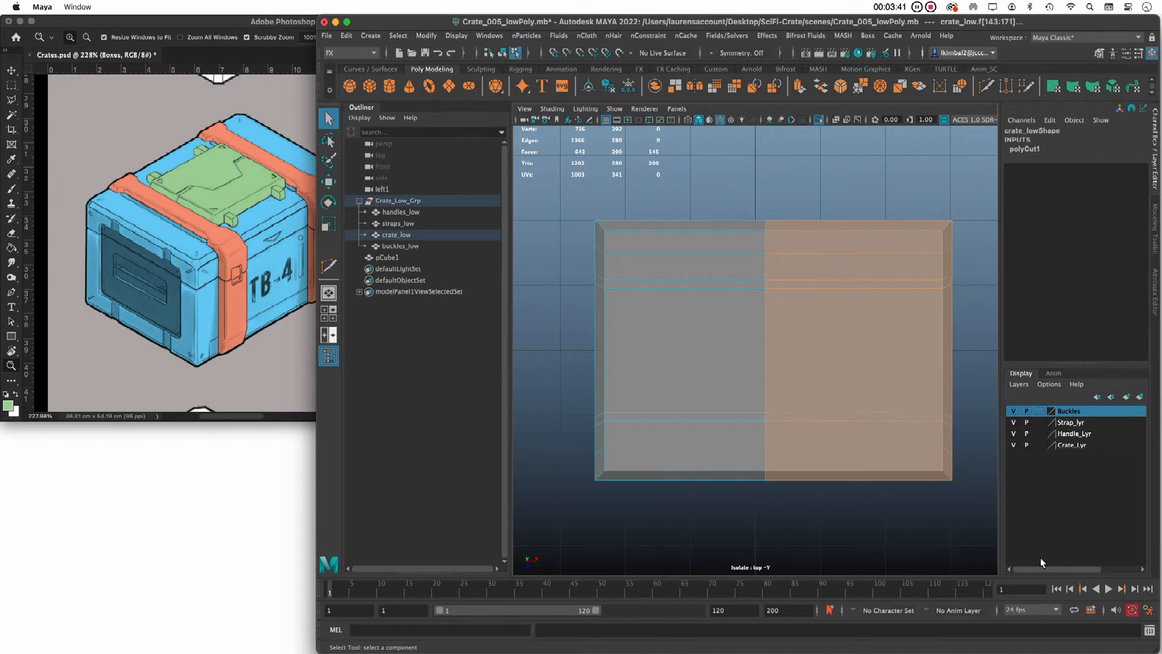
key(Delete)
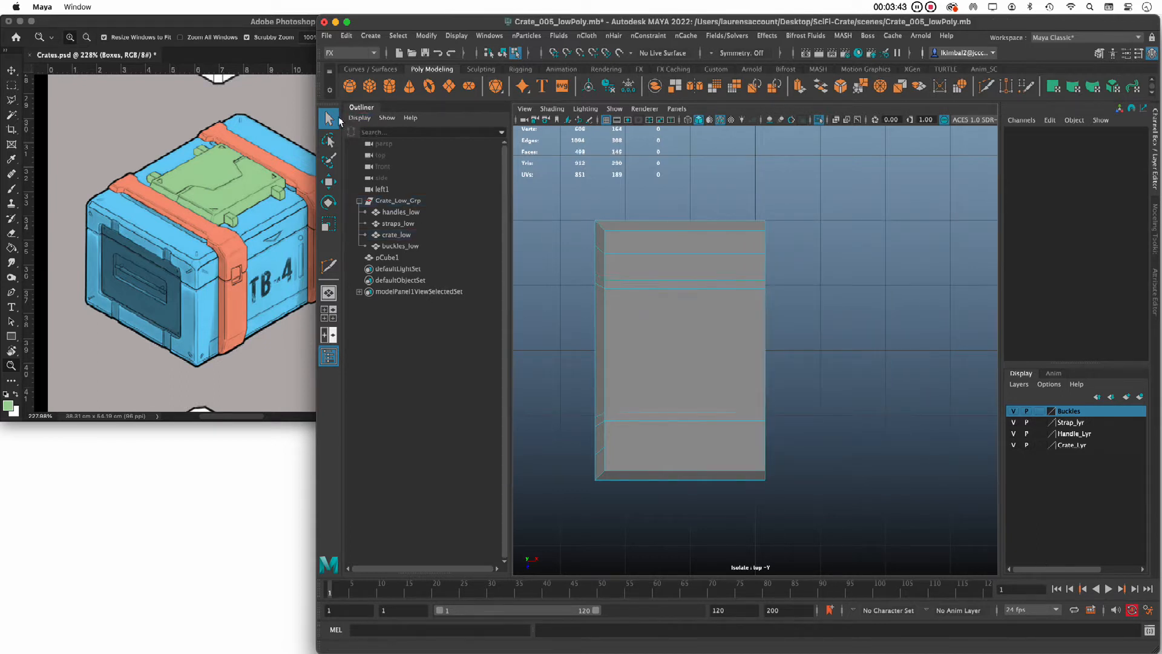
Step: Select the vertices along the crate's open cut side and snap them in X onto the grid's centre line
right_drag(748, 270, 672, 269)
drag(738, 205, 825, 553)
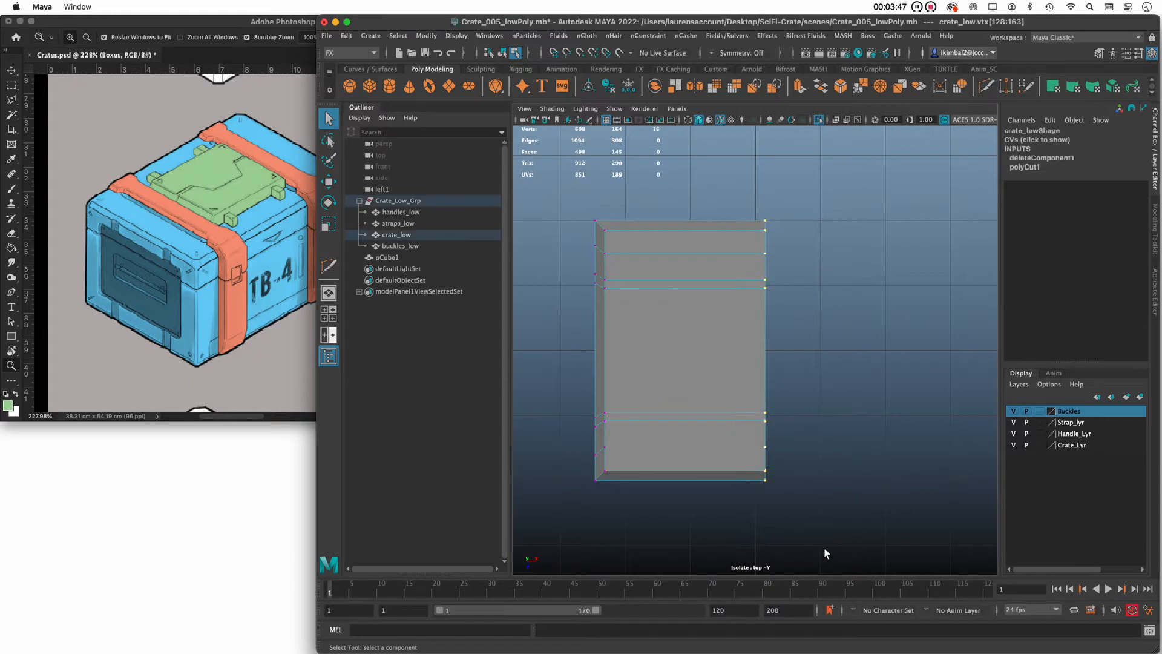
key(4)
key(5)
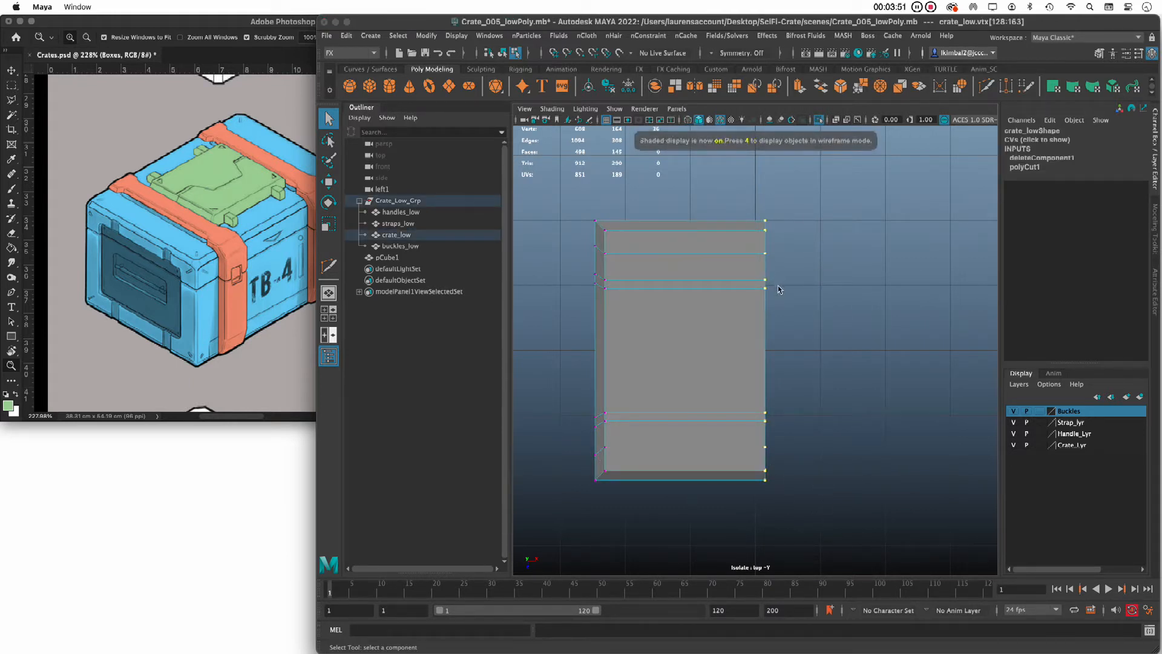
key(w)
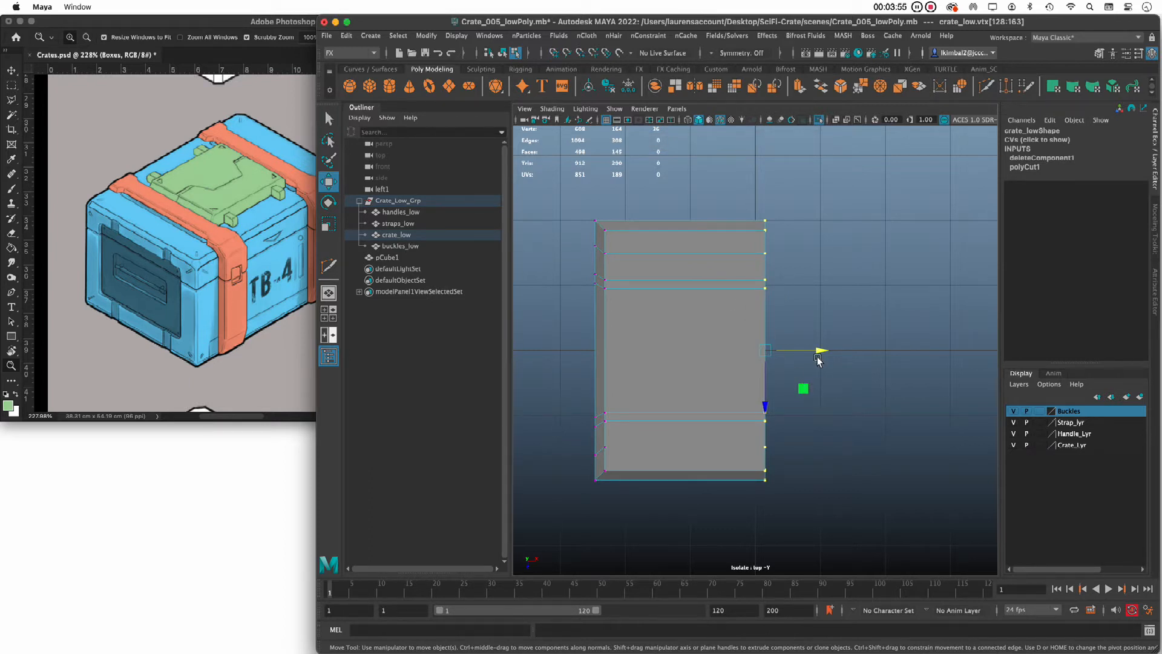
key(x)
drag(823, 355, 757, 276)
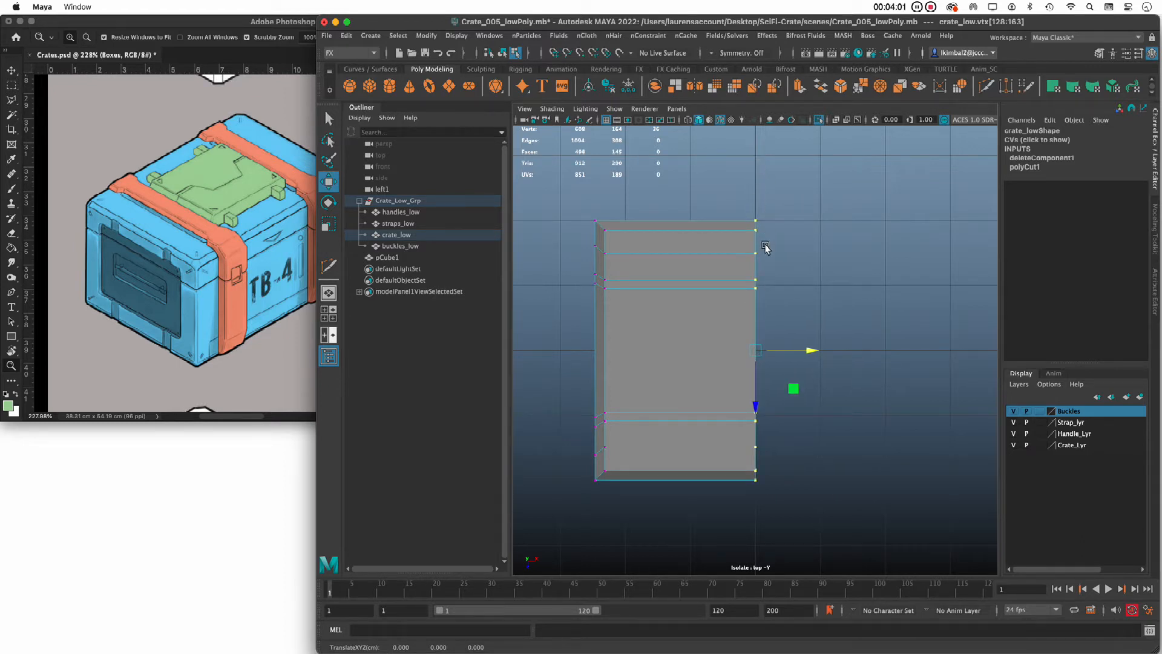
key(4)
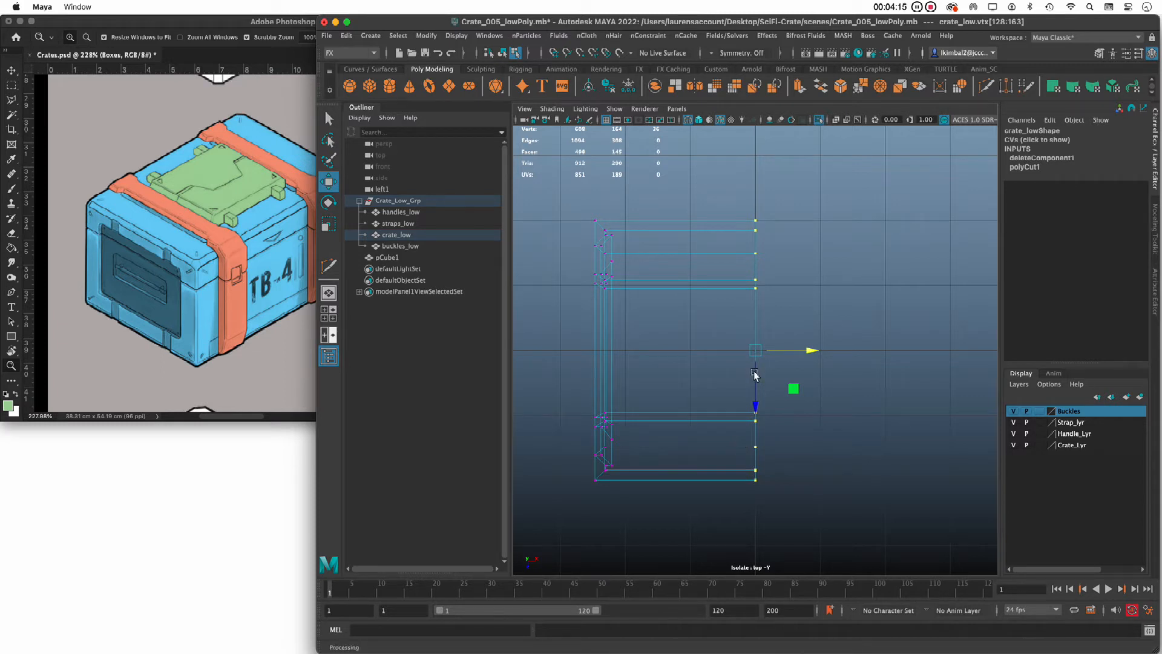
Step: Move the pivot of the half crate in X to the grid's centre line
key(F8)
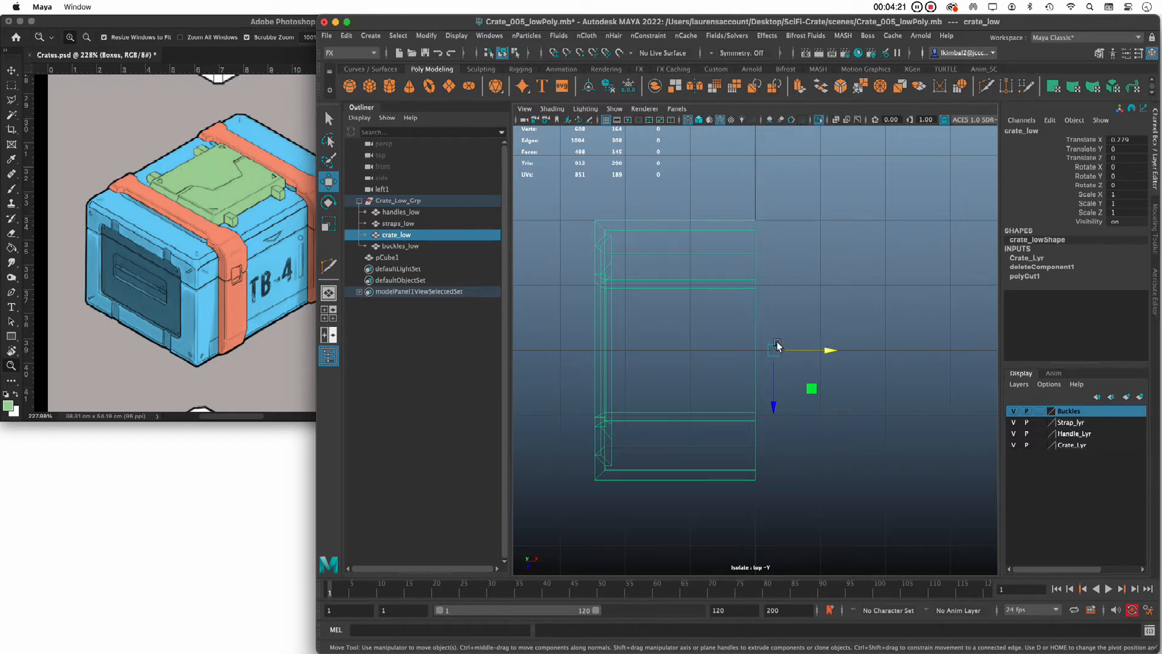
key(d)
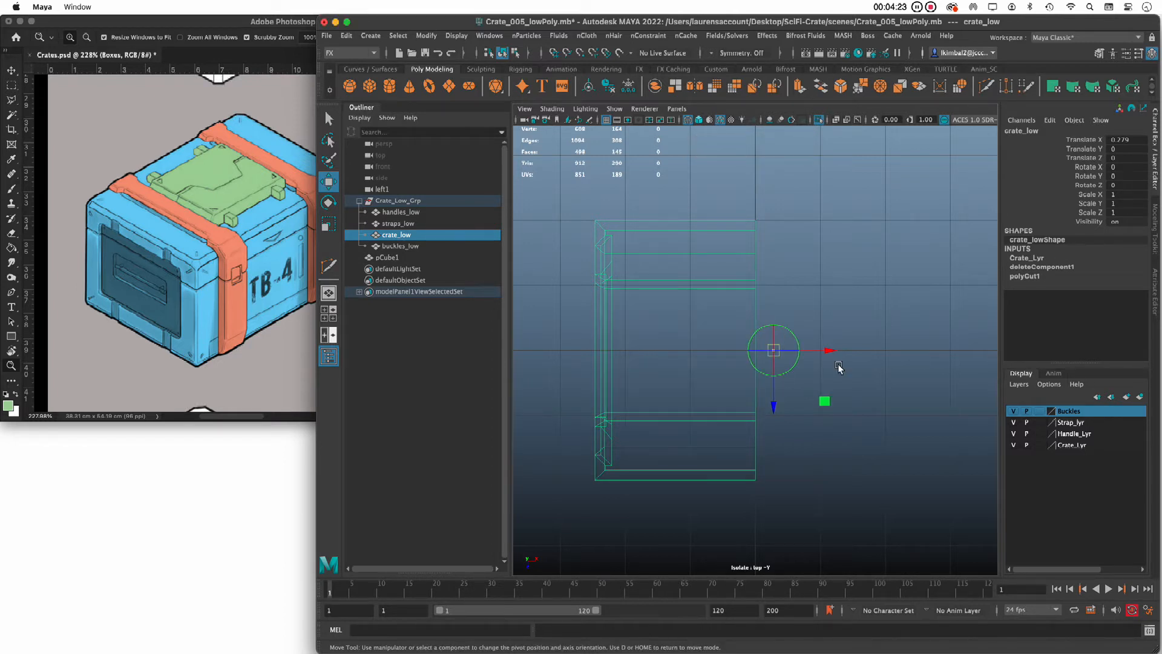
drag(830, 351, 811, 351)
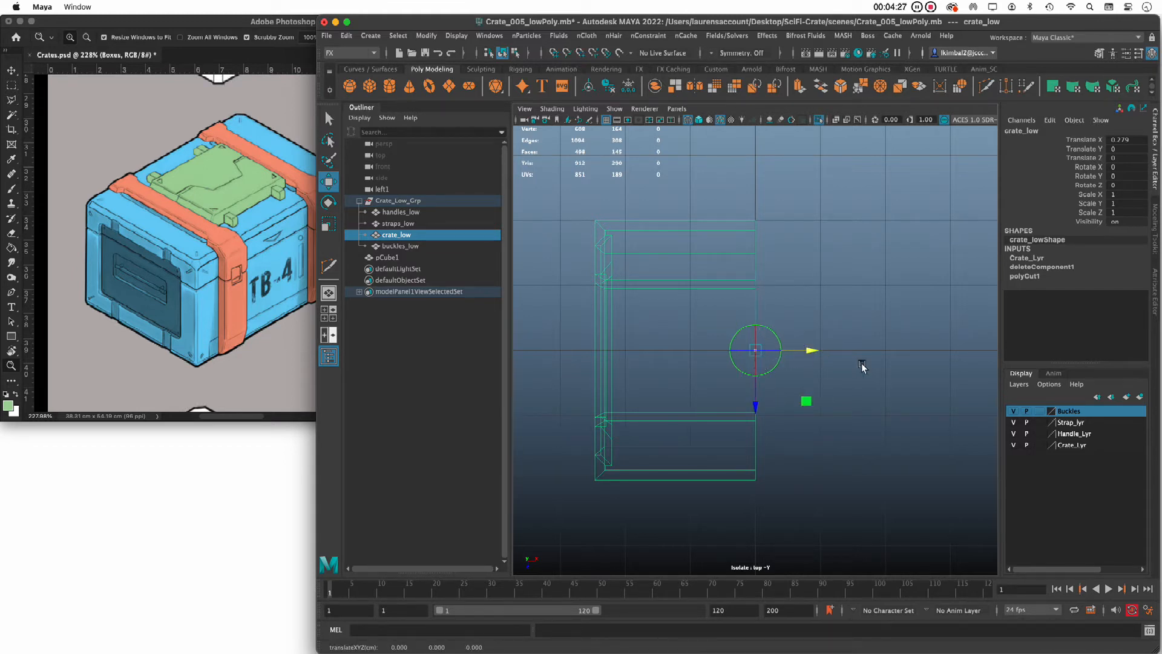
key(d)
Step: Return to the perspective view and isolate the handles_low mesh
key(space)
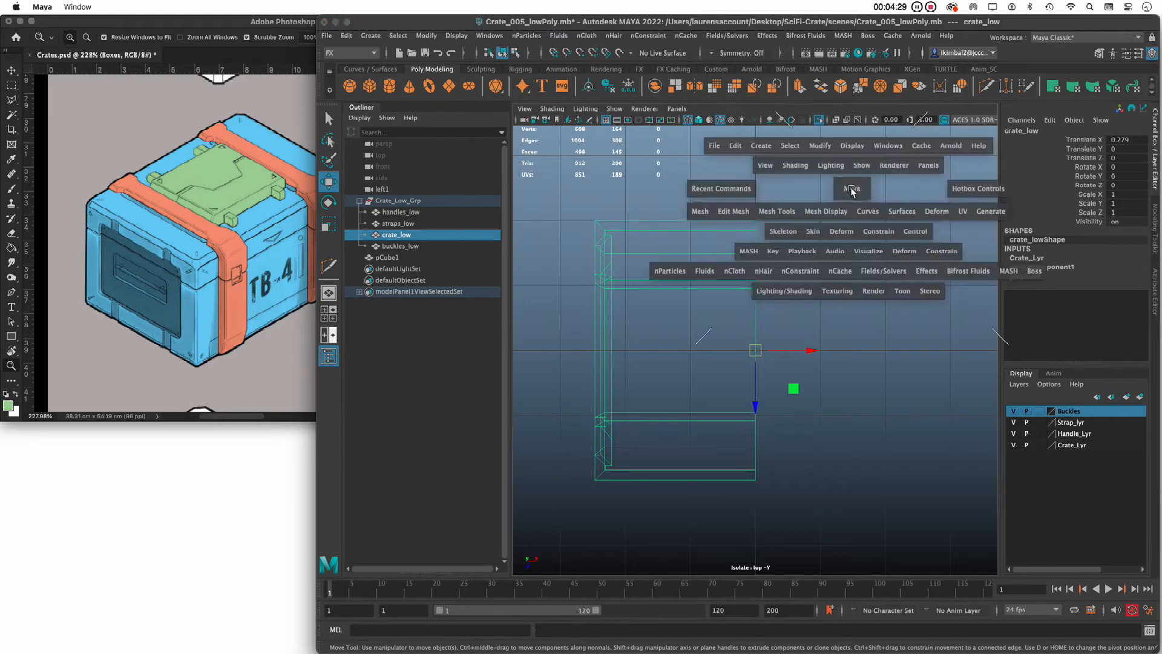
key(space)
alt+drag(906, 304, 919, 303)
click(900, 365)
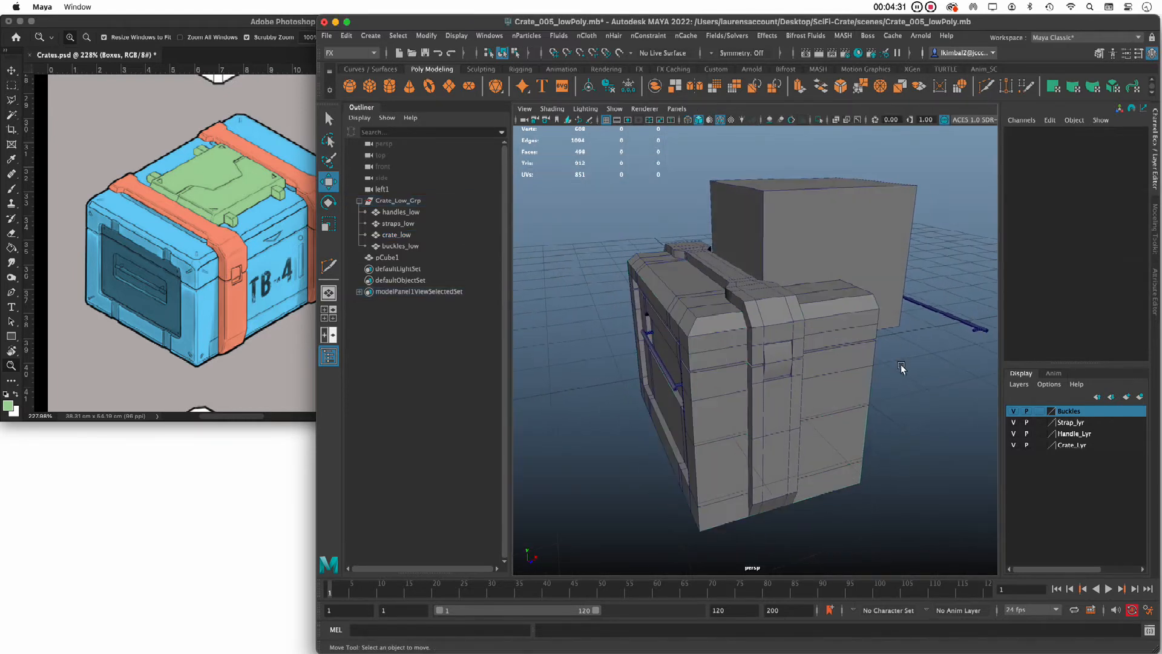
alt+drag(900, 365, 801, 387)
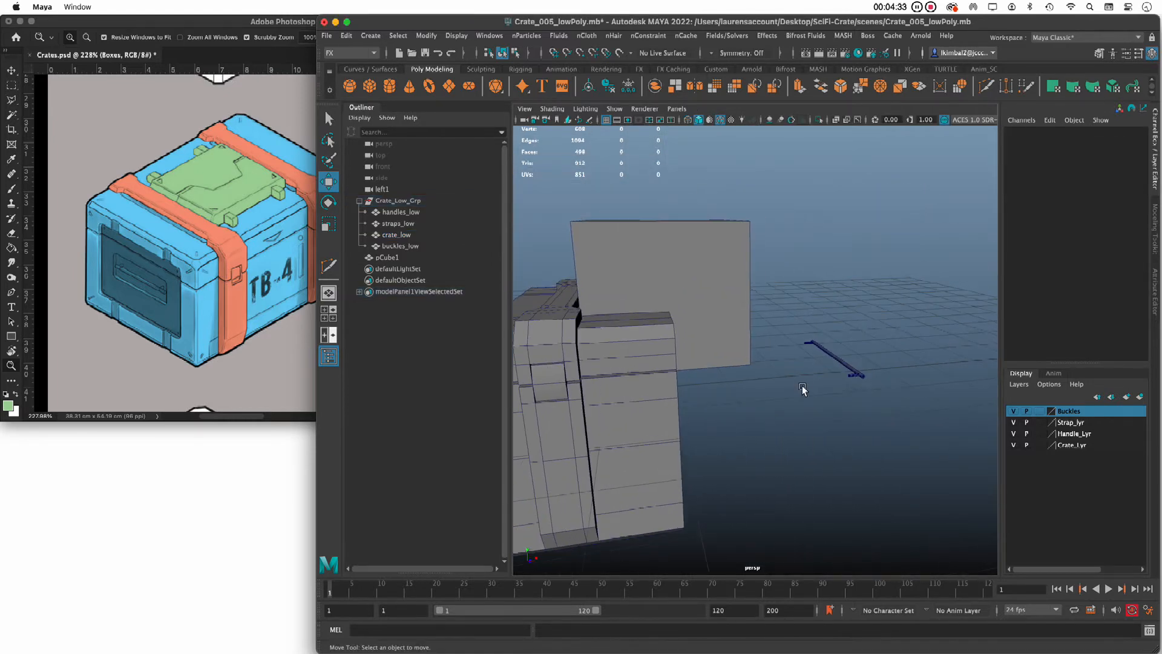
click(853, 371)
alt+drag(953, 546, 764, 363)
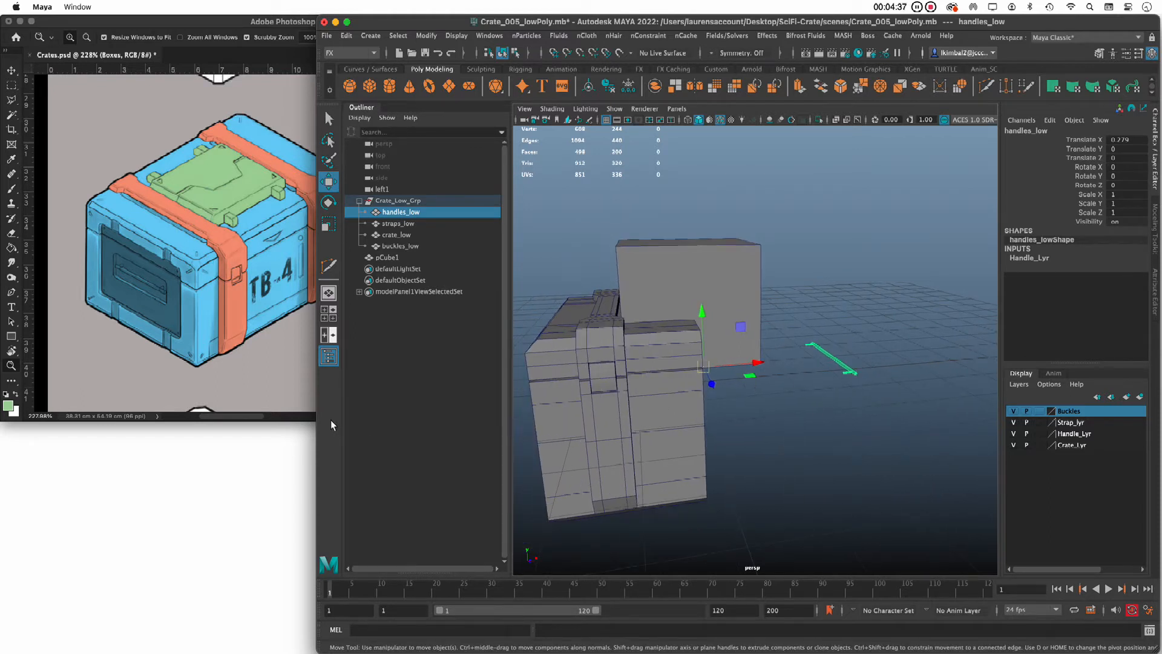
key(ctrl+1)
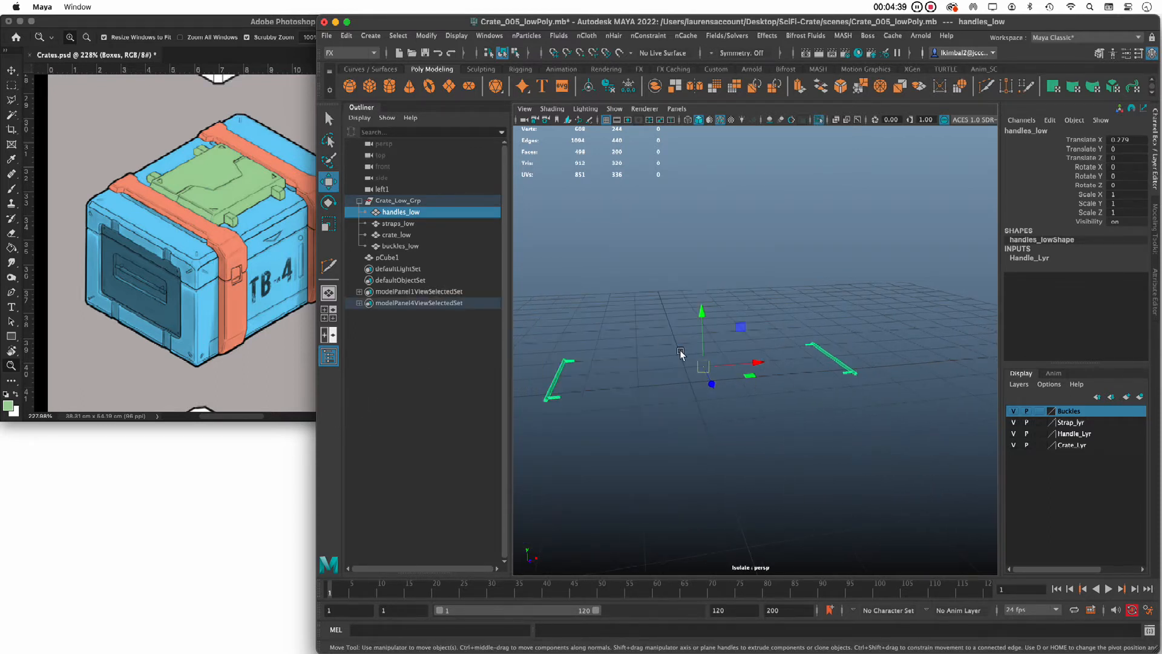
Step: Delete the handle on the crate's removed half and bring the other objects back into view
right_drag(822, 362, 820, 323)
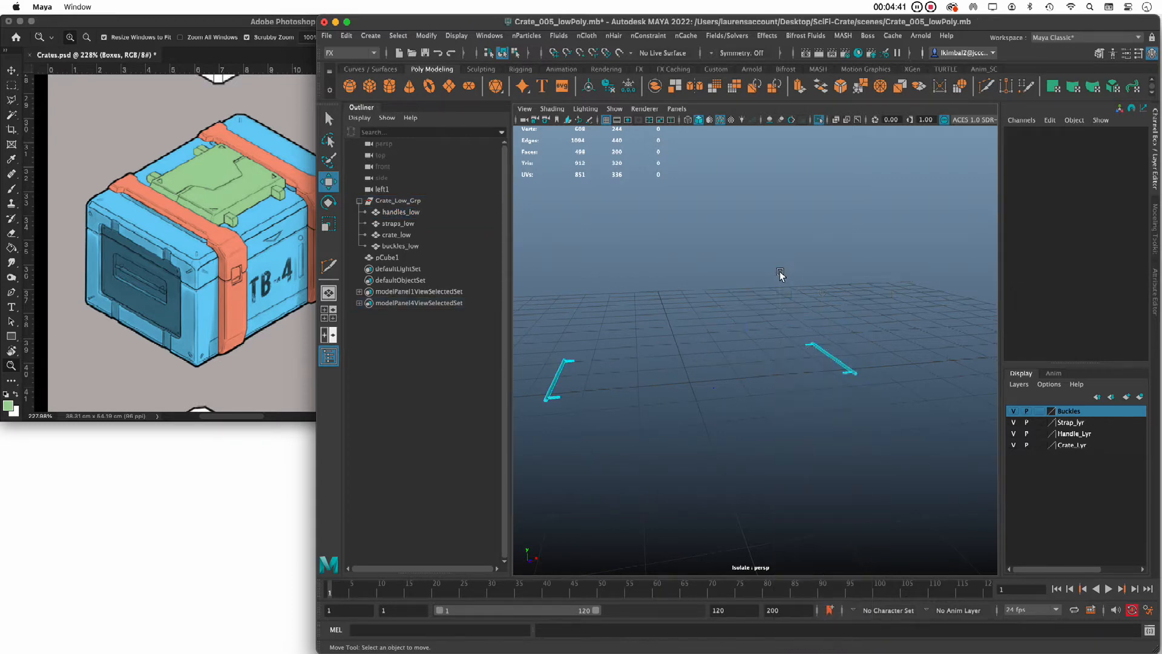
drag(780, 276, 937, 478)
key(Delete)
key(F8)
click(937, 477)
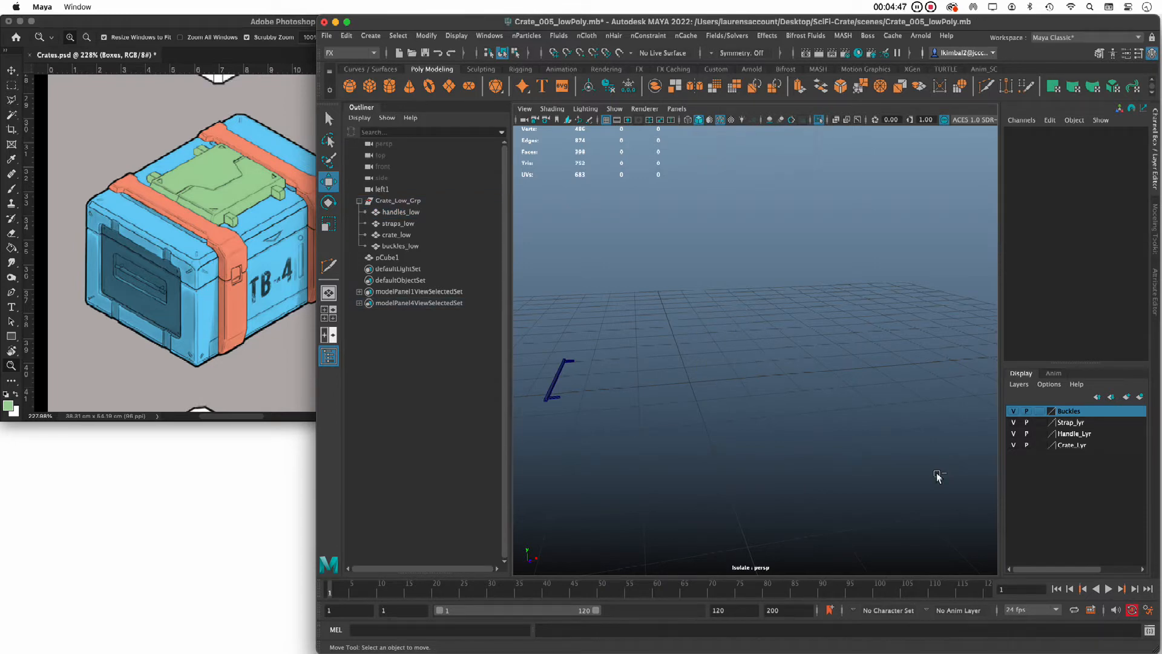
key(ctrl+1)
alt+drag(844, 454, 769, 446)
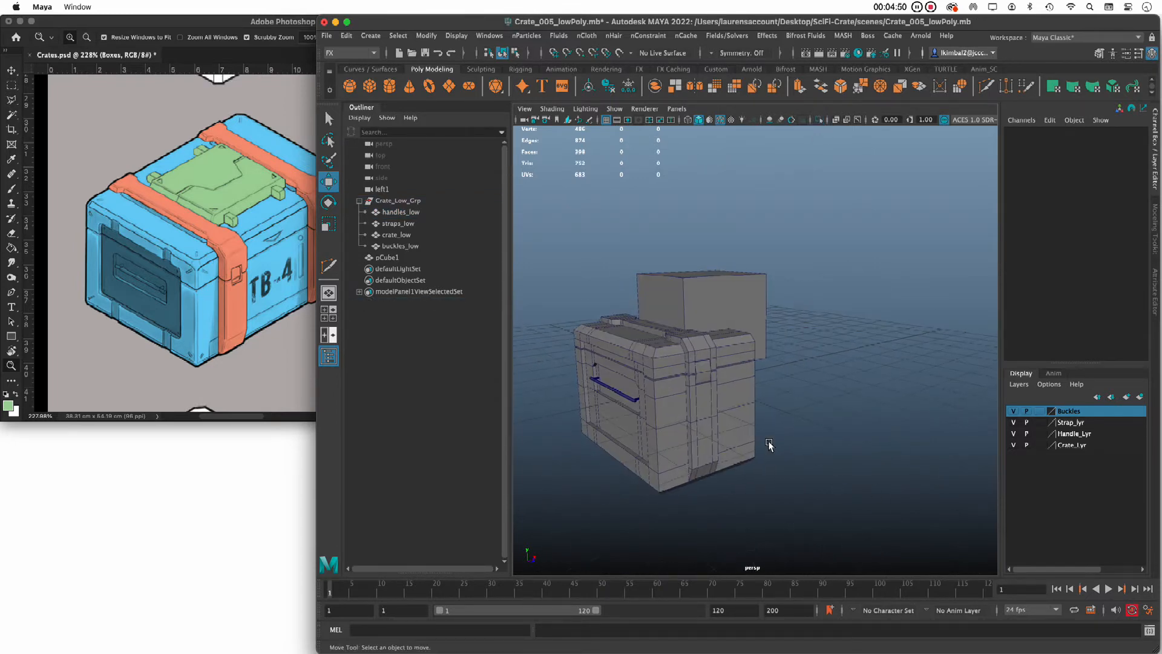
Step: Hide the reference cube pCube1 by setting its visibility to off
click(700, 270)
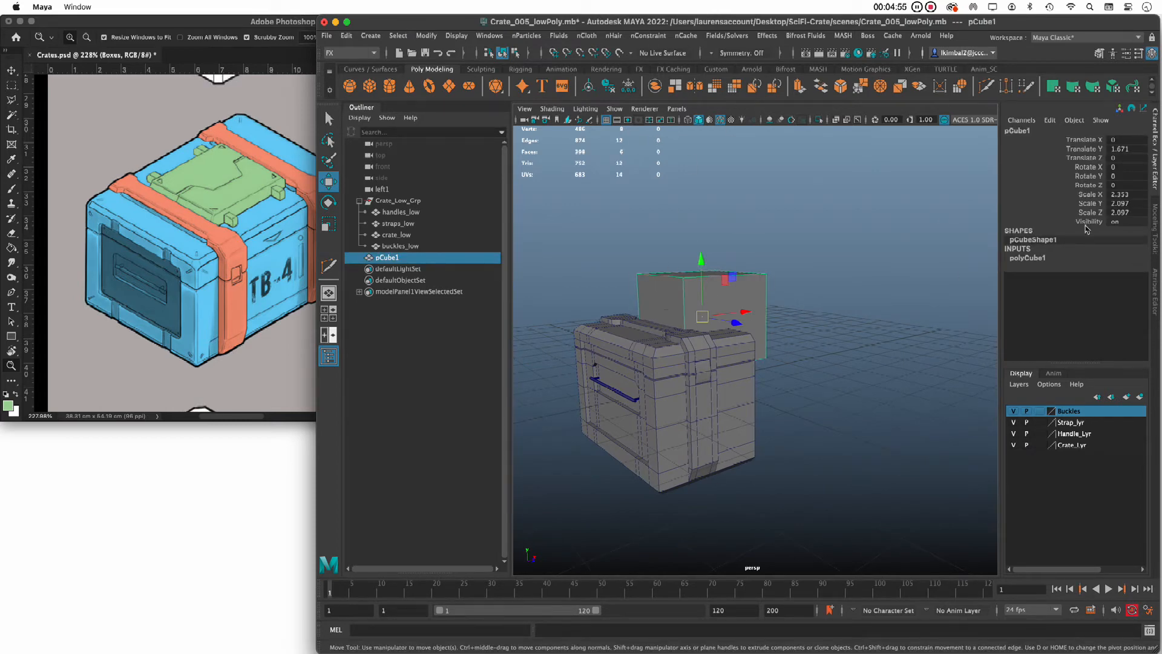
click(1135, 222)
text(0)
key(Return)
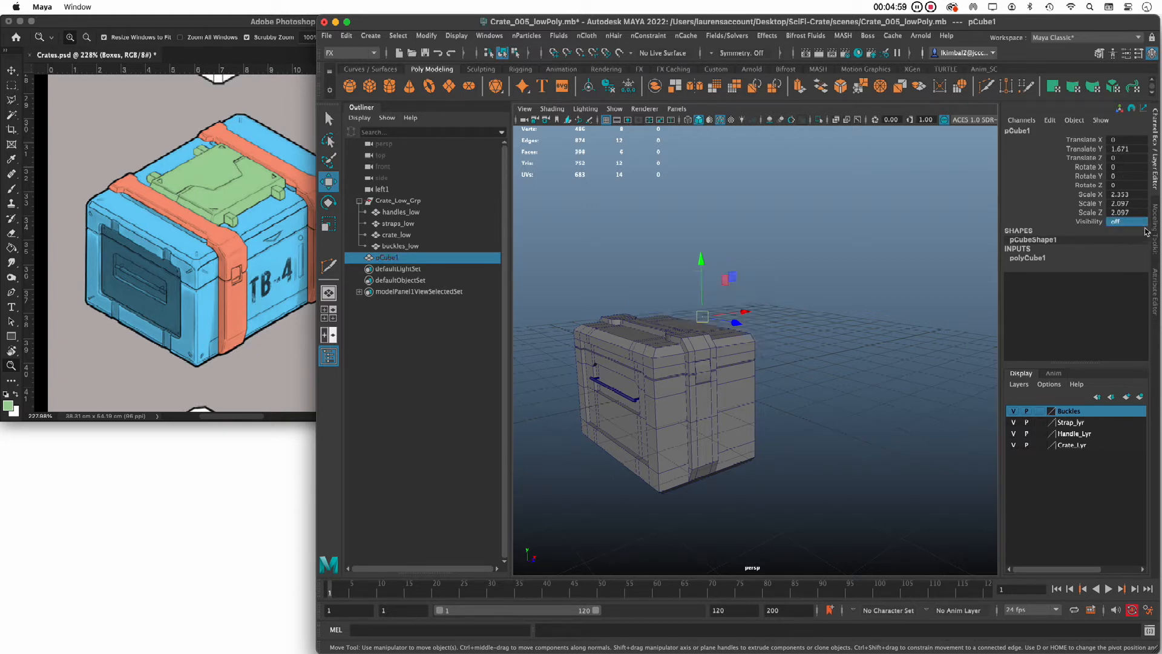
click(922, 361)
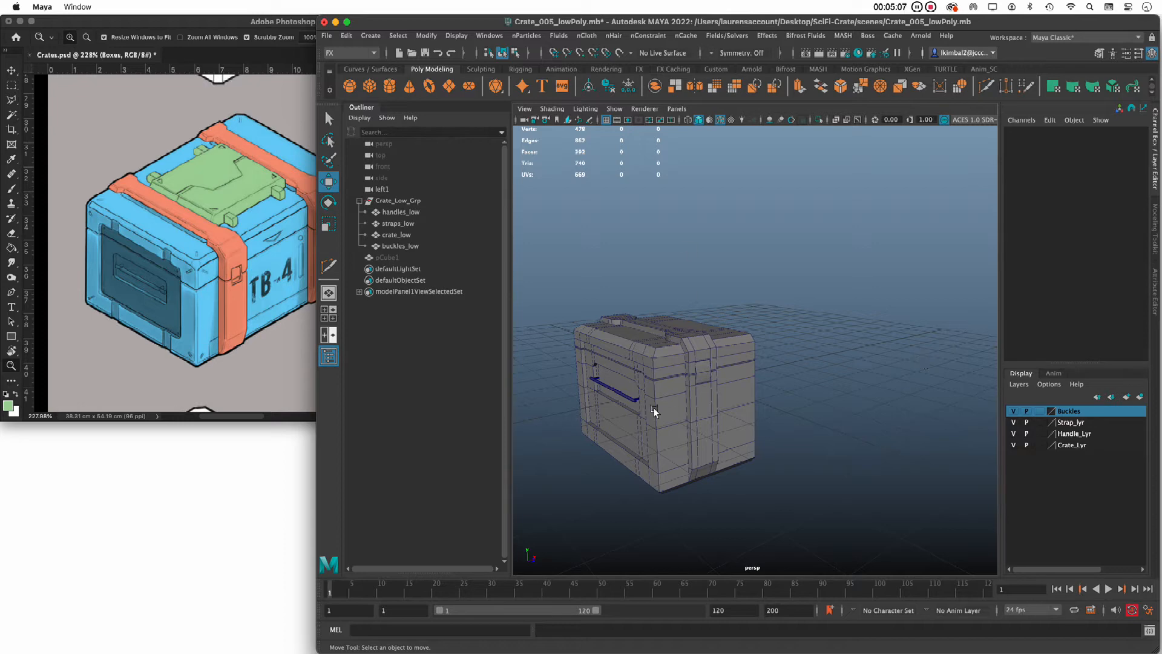
Step: Mirror the half crate mesh across the world X axis with its border set to Merge border vertices
alt+drag(654, 408, 703, 382)
alt+right_drag(703, 383, 794, 414)
click(873, 267)
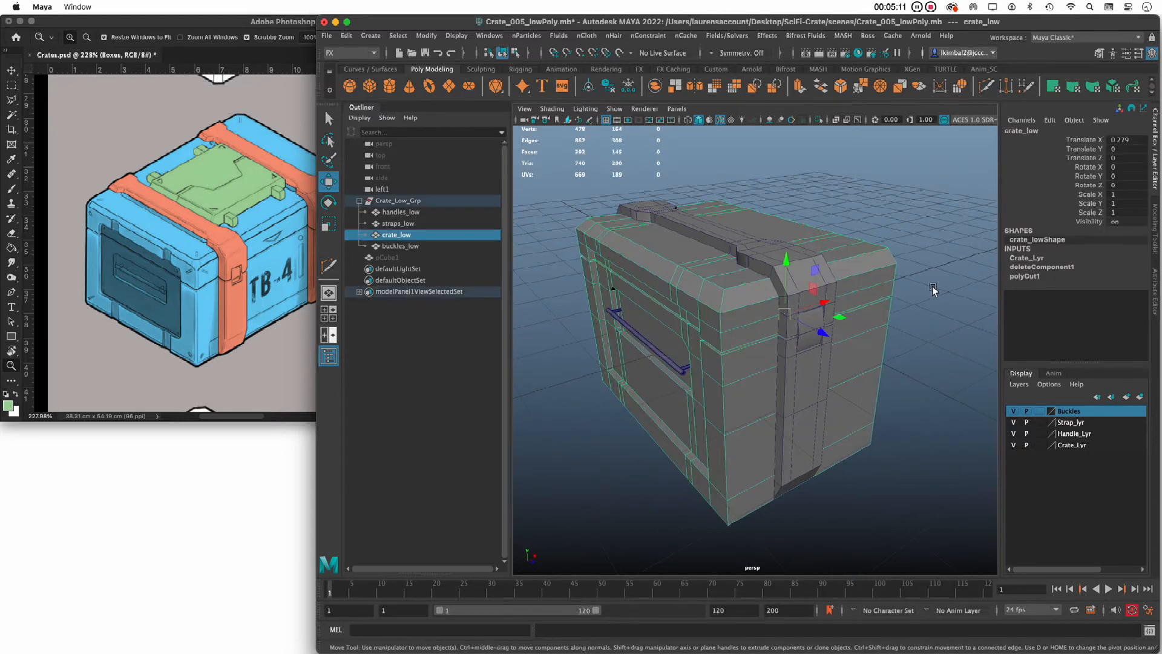
alt+drag(873, 267, 811, 228)
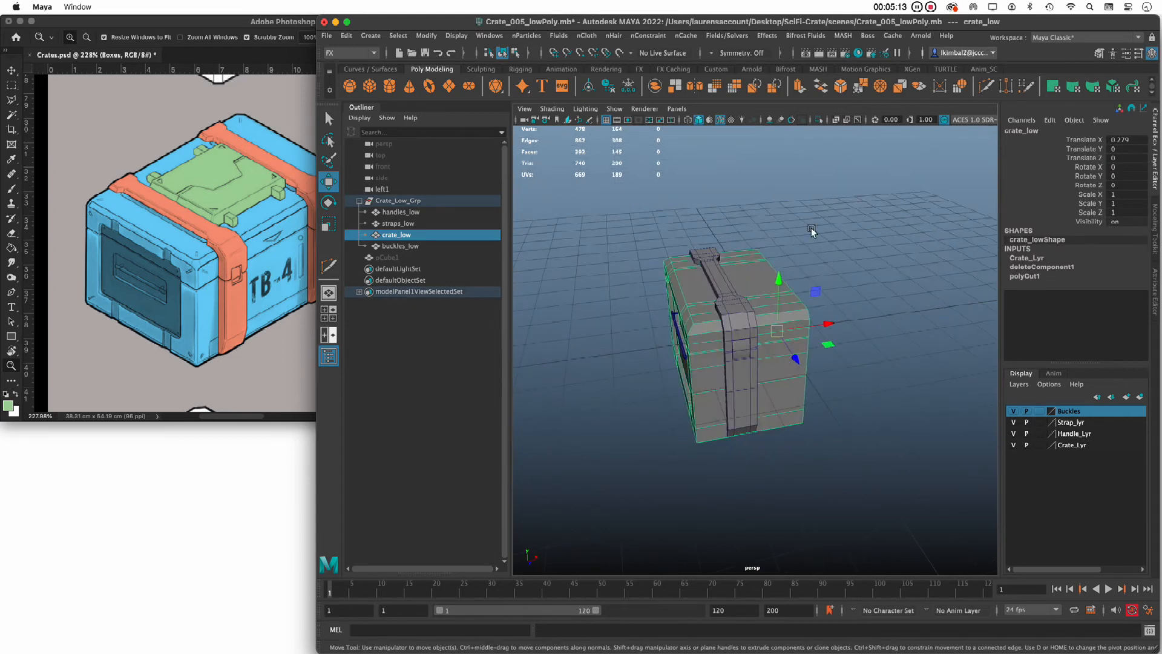
shift+right_click(812, 229)
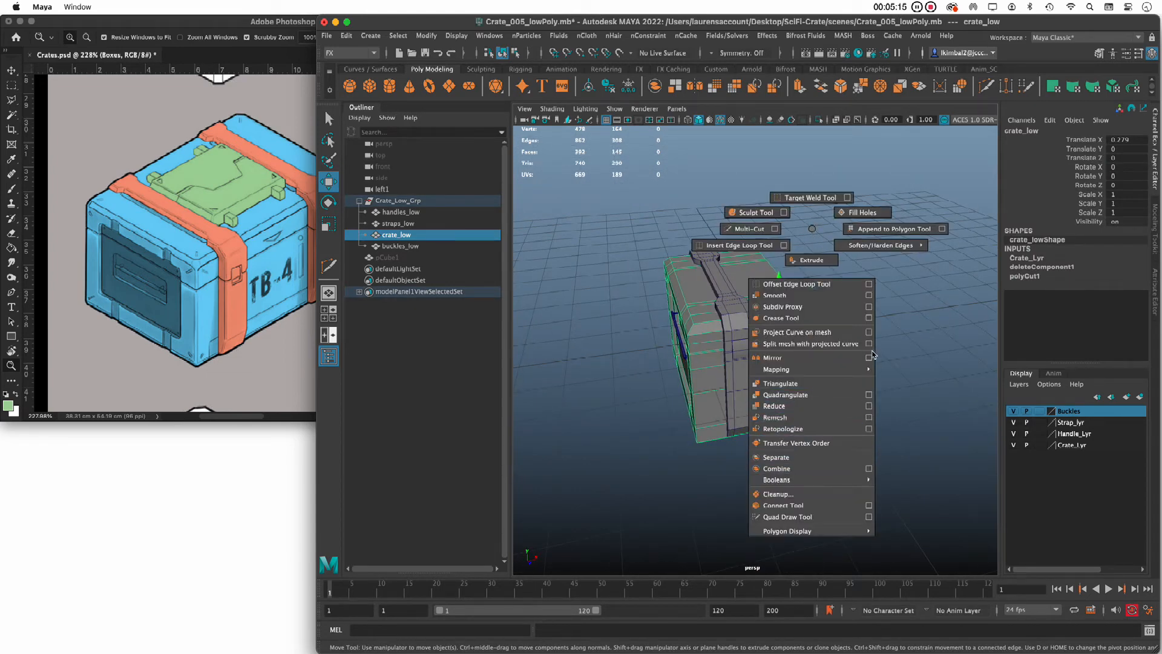
click(869, 358)
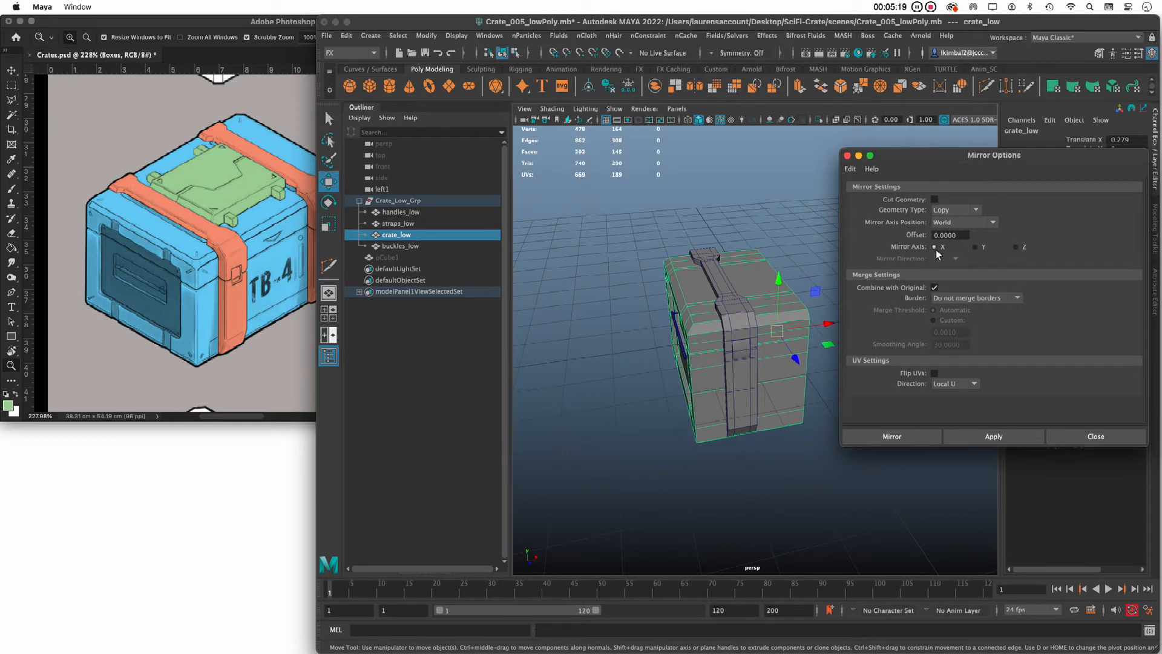
click(958, 303)
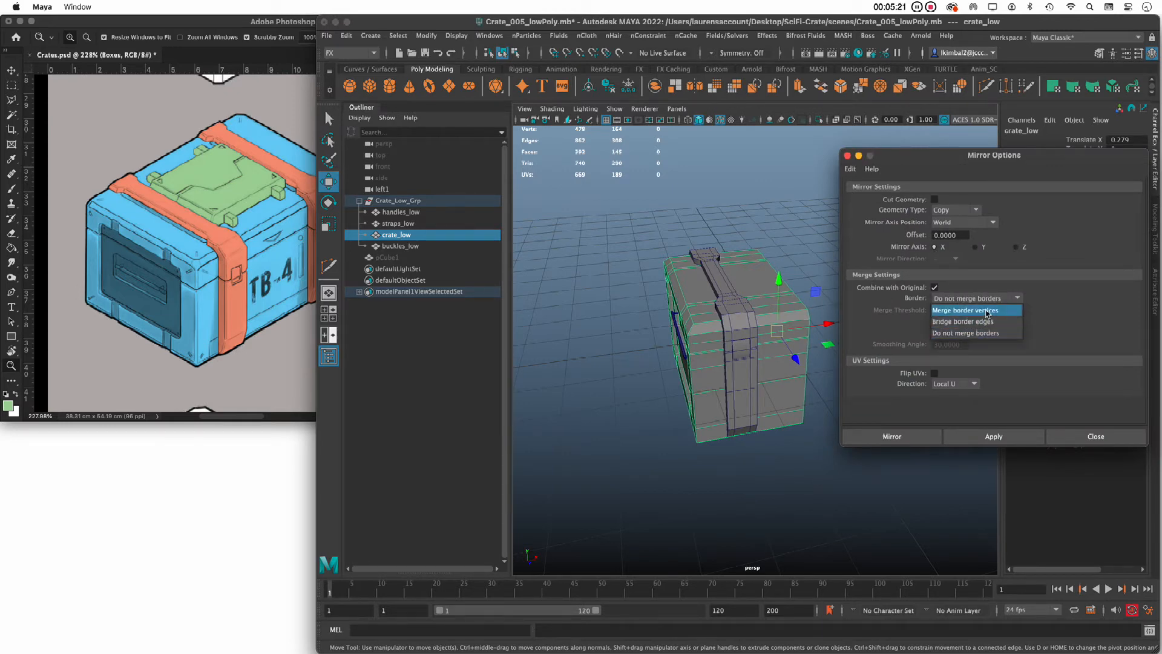
click(988, 314)
click(910, 437)
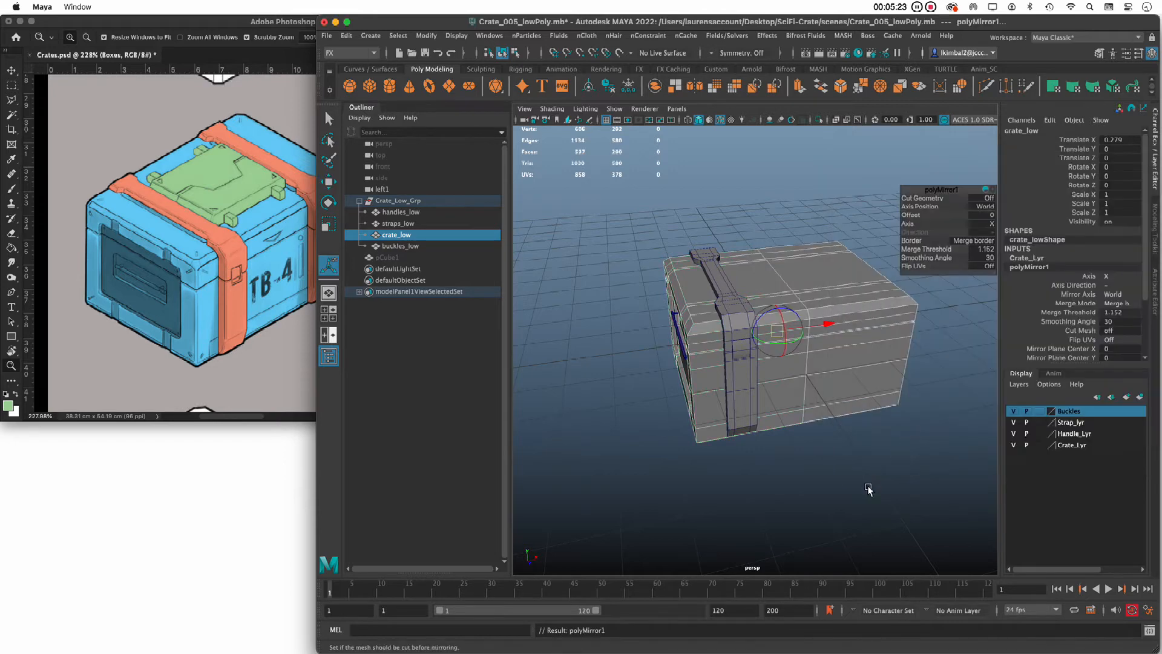
click(868, 488)
Step: Delete the edge loop running around the middle of the mirrored crate mesh
mouse_move(861, 373)
alt+mouse_down()
mouse_move(799, 373)
mouse_move(859, 375)
alt+mouse_up()
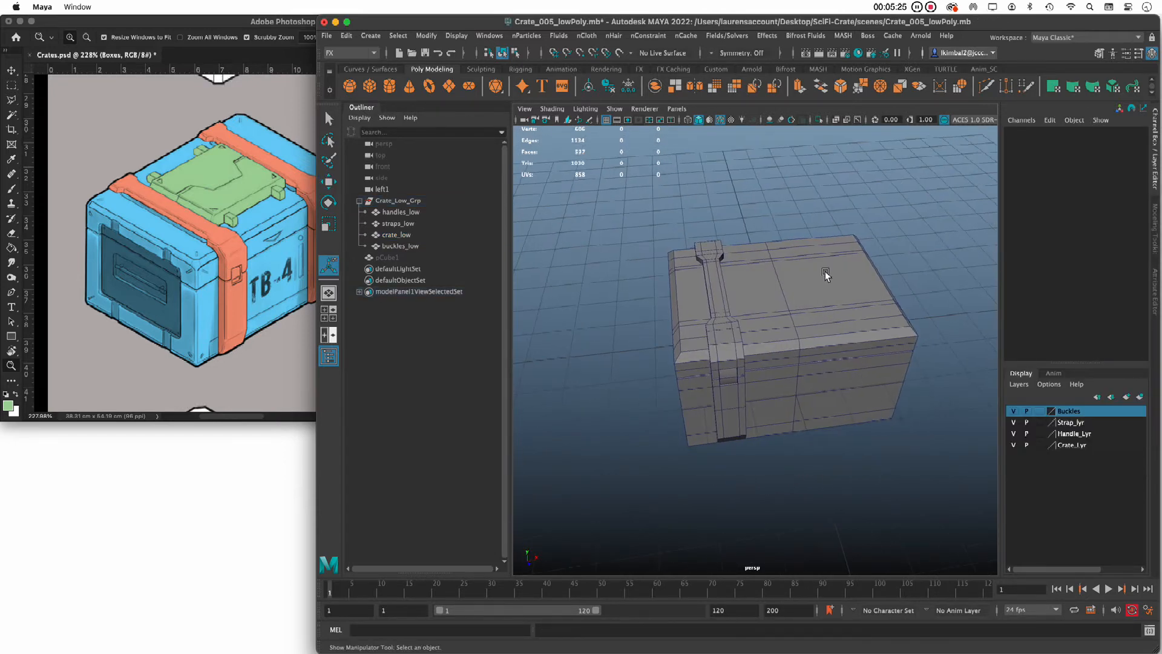
right_click(826, 275)
right_drag(780, 298, 809, 330)
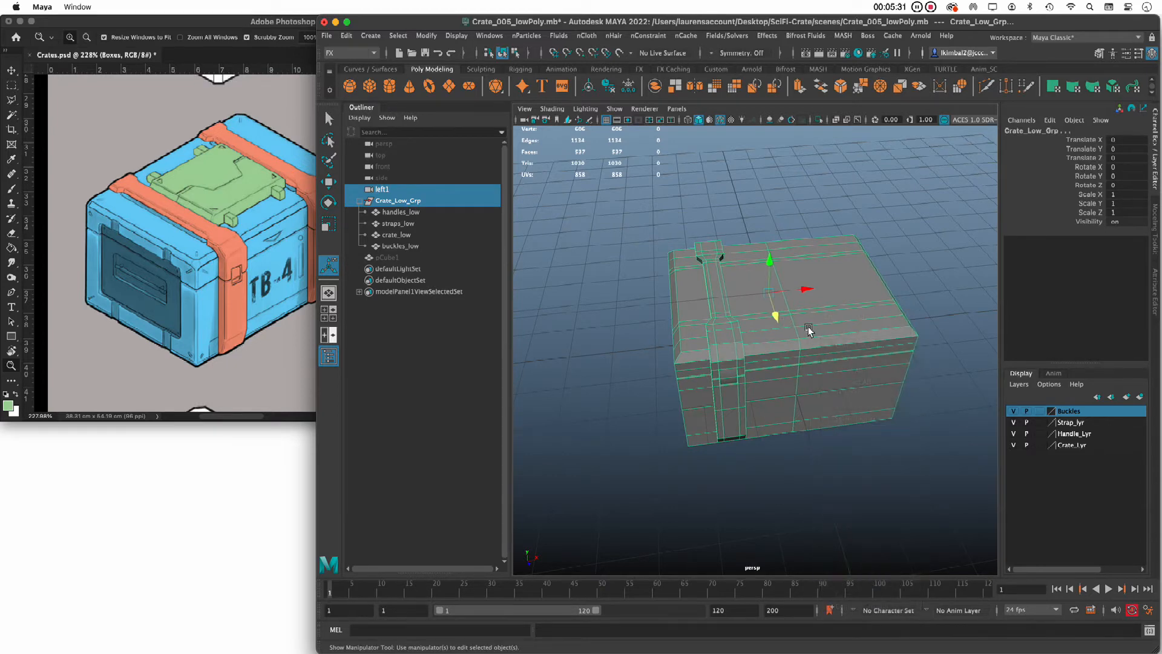
click(809, 330)
scroll(872, 312, up, 5)
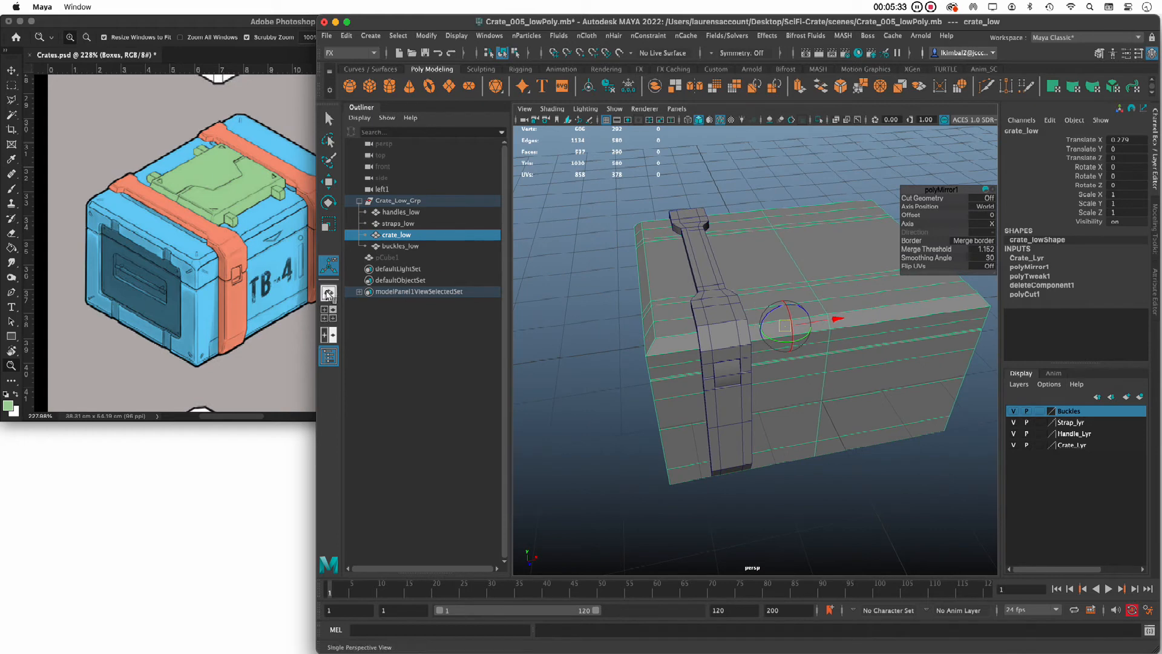
click(329, 119)
alt+drag(625, 231, 757, 242)
right_drag(784, 243, 783, 211)
double_click(694, 291)
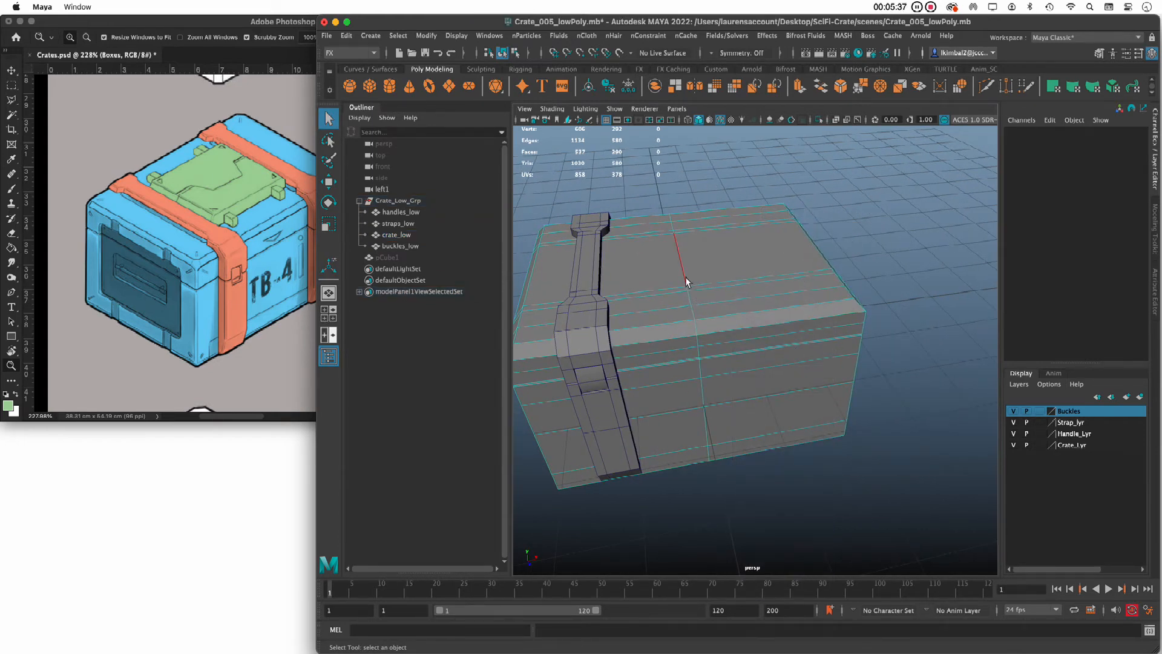
shift+right_drag(686, 278, 631, 293)
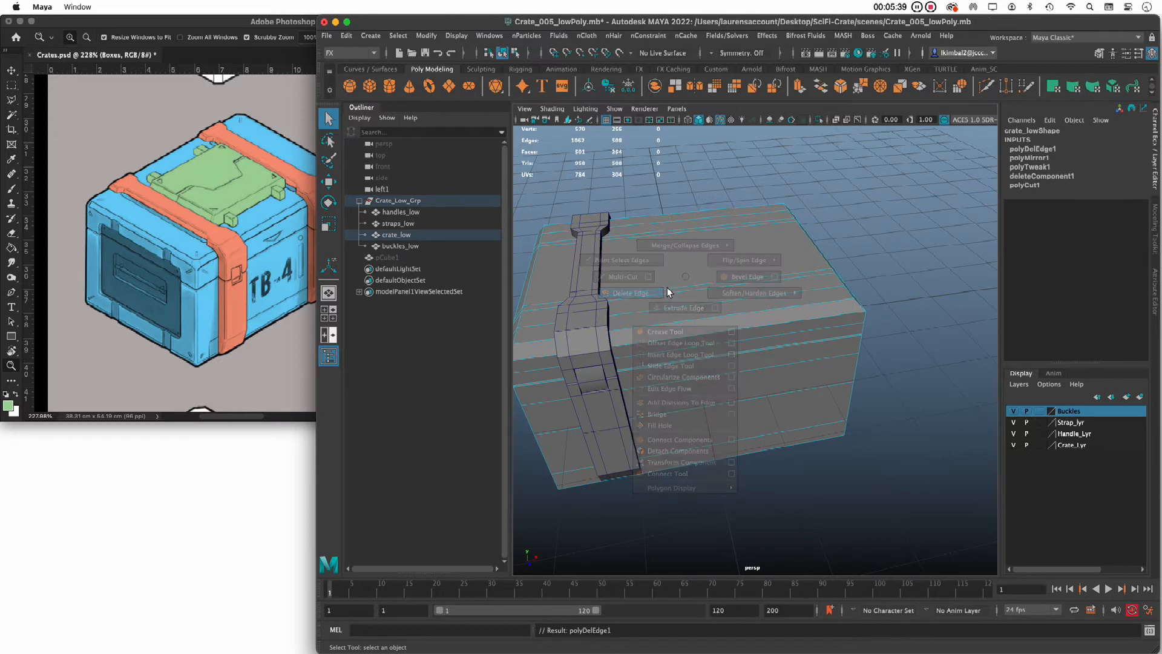
alt+drag(666, 291, 740, 277)
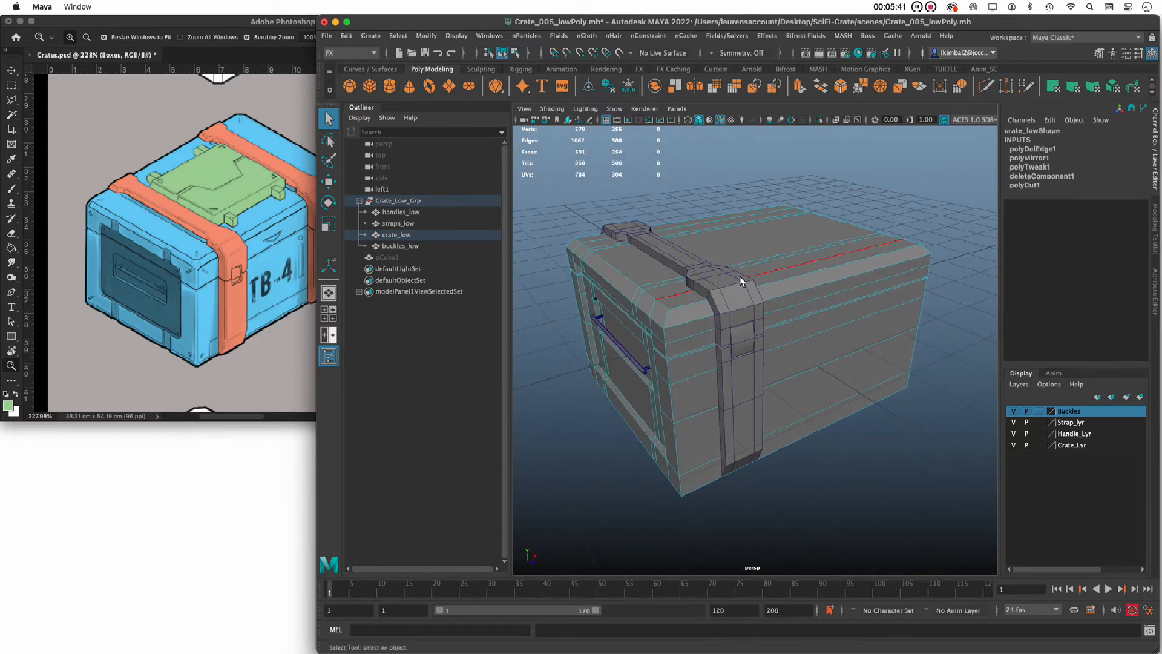
Step: Mirror the straps and buckles across the world X axis with the border set to Do not merge borders
key(F8)
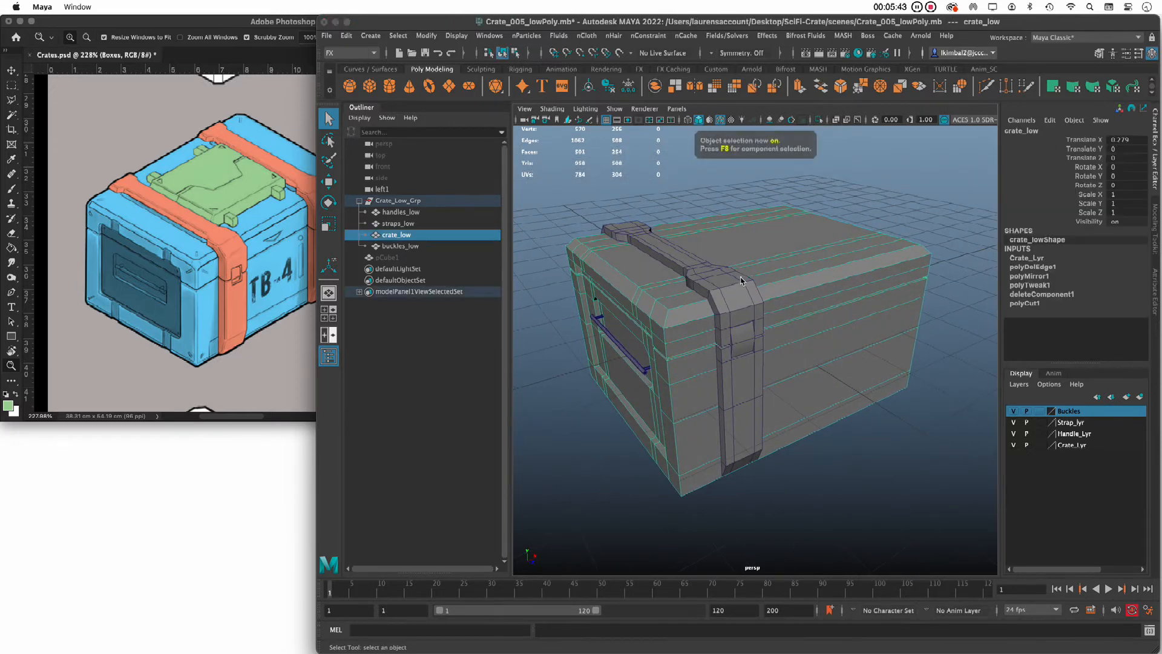
click(706, 297)
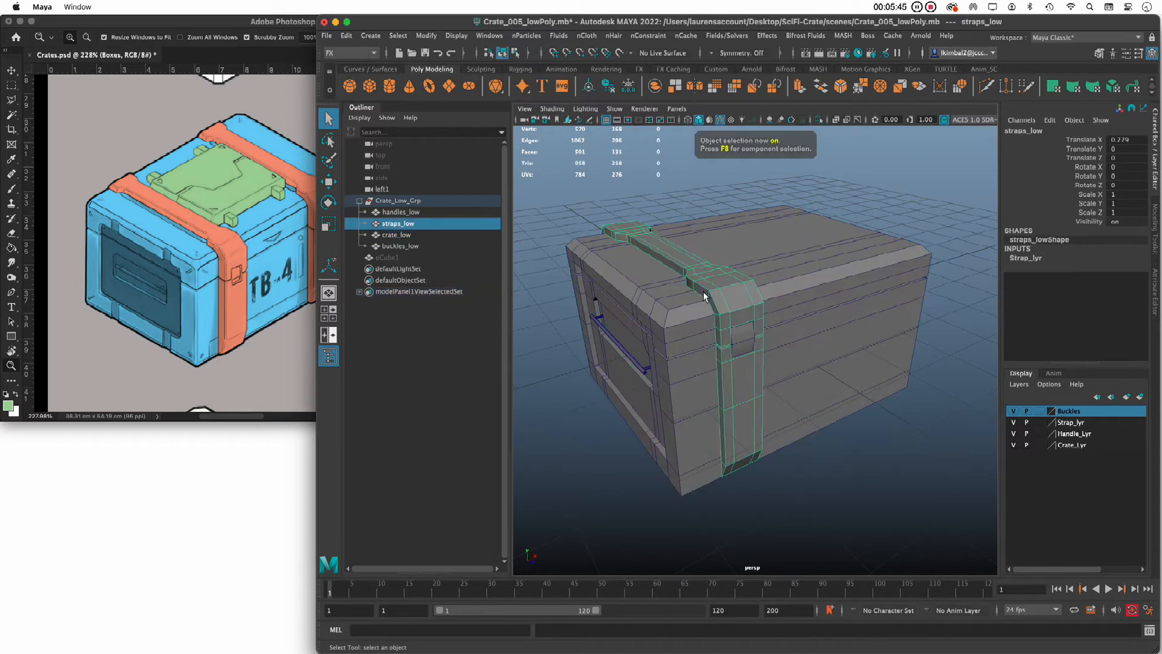
shift+click(752, 344)
mouse_move(750, 343)
alt+mouse_down()
mouse_move(780, 316)
mouse_move(836, 316)
mouse_move(729, 332)
mouse_move(749, 322)
alt+mouse_up()
shift+right_click(721, 264)
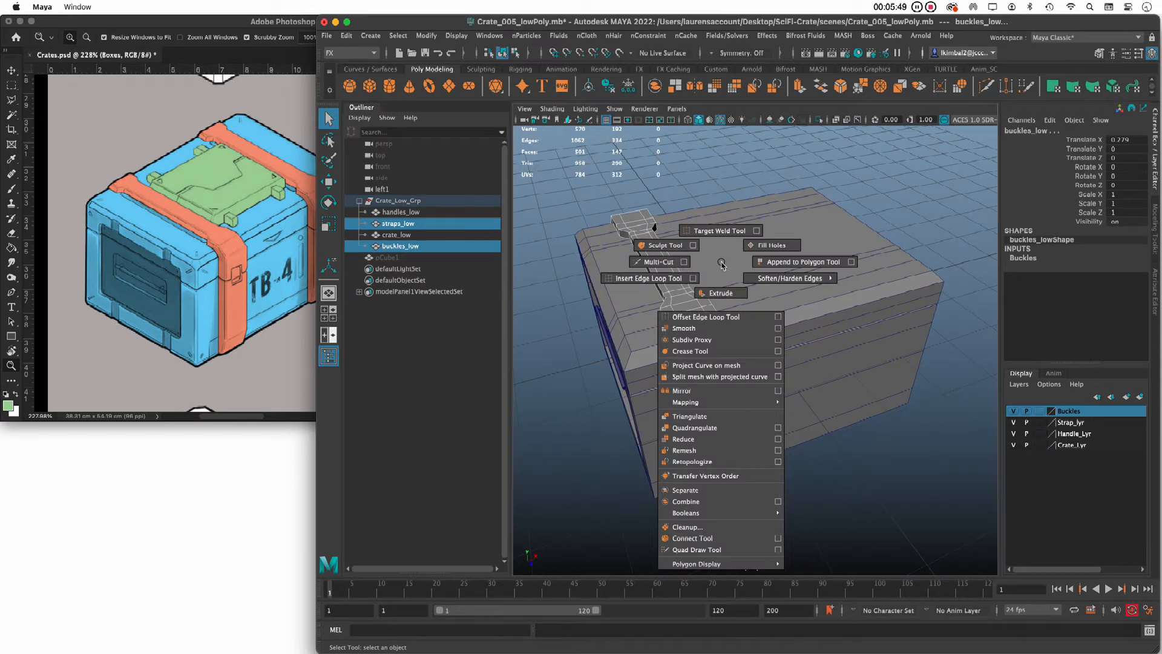
click(776, 392)
click(982, 295)
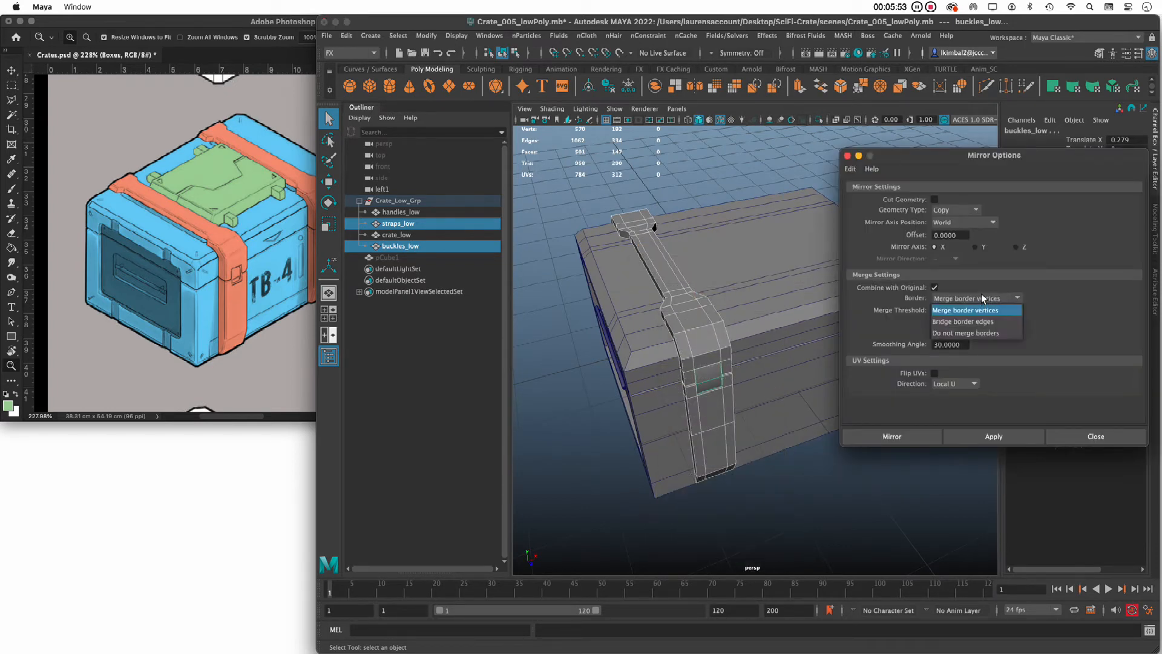
click(1001, 332)
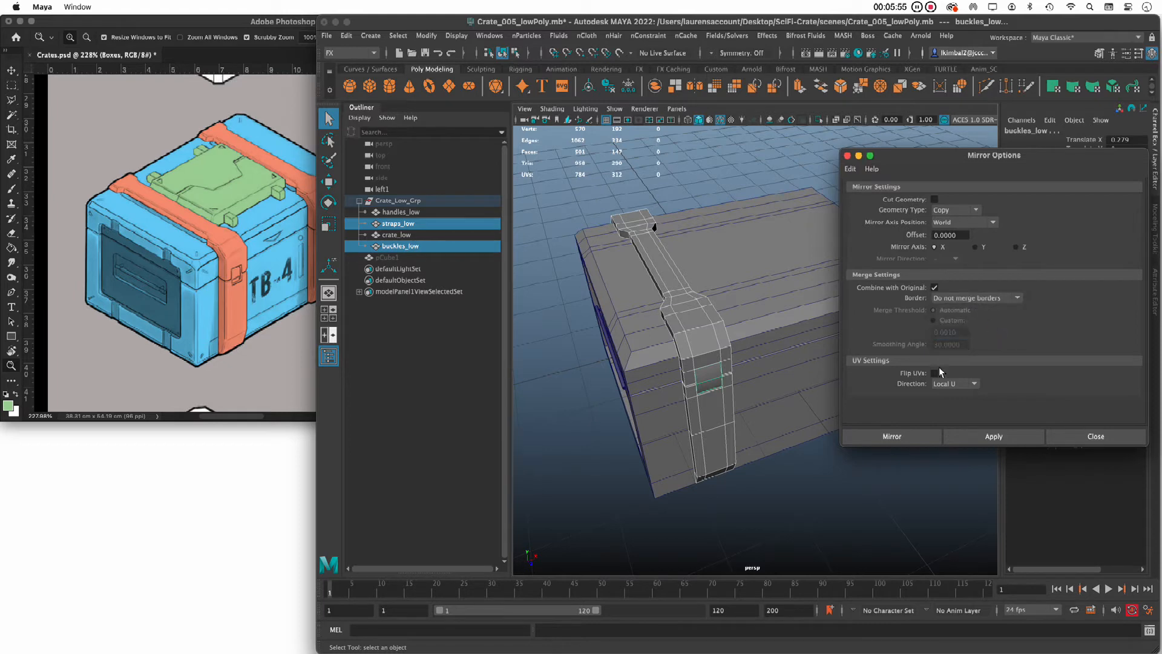
click(892, 435)
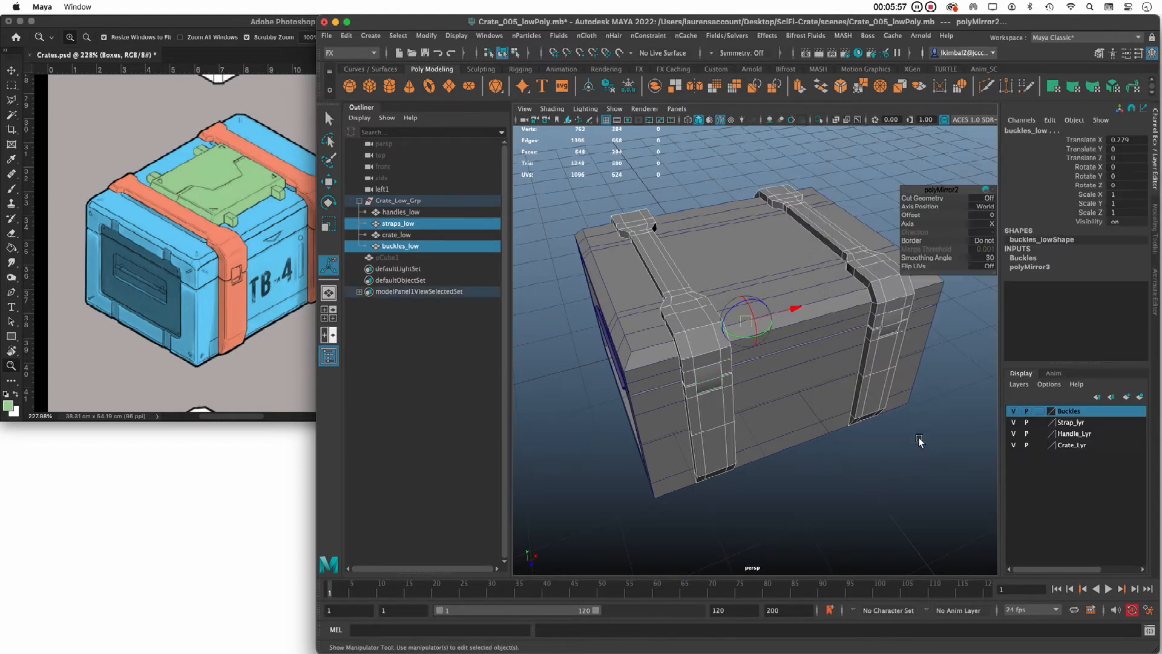
click(914, 471)
click(886, 321)
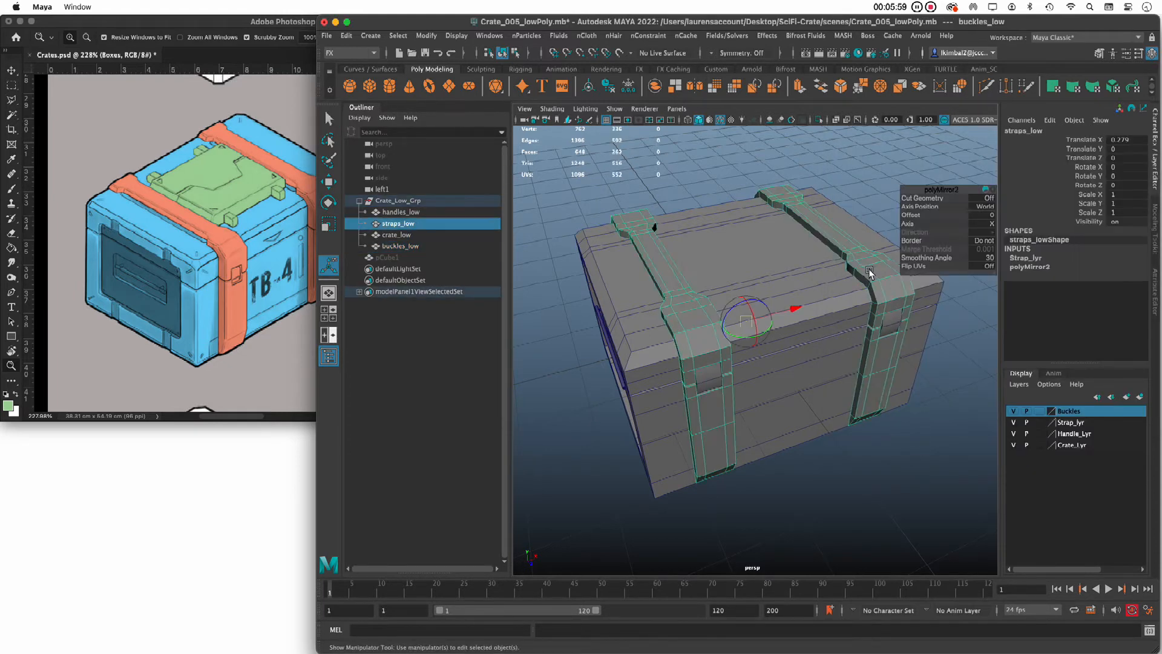
click(866, 475)
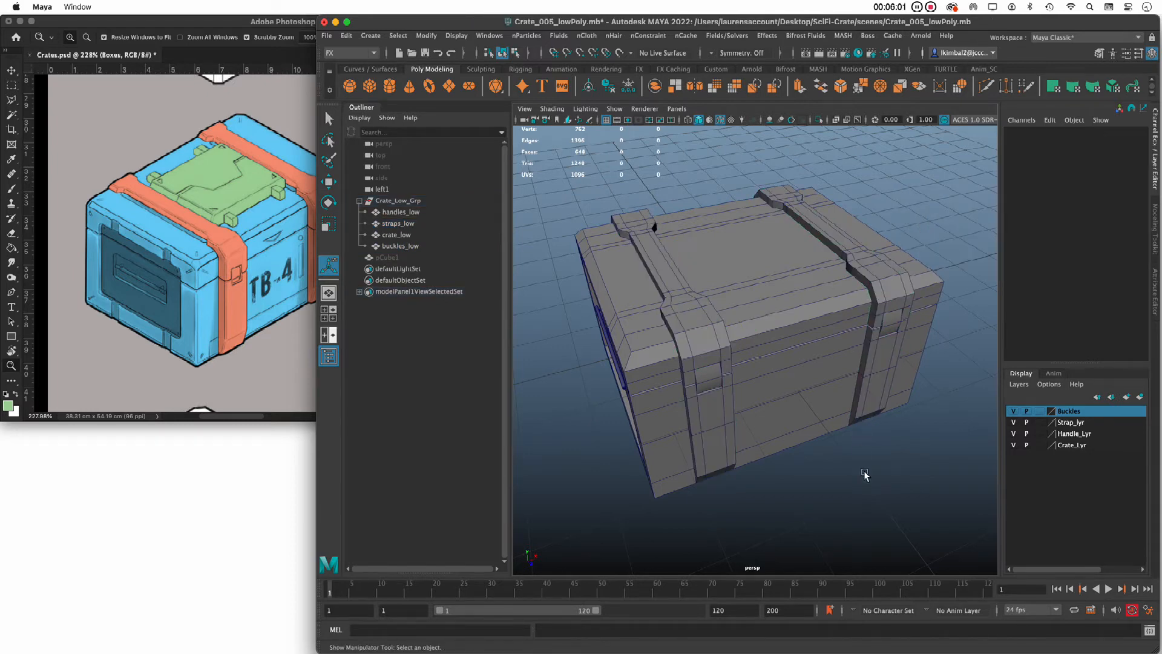
Step: Mirror the handle across the world X axis to the opposite end of the crate, without merging borders
alt+drag(578, 314, 615, 336)
click(619, 339)
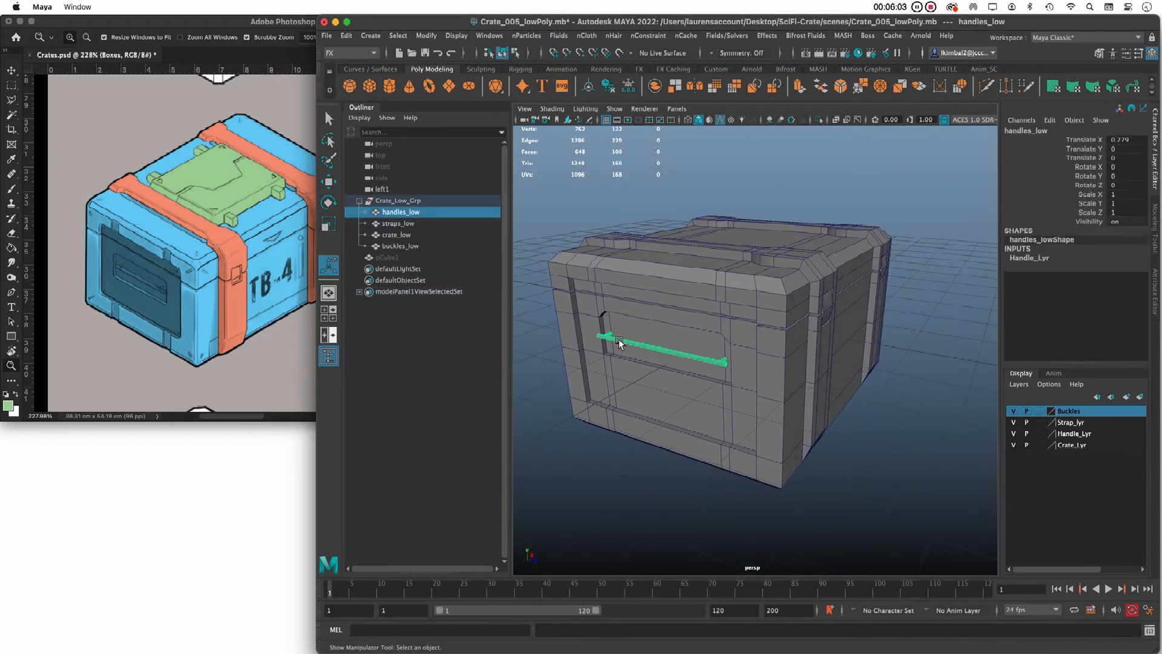
alt+drag(841, 346, 680, 361)
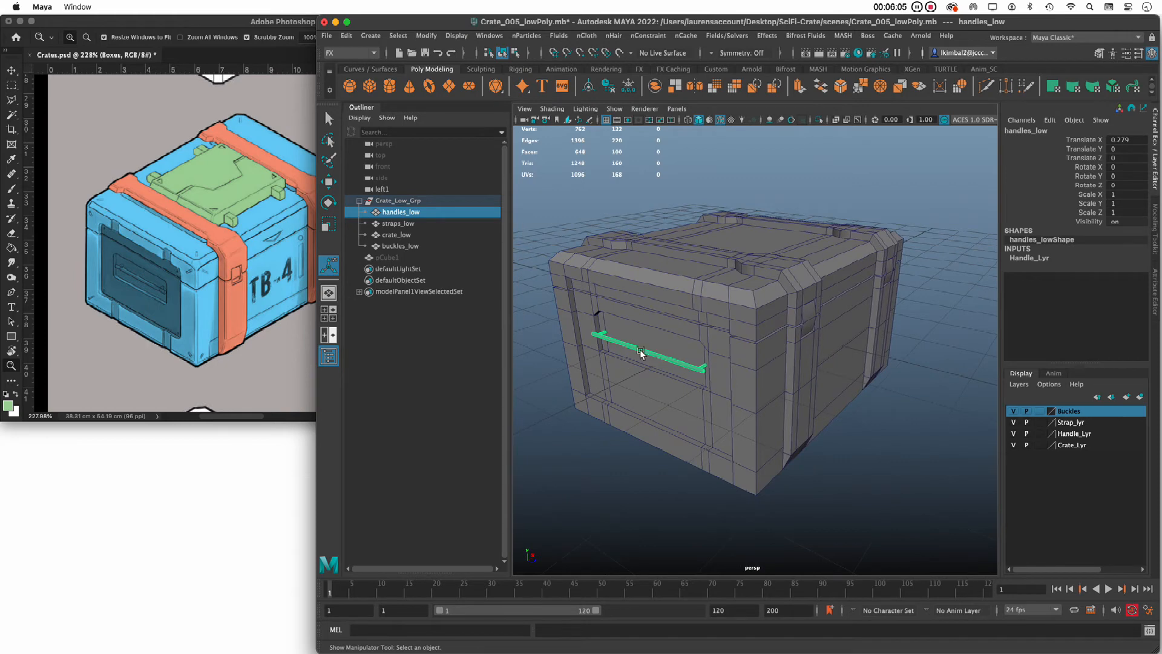
shift+right_drag(641, 353, 657, 469)
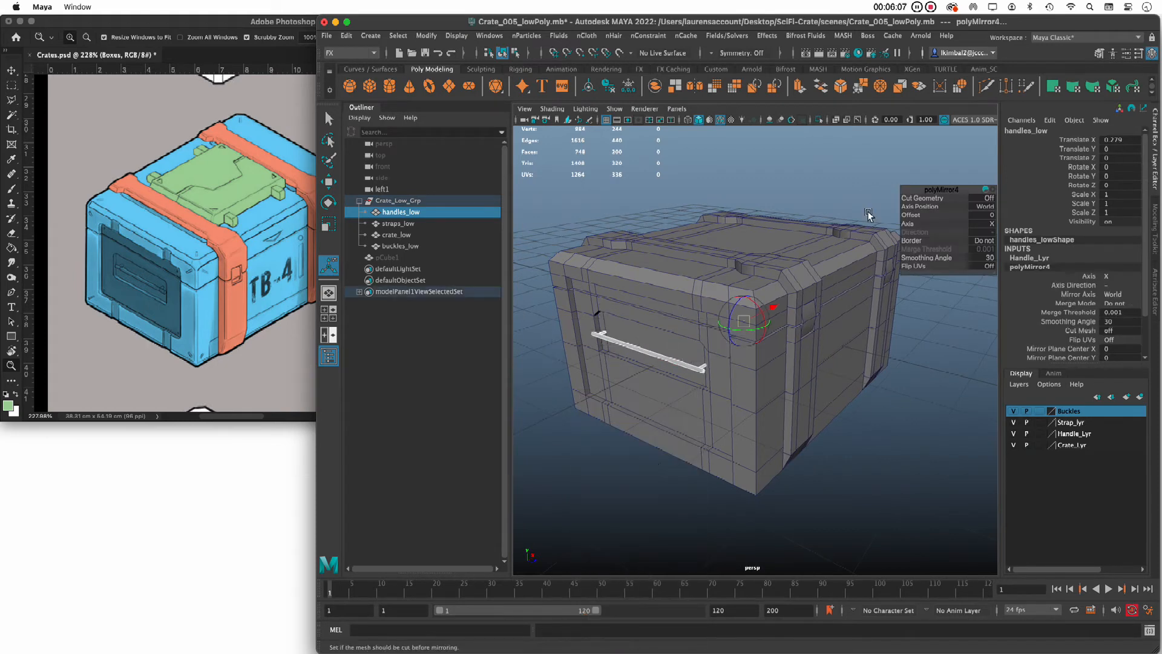
alt+drag(925, 407, 938, 357)
click(934, 347)
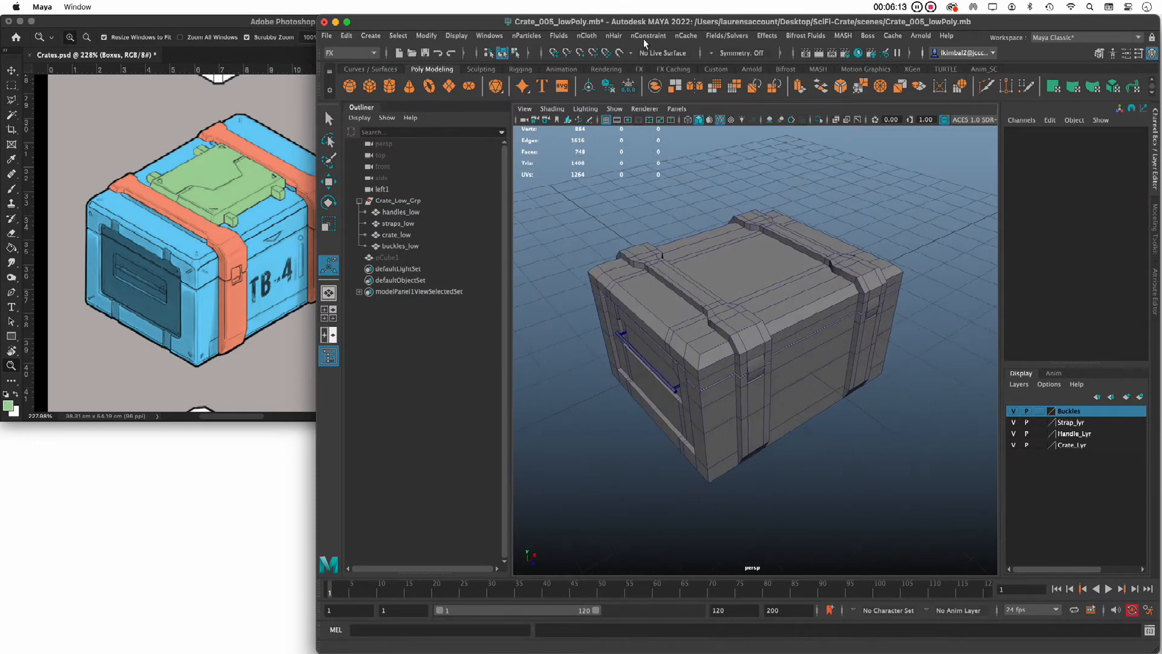
Step: Uncover the full crate concept art and compare the mirrored model with it from a matching angle
drag(611, 22, 674, 23)
alt+drag(737, 179, 734, 179)
alt+middle_drag(735, 180, 720, 177)
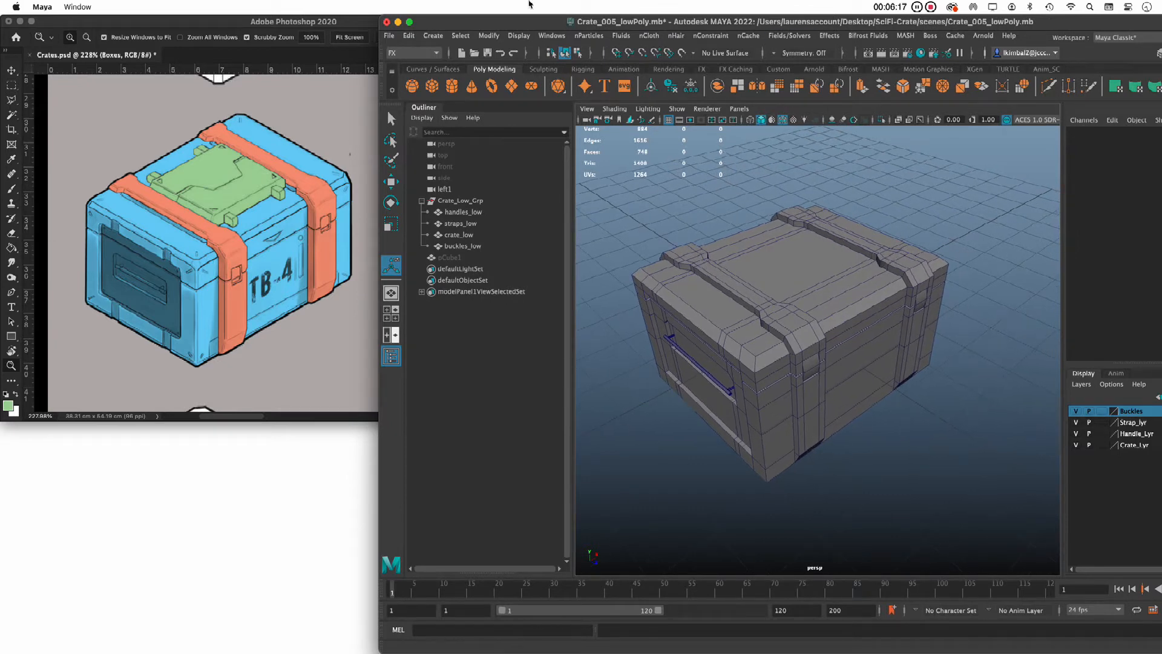
key(t)
alt+drag(873, 370, 716, 383)
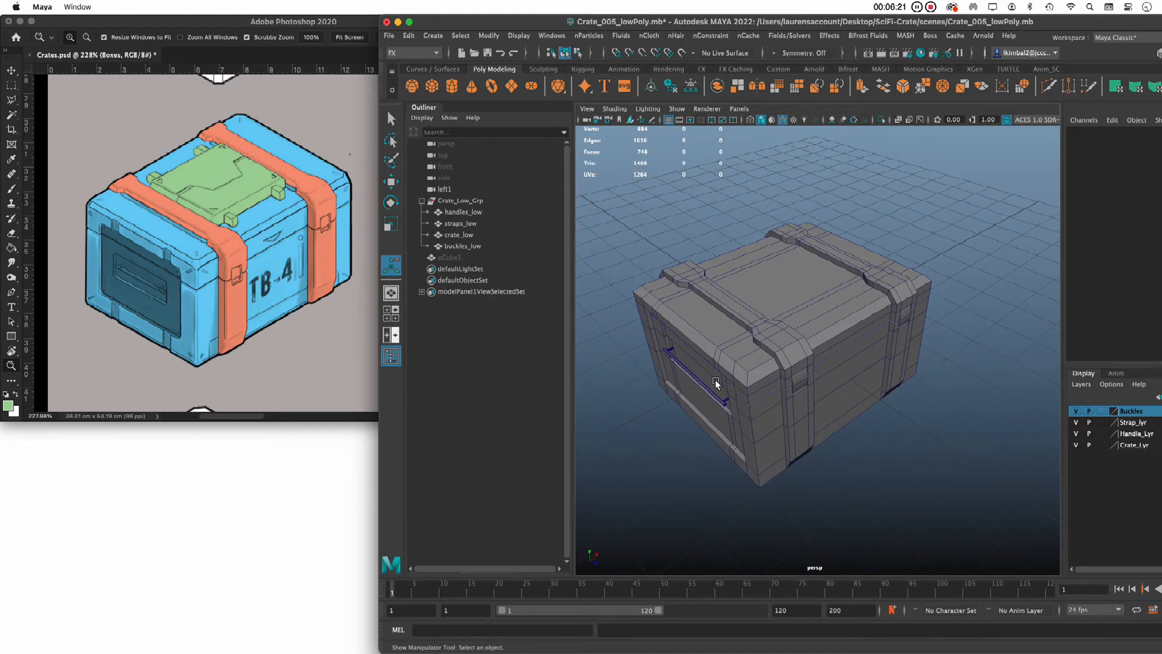
Step: Make the hidden cube pCube1 visible again by setting its visibility to on
click(450, 258)
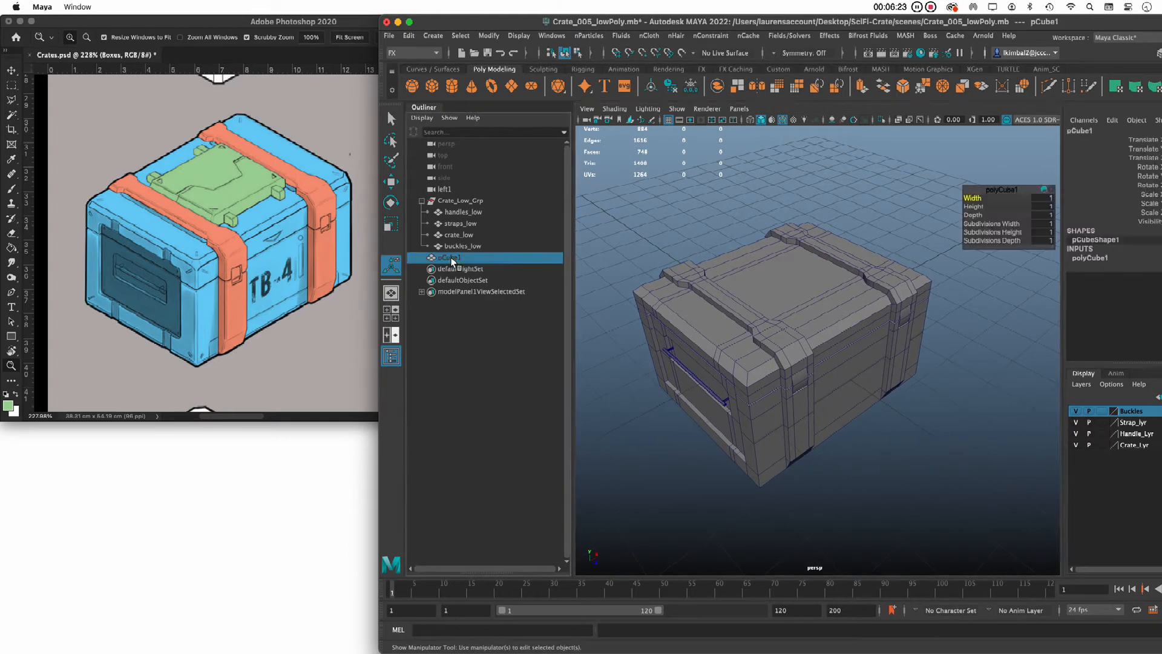
click(392, 356)
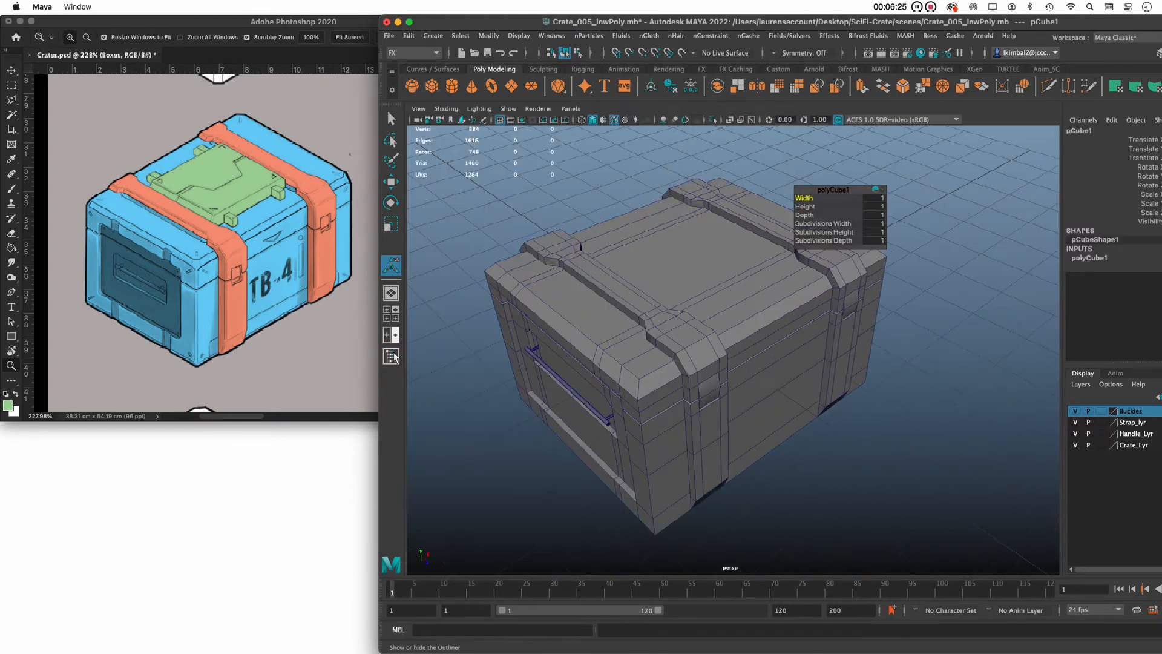
click(392, 356)
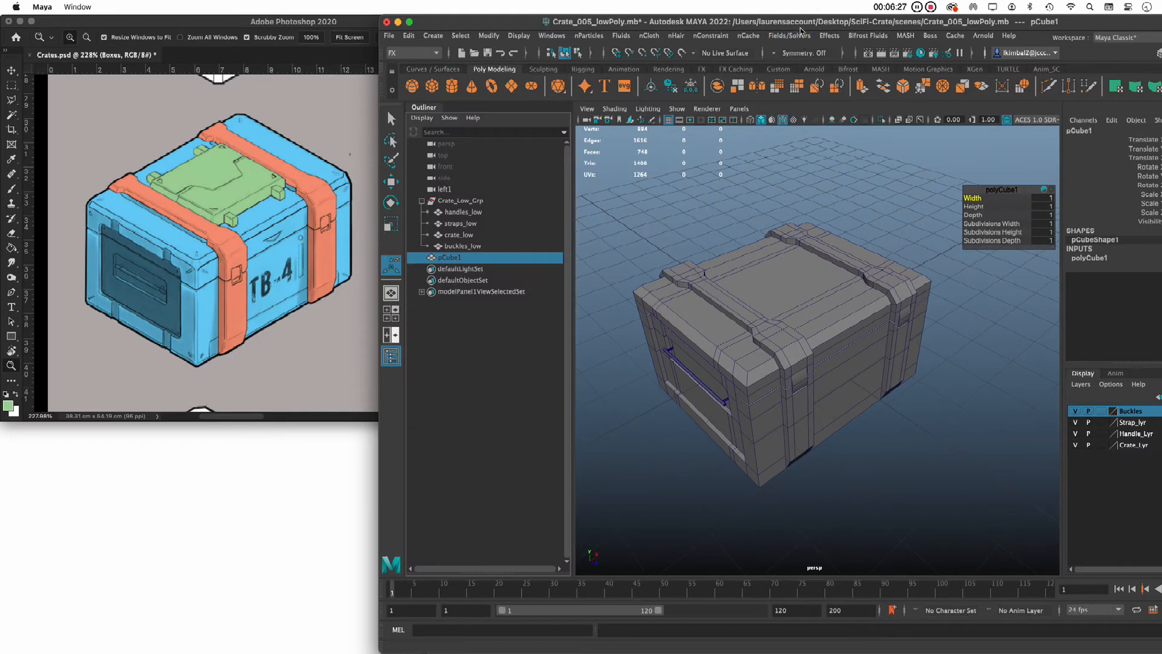
drag(802, 28, 730, 29)
double_click(1109, 223)
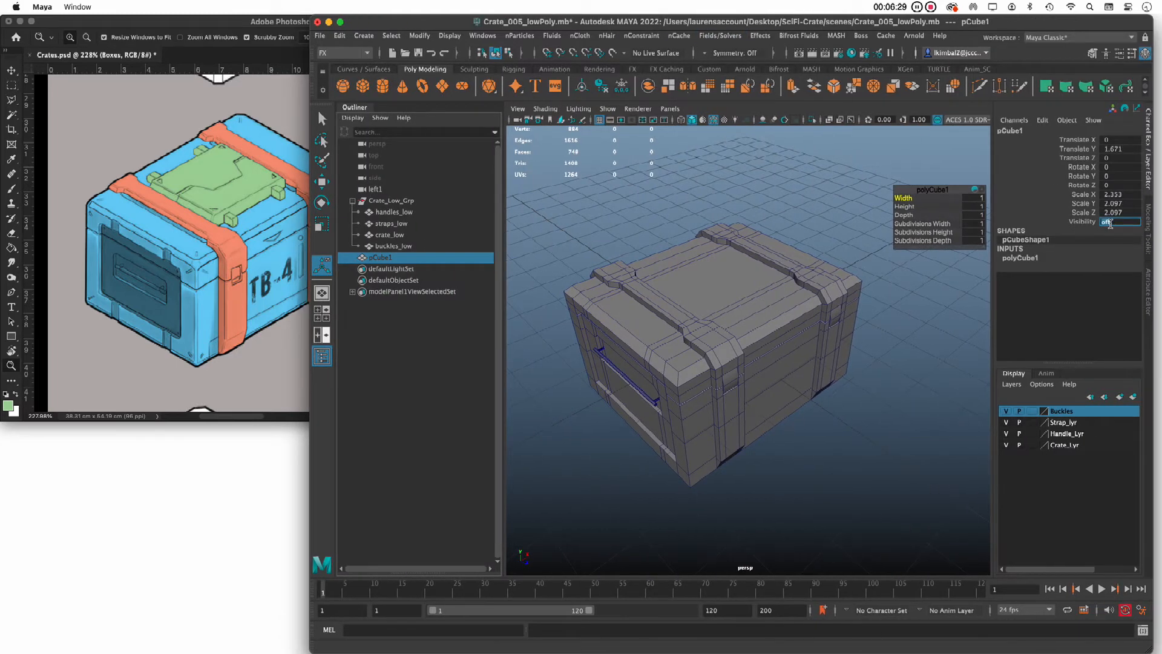
key(Return)
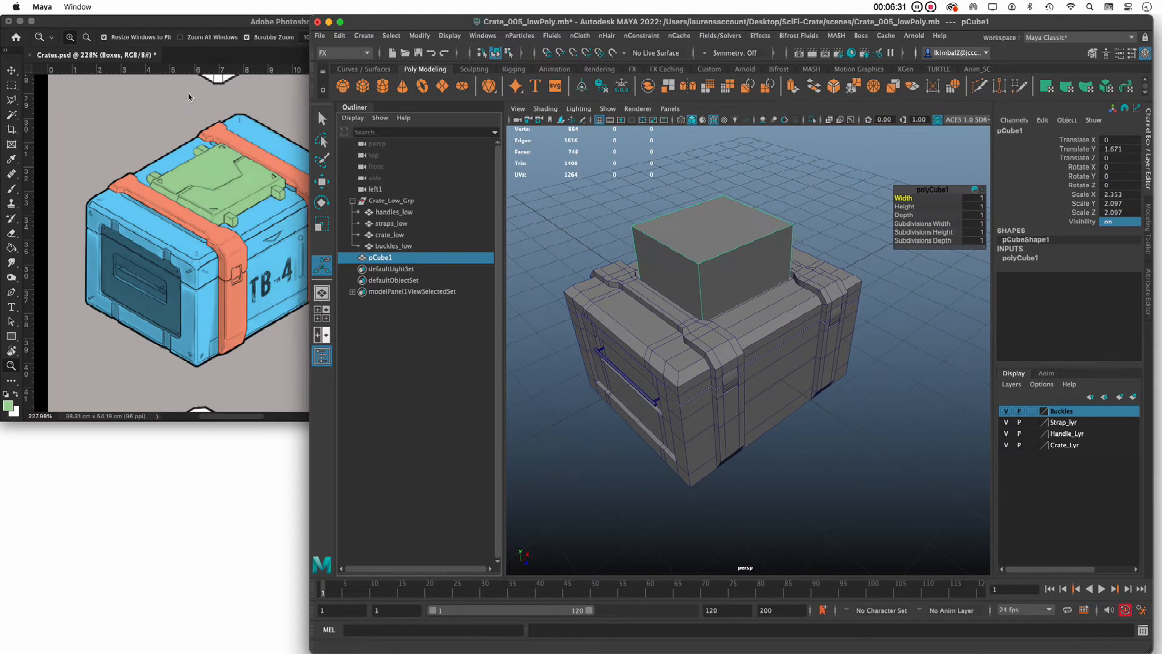
Step: Flatten pCube1 to a Y scale of about 0.342 and raise it above the crate to a Translate Y of about 4.291
key(q)
alt+drag(826, 233, 817, 207)
key(w)
key(e)
key(r)
drag(715, 208, 730, 103)
key(w)
mouse_move(665, 247)
alt+right_down()
mouse_move(633, 247)
mouse_move(660, 244)
alt+right_up()
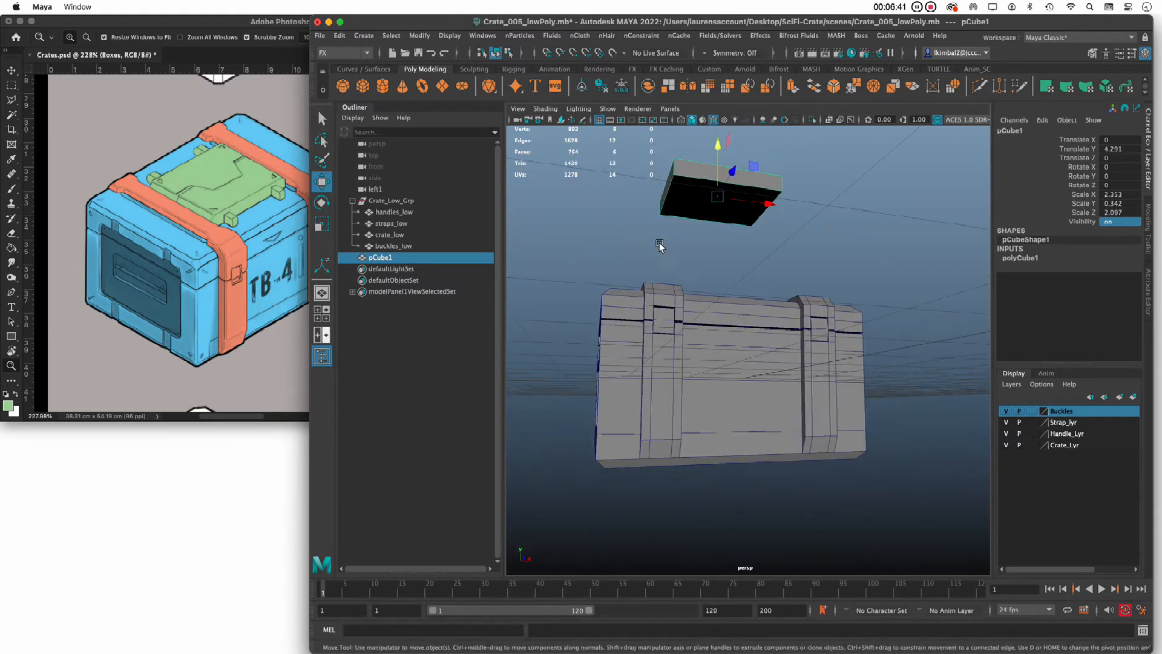
Step: Delete the bottom face of the flattened pCube1 slab
click(658, 222)
click(699, 188)
right_drag(698, 189, 698, 199)
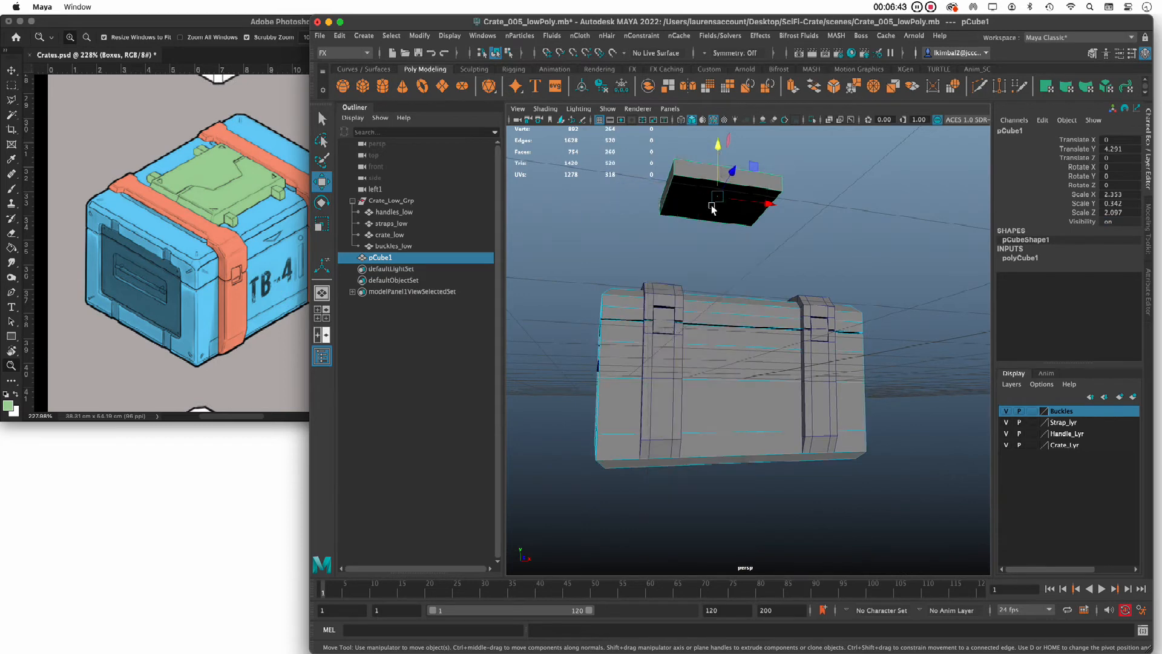
click(700, 247)
click(691, 197)
alt+drag(698, 194, 764, 170)
alt+right_drag(732, 330, 840, 340)
alt+middle_drag(737, 387, 762, 476)
right_drag(677, 294, 680, 329)
click(694, 289)
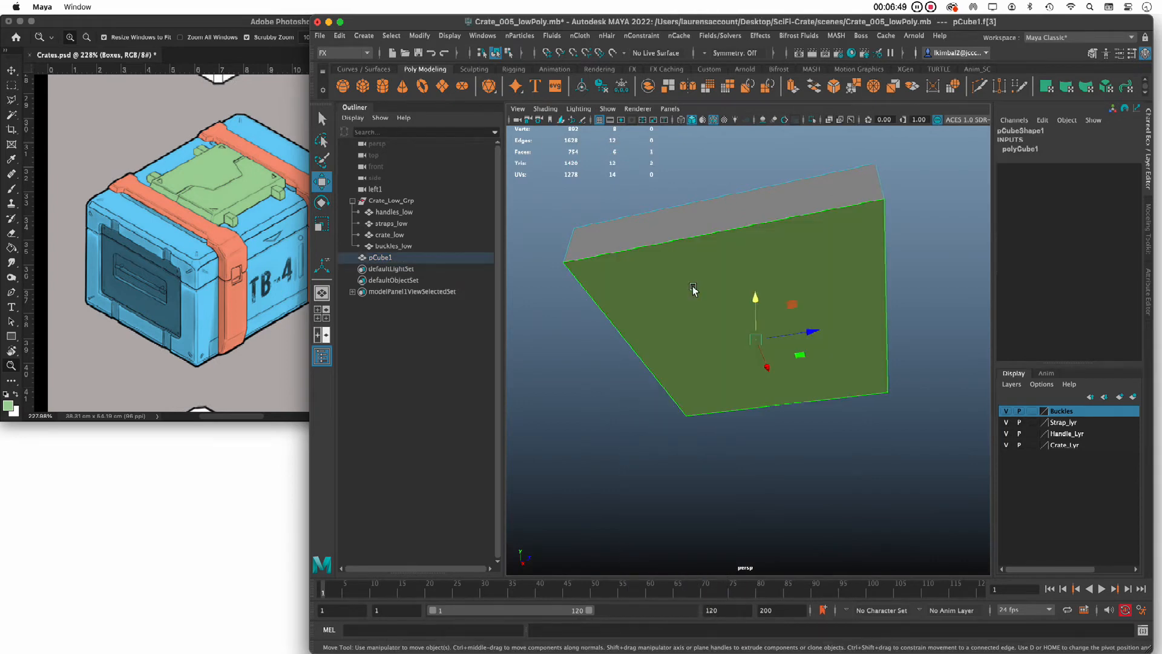
key(Delete)
Step: Lower the open-bottomed slab onto the crate lid between the straps, to a Translate Y of about 1.602
alt+right_drag(693, 288, 518, 289)
alt+drag(519, 288, 474, 394)
key(F8)
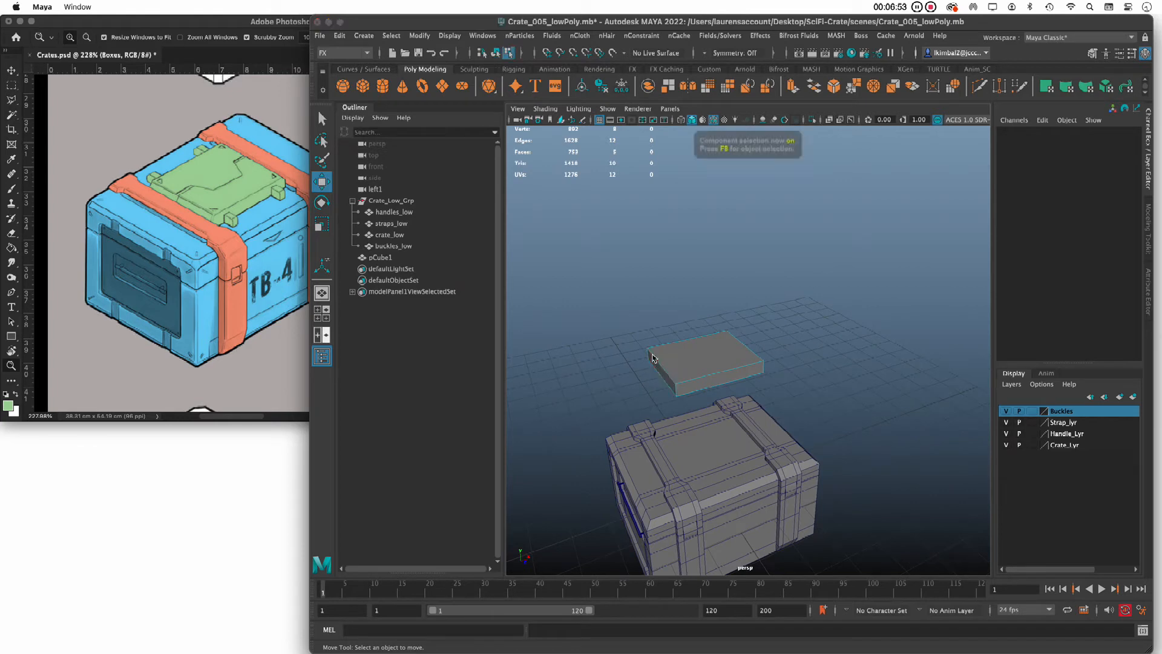
click(654, 358)
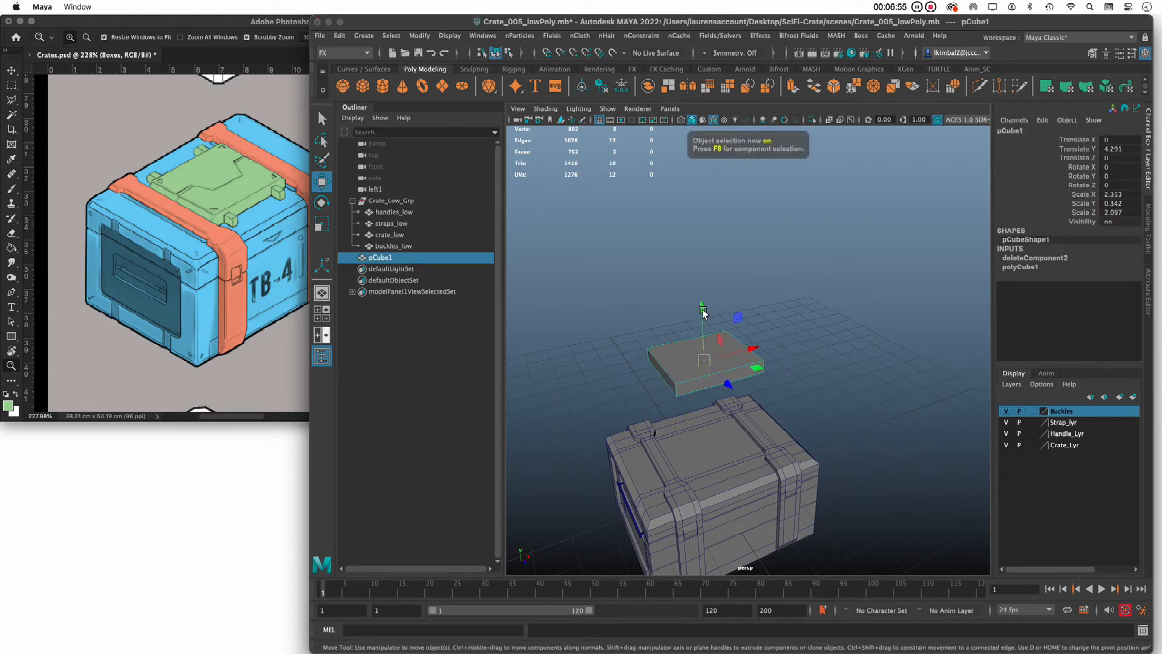
drag(703, 312, 764, 233)
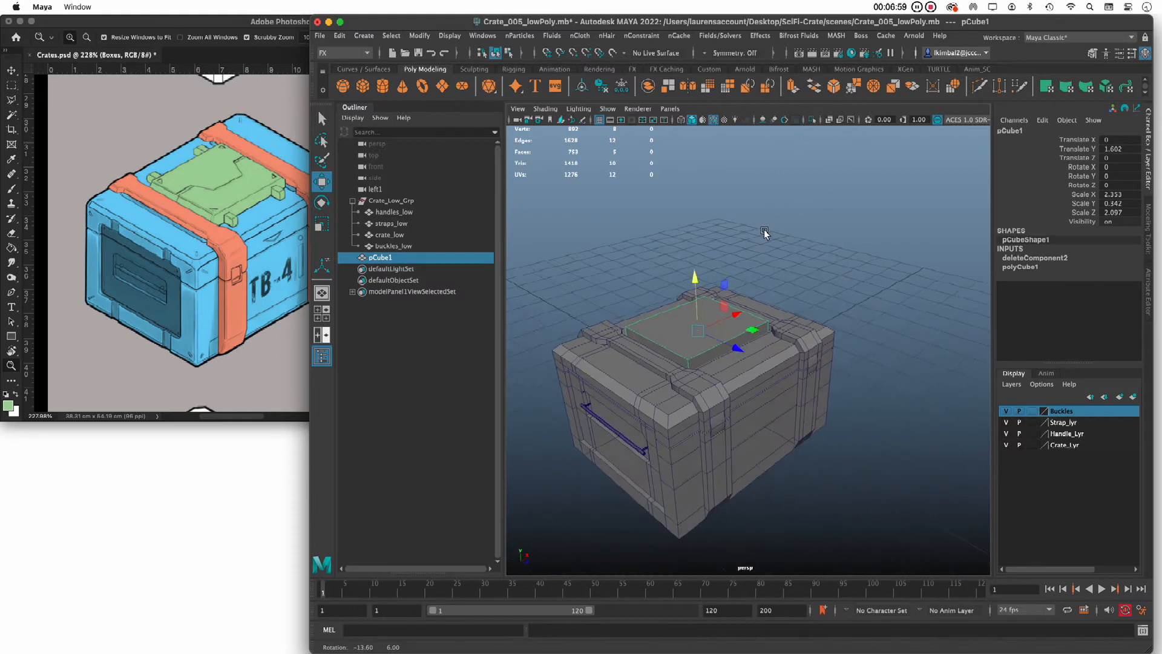
alt+right_drag(764, 233, 901, 332)
alt+drag(696, 357, 692, 332)
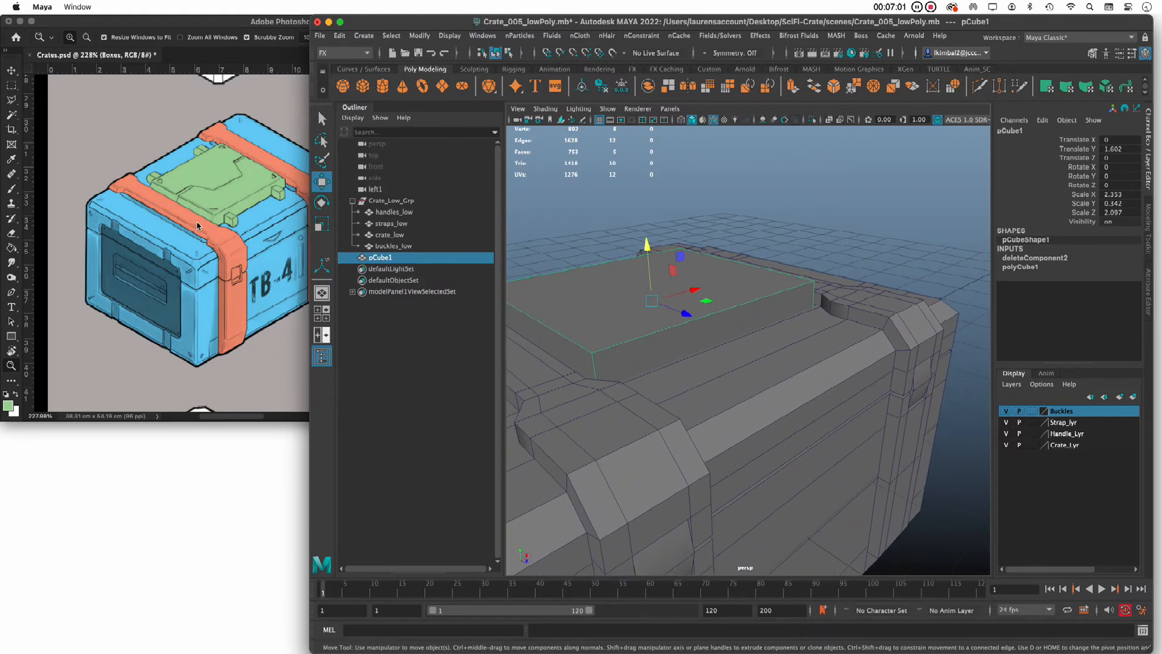
Step: Sink the slab further into the crate lid, to a Translate Y of about 1.489, to make it a thin raised panel
alt+drag(656, 276, 703, 237)
click(704, 223)
click(831, 226)
scroll(831, 227, down, 3)
alt+drag(831, 227, 831, 238)
click(752, 260)
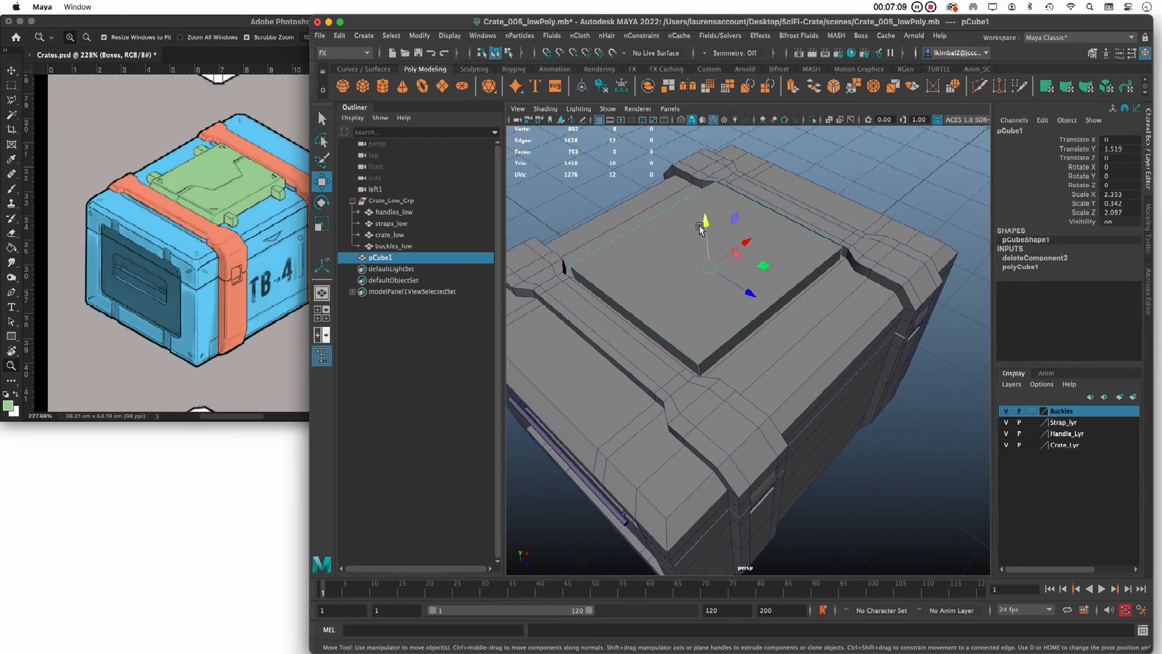
click(705, 224)
click(876, 182)
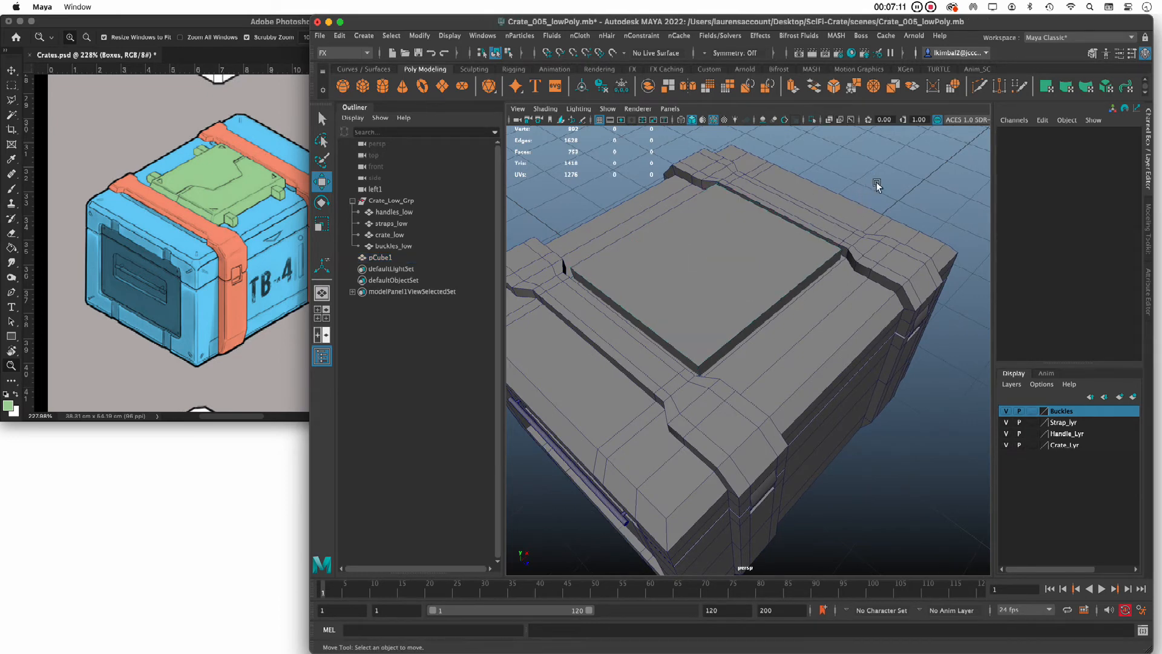
Step: Isolate the top panel pCube1 in the viewport
mouse_move(877, 181)
alt+mouse_down()
mouse_move(872, 205)
mouse_move(878, 177)
mouse_move(860, 187)
alt+mouse_up()
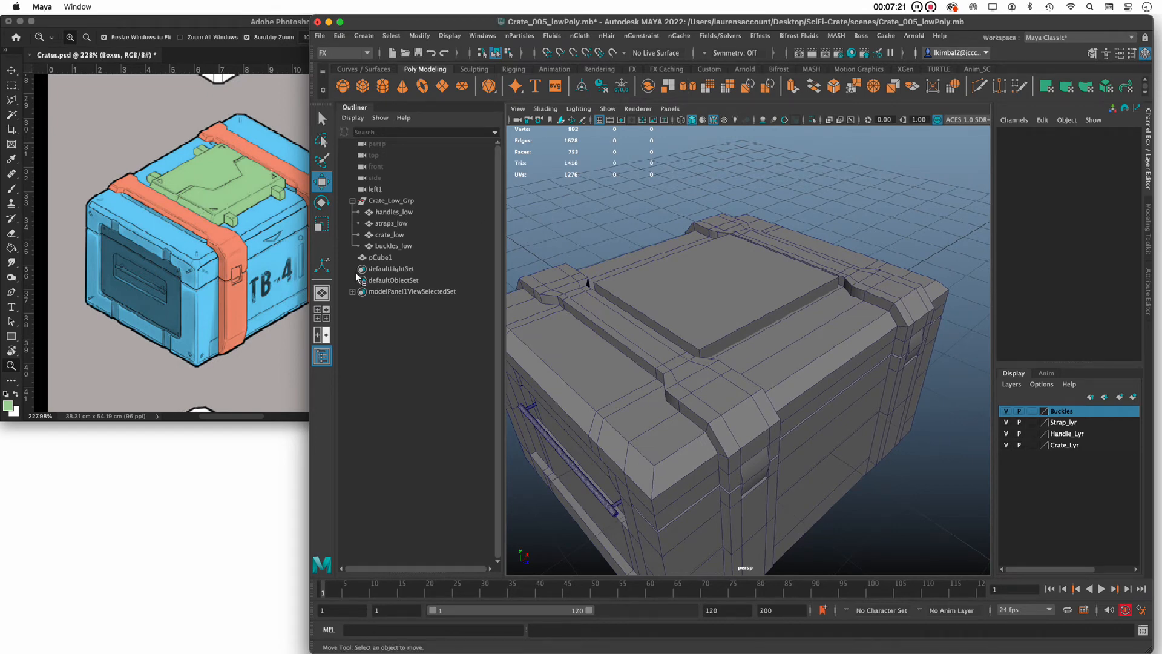
alt+drag(739, 321, 695, 306)
click(759, 301)
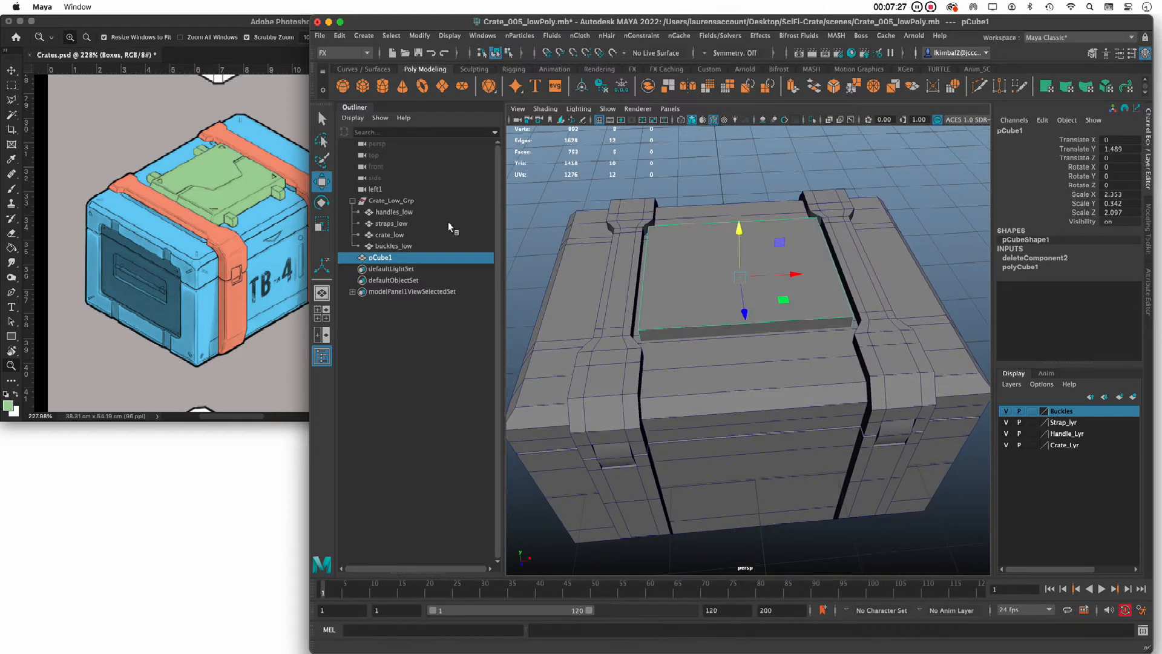
right_drag(702, 287, 705, 312)
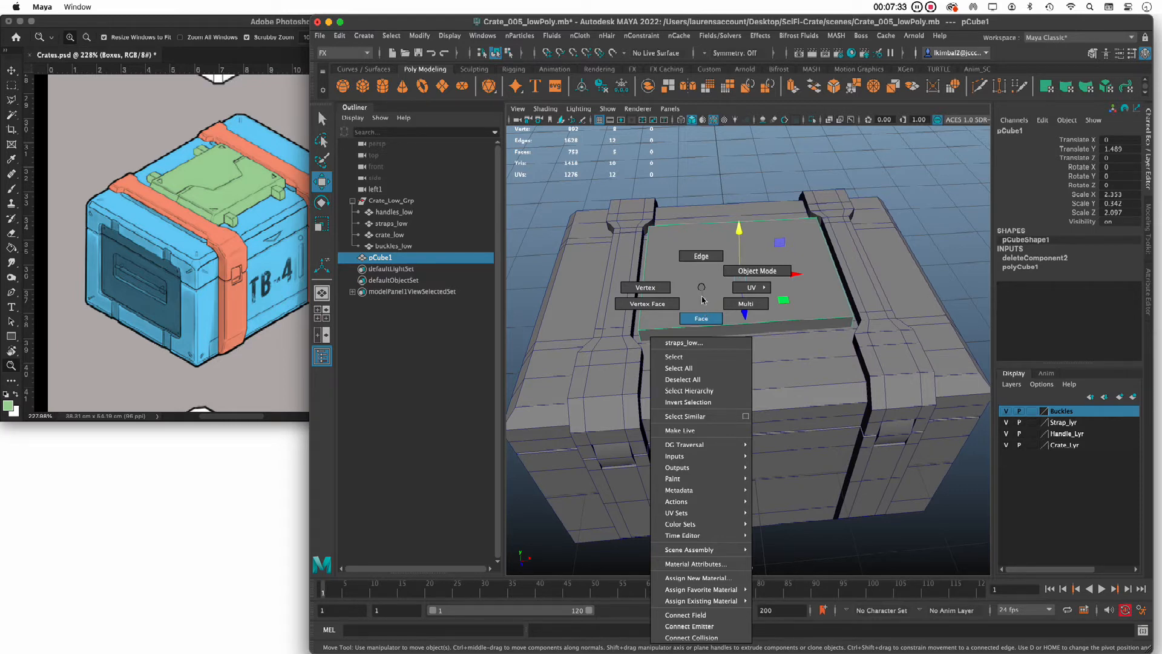
mouse_move(702, 300)
right_down()
mouse_move(702, 263)
mouse_move(706, 304)
right_up()
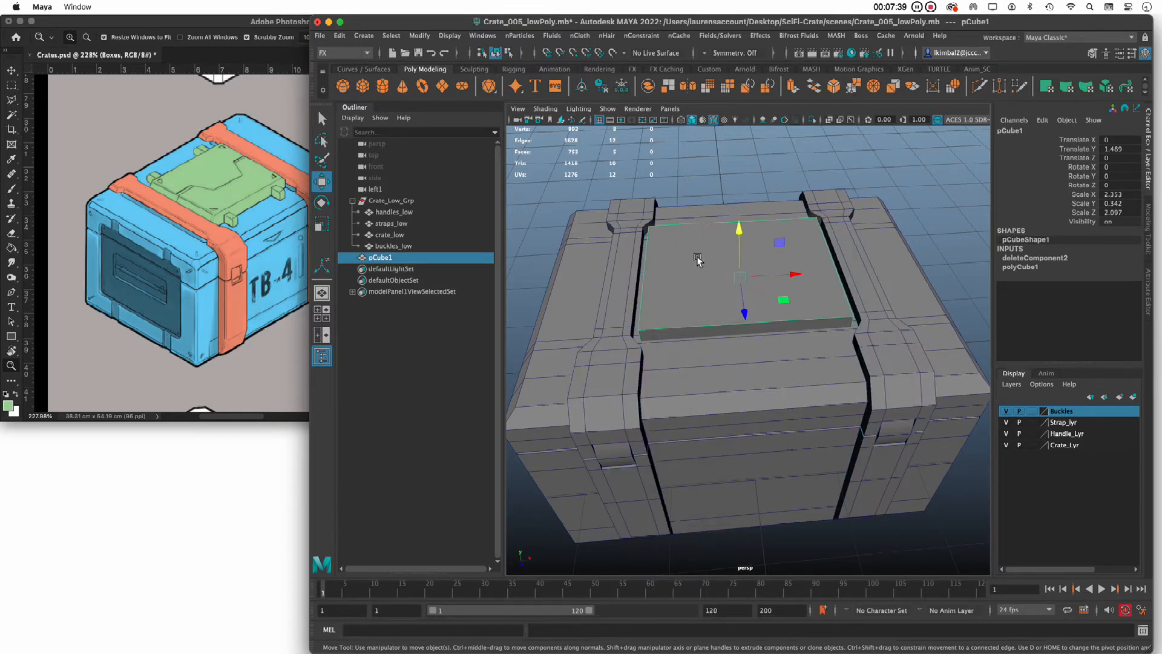
key(ctrl+1)
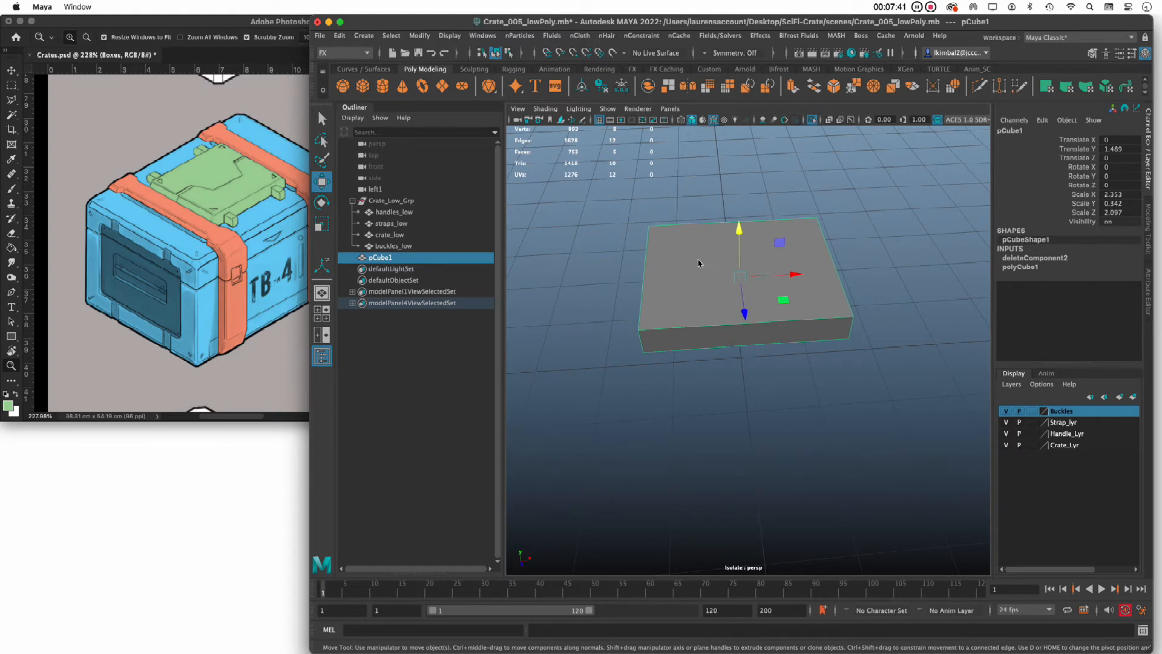
Step: Extrude the top face of pCube1, scale it slightly inward and raise it to about Y 1.695 for a bevelled rim
right_drag(699, 263, 701, 279)
click(696, 278)
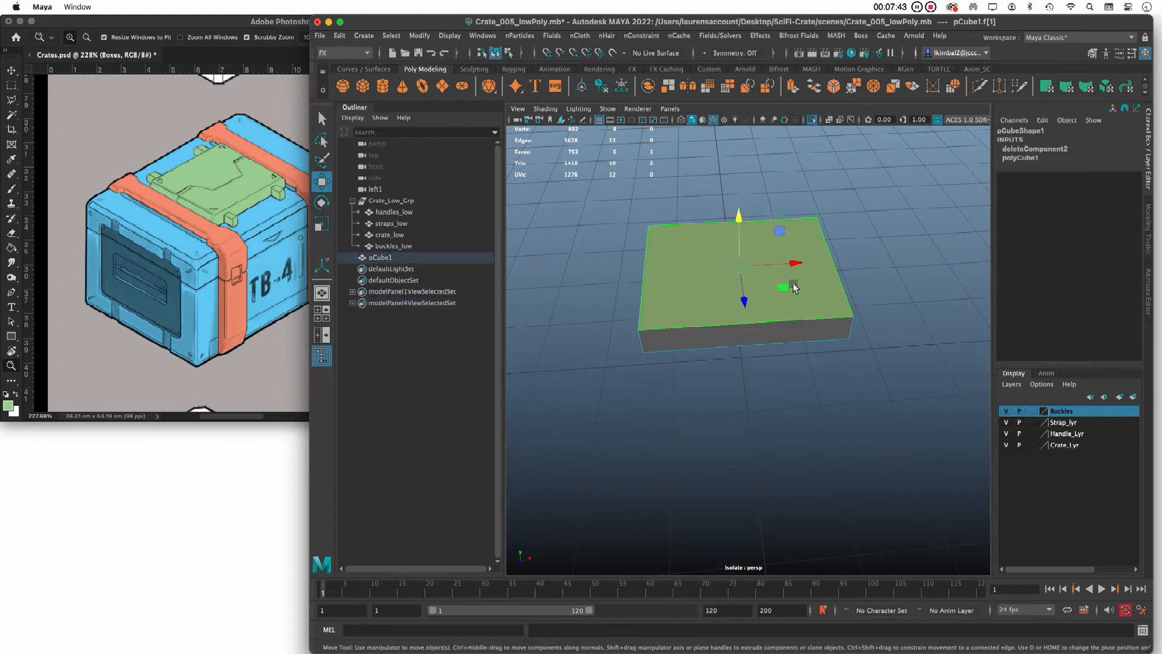
key(r)
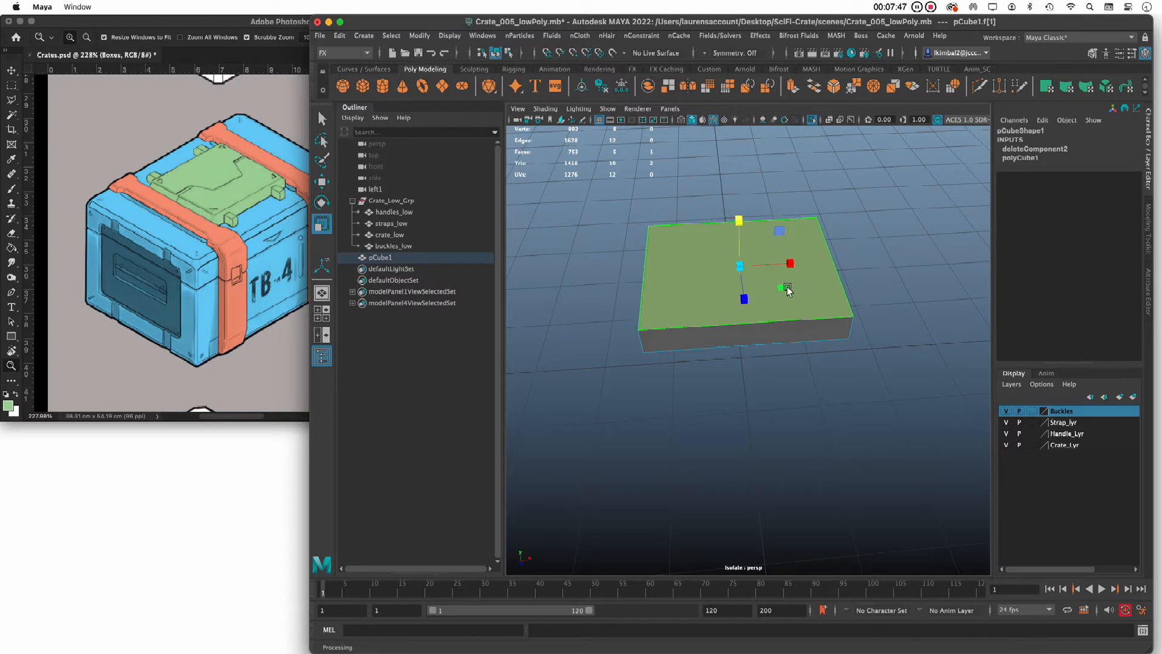
key(ctrl+e)
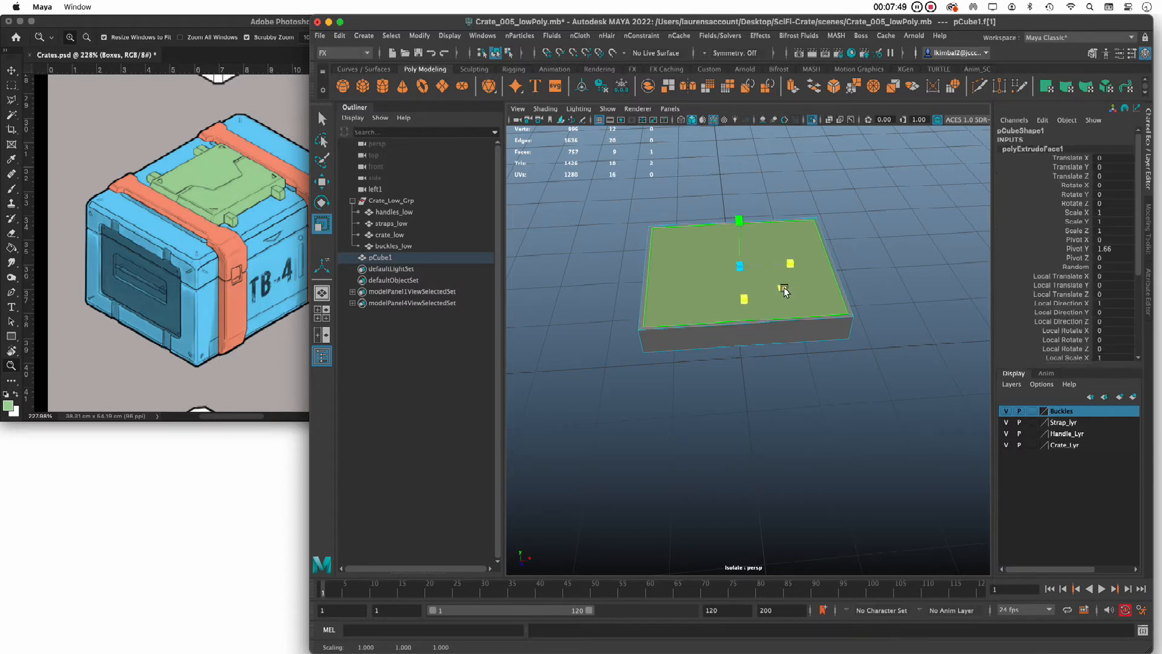
key(w)
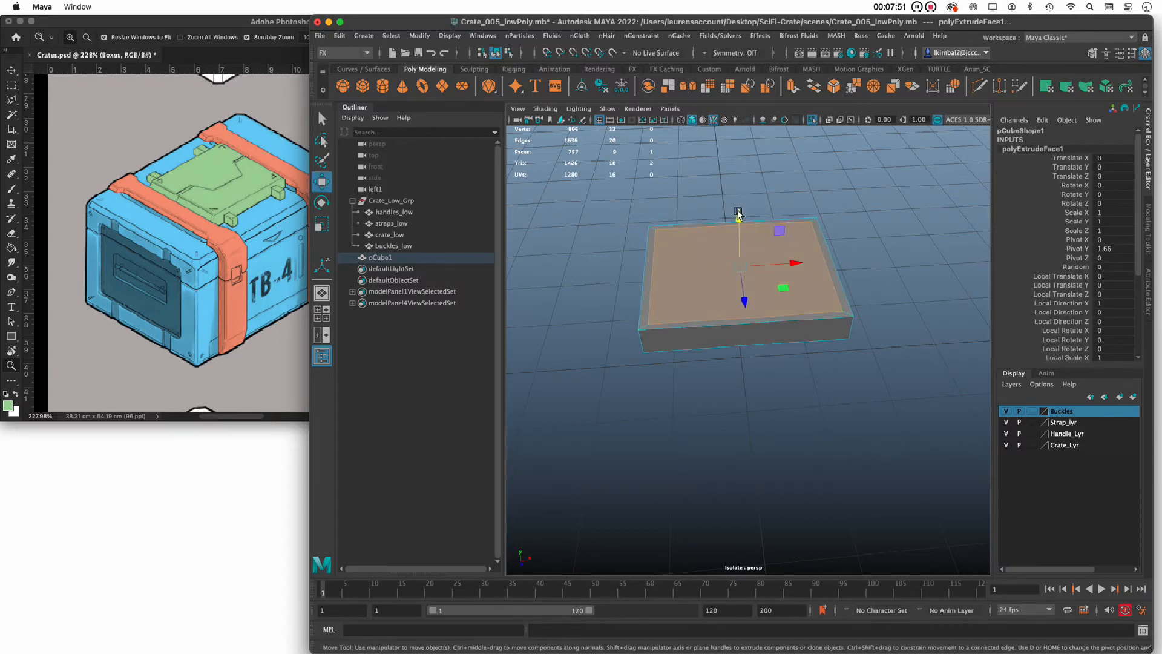
drag(738, 215, 738, 211)
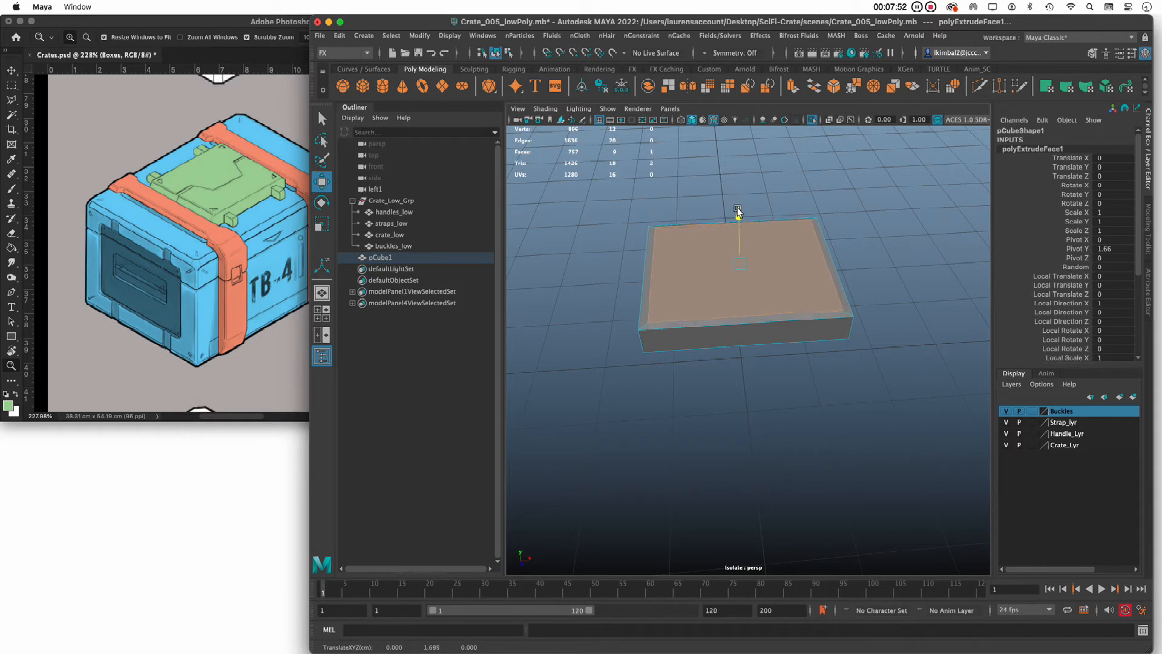
click(910, 249)
alt+drag(910, 249, 881, 235)
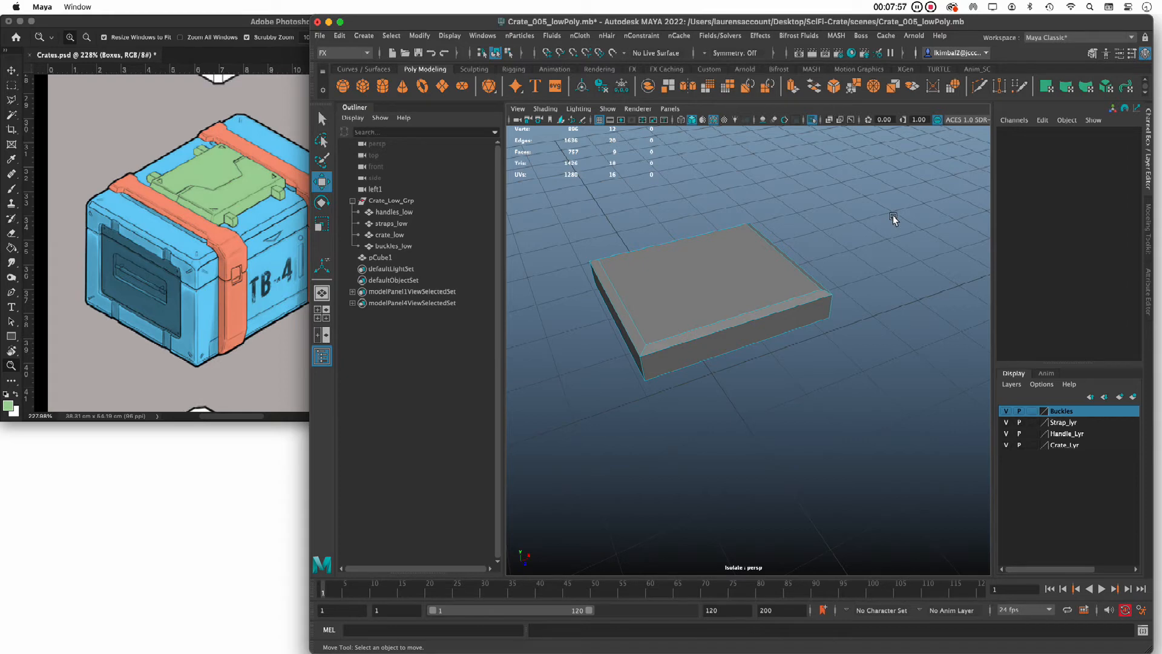
Step: Show the whole crate again, clear the top panel pCube1's construction history and freeze its transformations
key(ctrl+1)
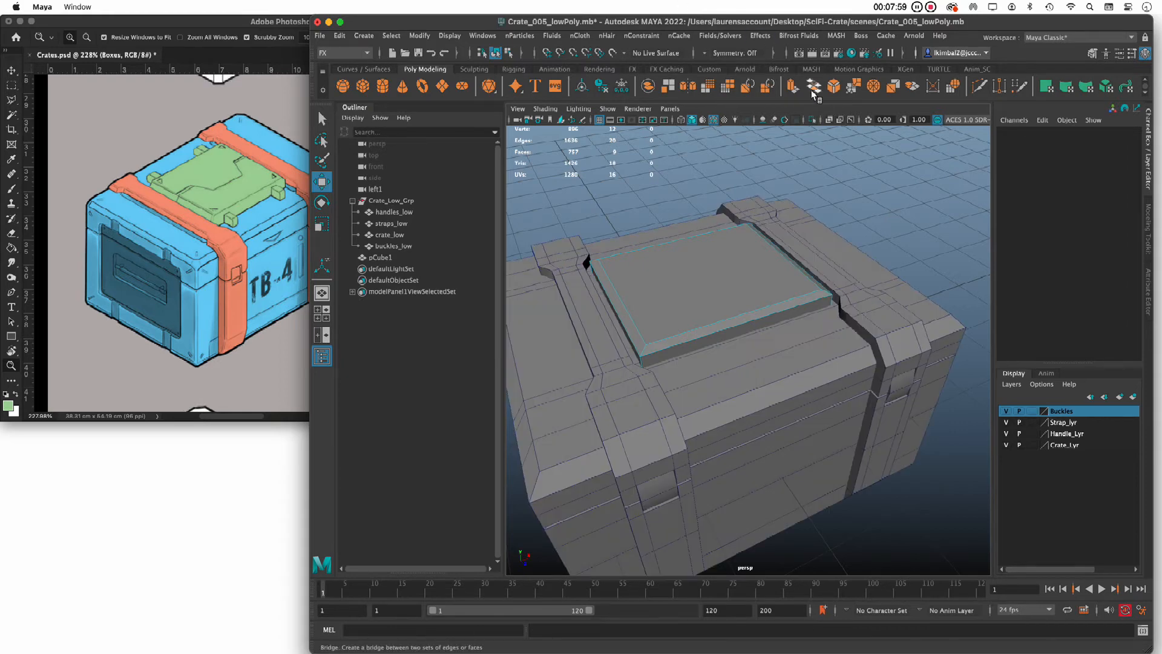
alt+drag(910, 209, 871, 194)
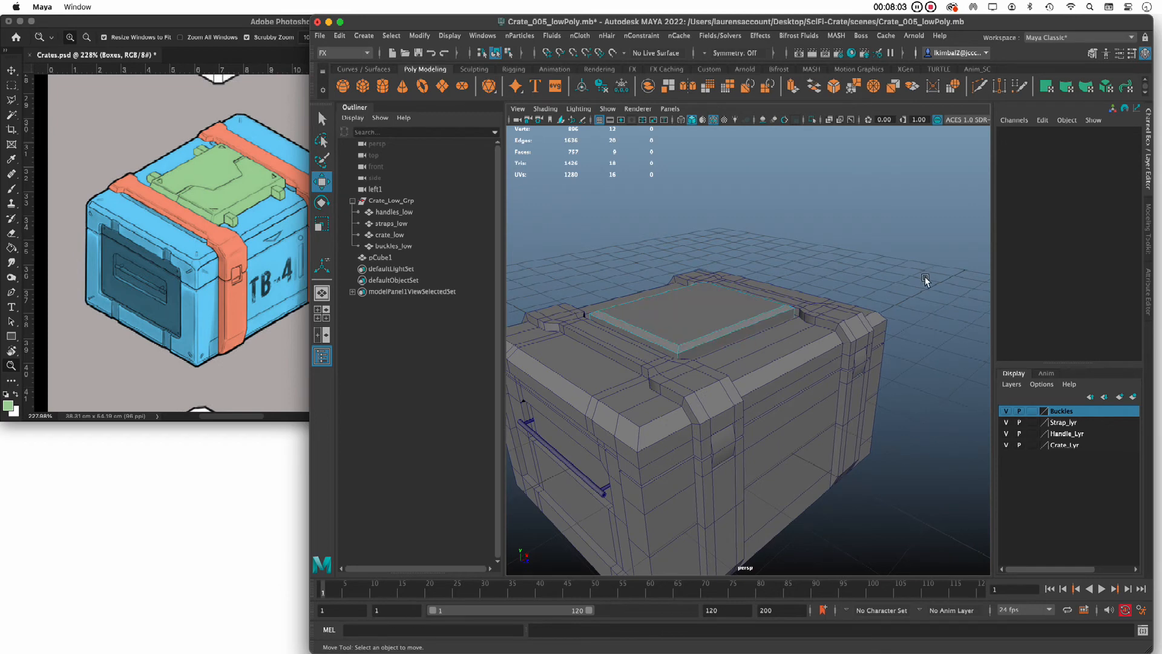
alt+drag(923, 280, 926, 276)
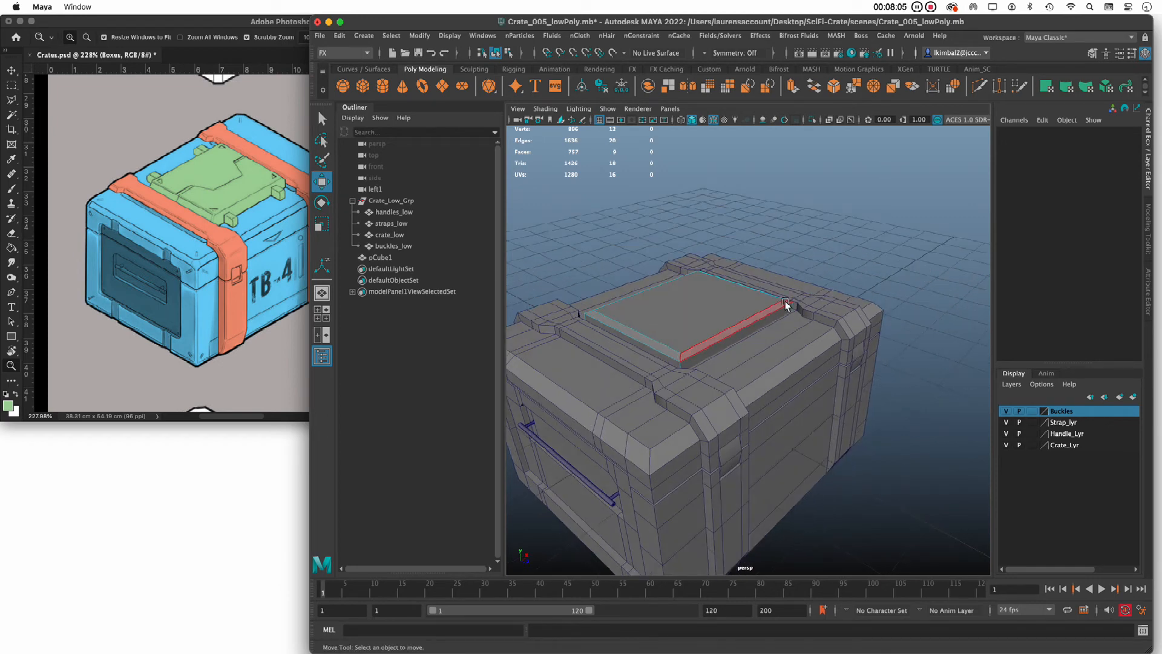
key(F8)
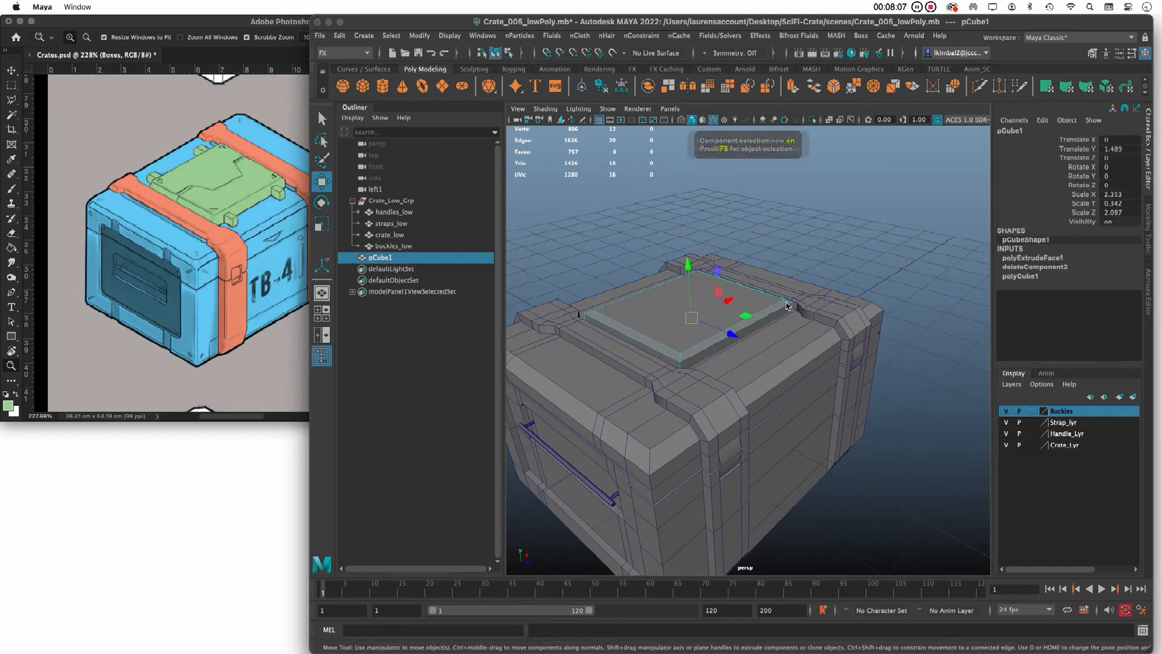
click(621, 87)
click(609, 89)
click(787, 253)
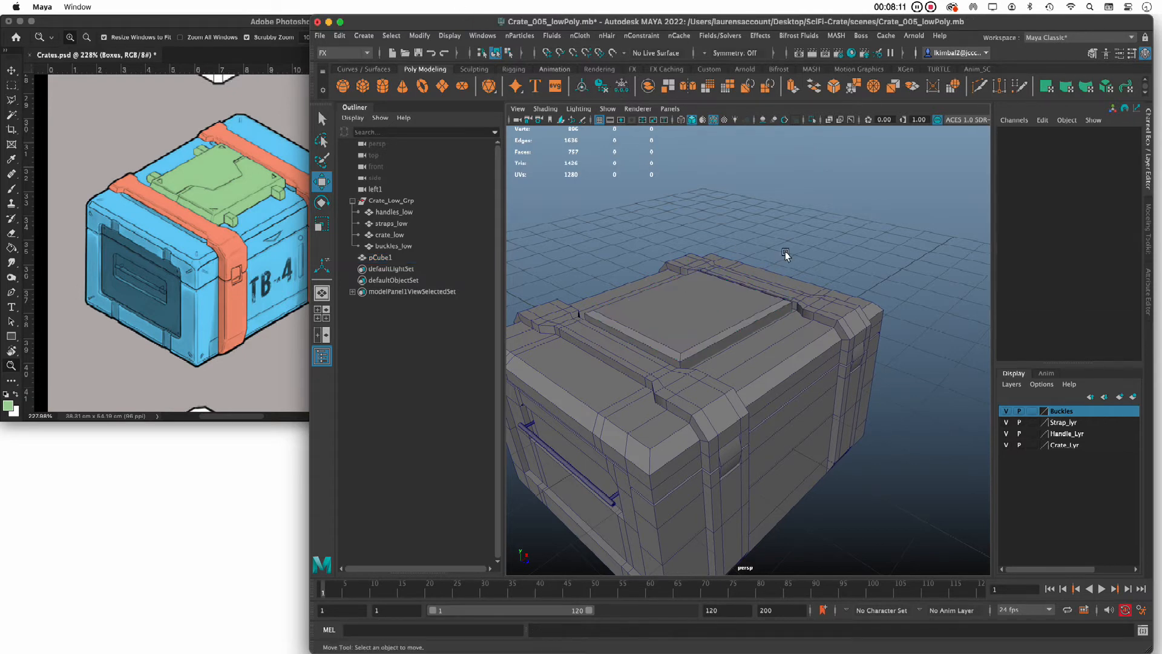
Step: Hide the Crate_Lyr, Handle_Lyr, Strap_lyr and Buckles layers so only the top panel pCube1 remains in view
alt+drag(835, 242, 842, 248)
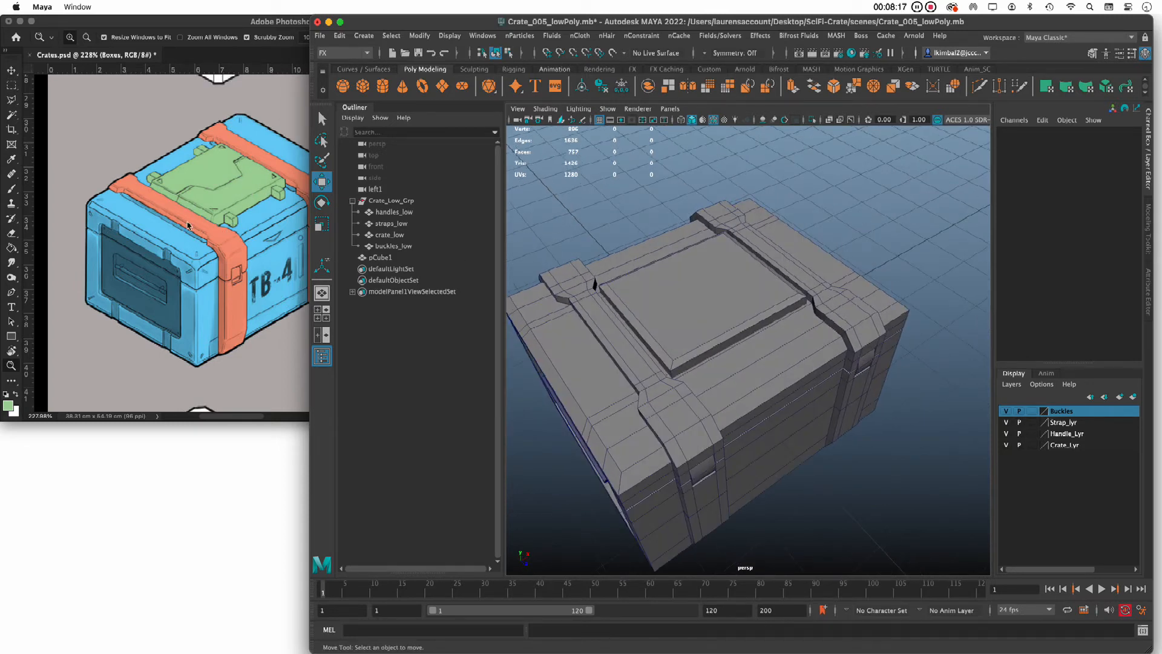
alt+drag(598, 224, 630, 189)
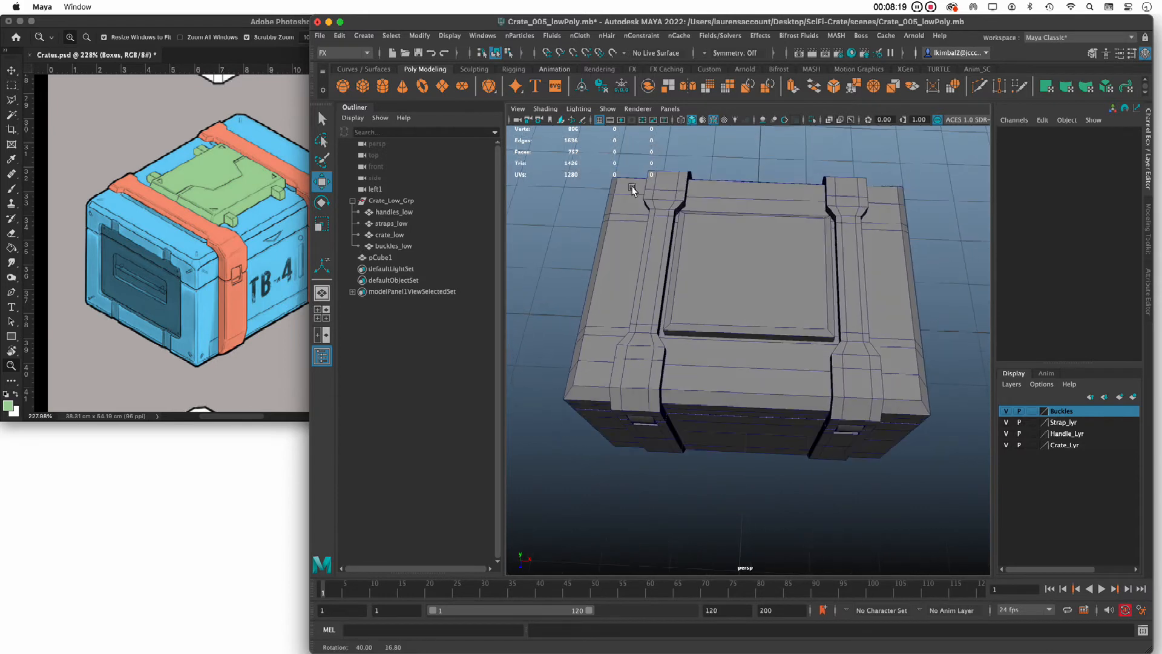
click(704, 242)
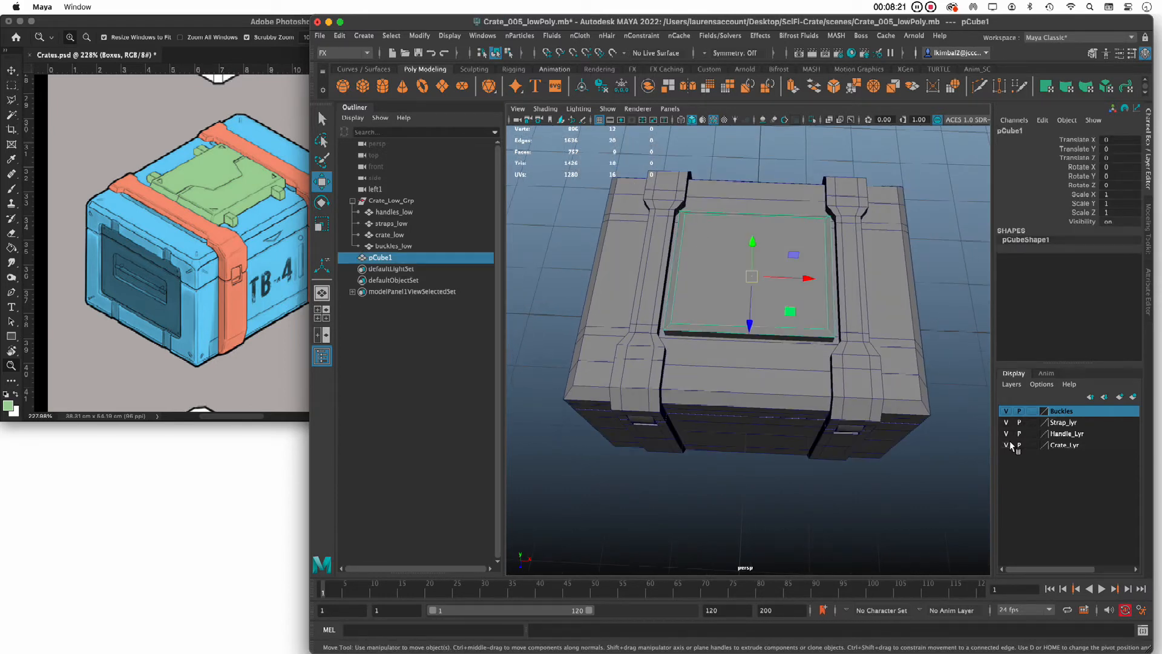
click(1006, 445)
click(1006, 434)
click(1006, 422)
click(1006, 411)
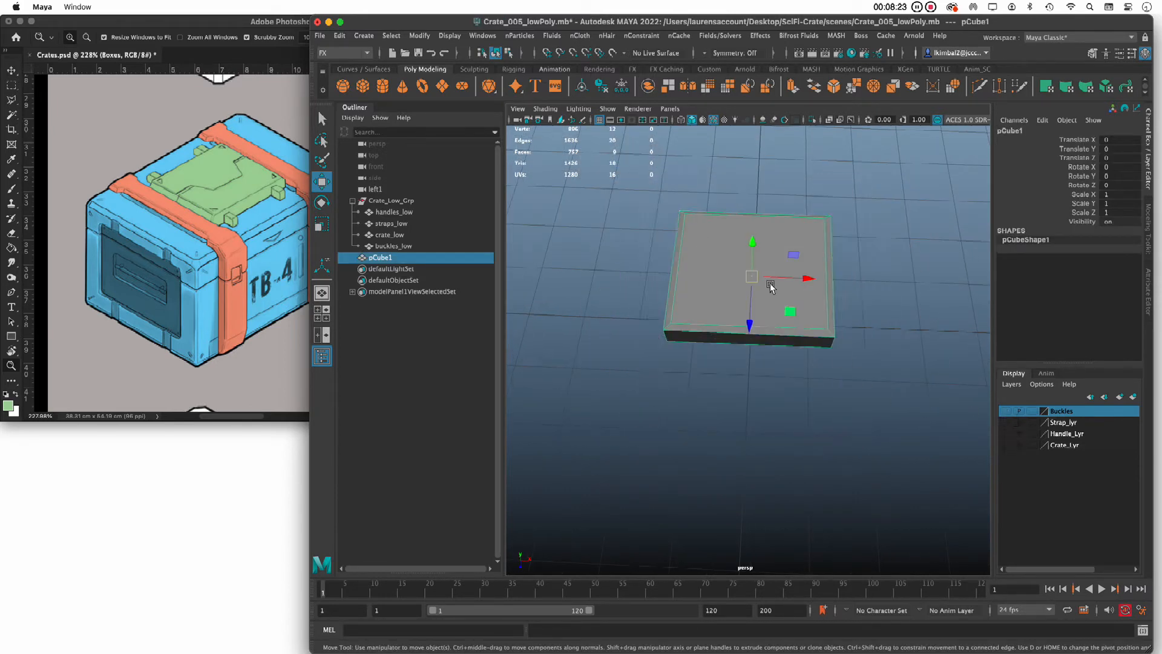
alt+drag(771, 286, 806, 145)
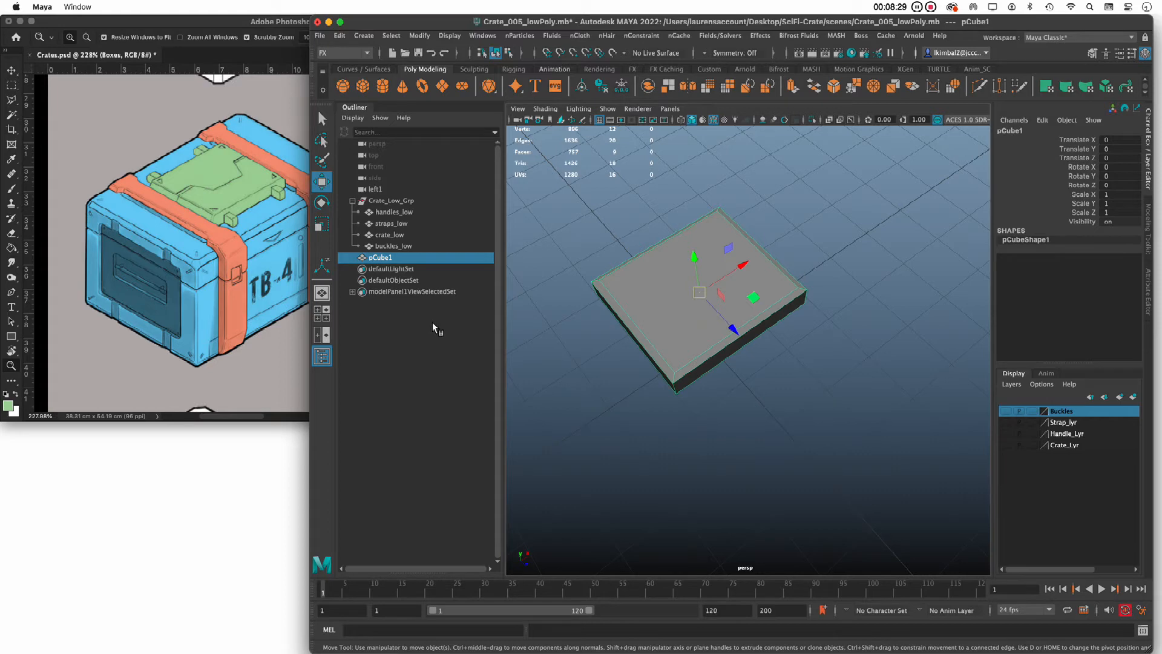
shift+right_click(634, 289)
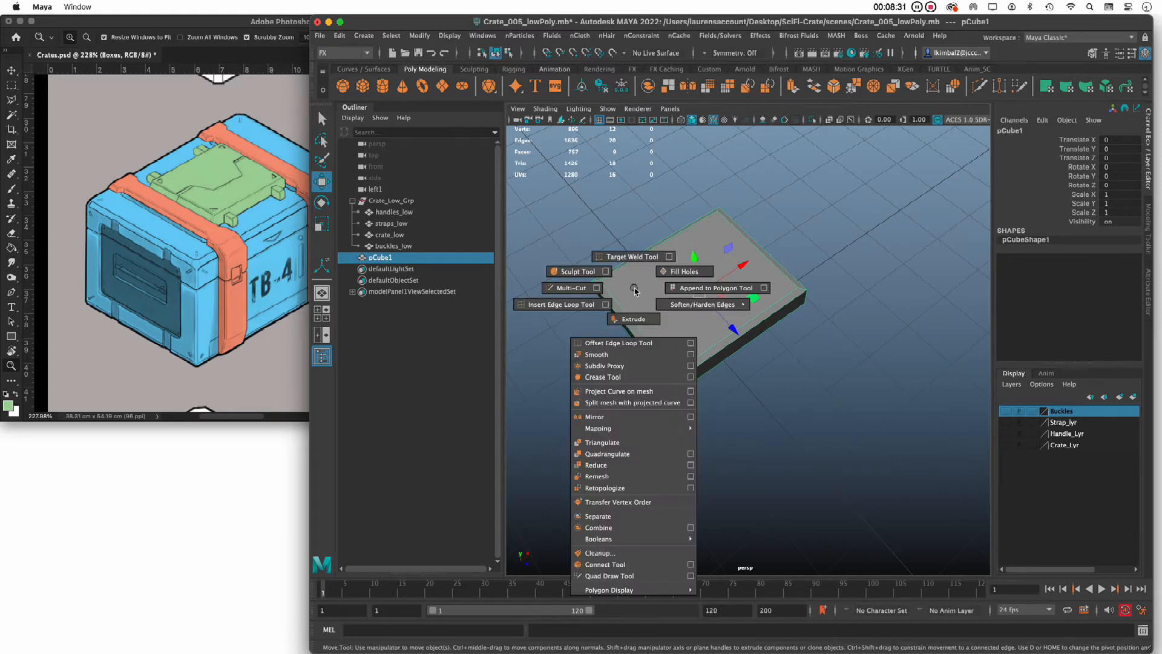
click(548, 304)
click(641, 332)
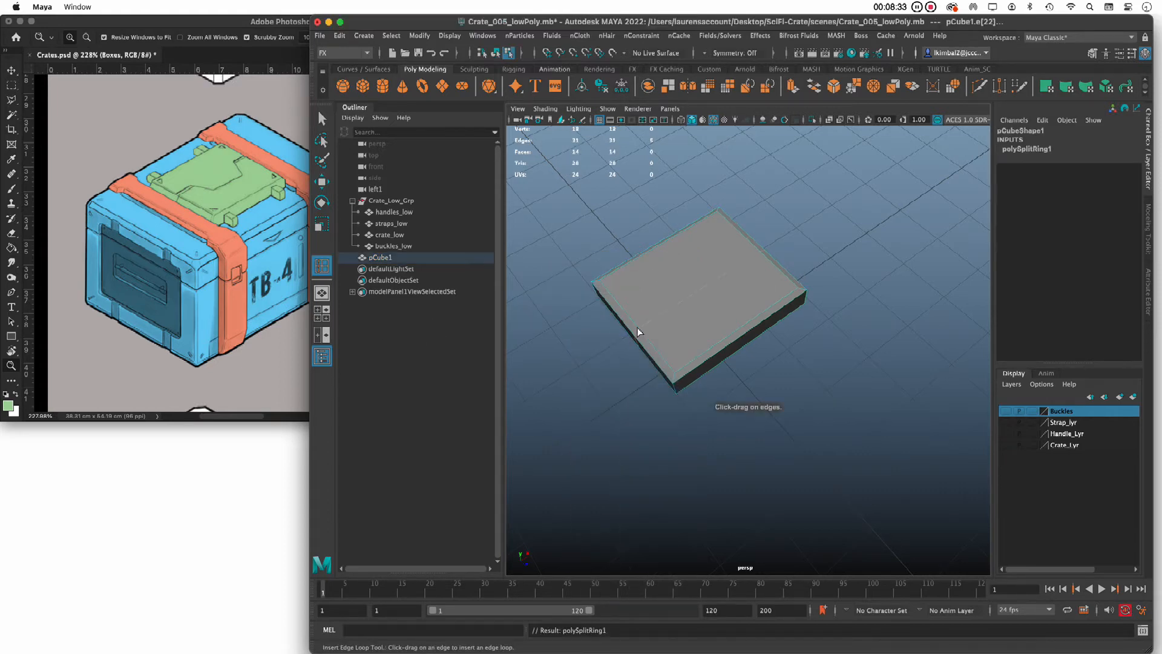
alt+drag(867, 350, 685, 327)
key(z)
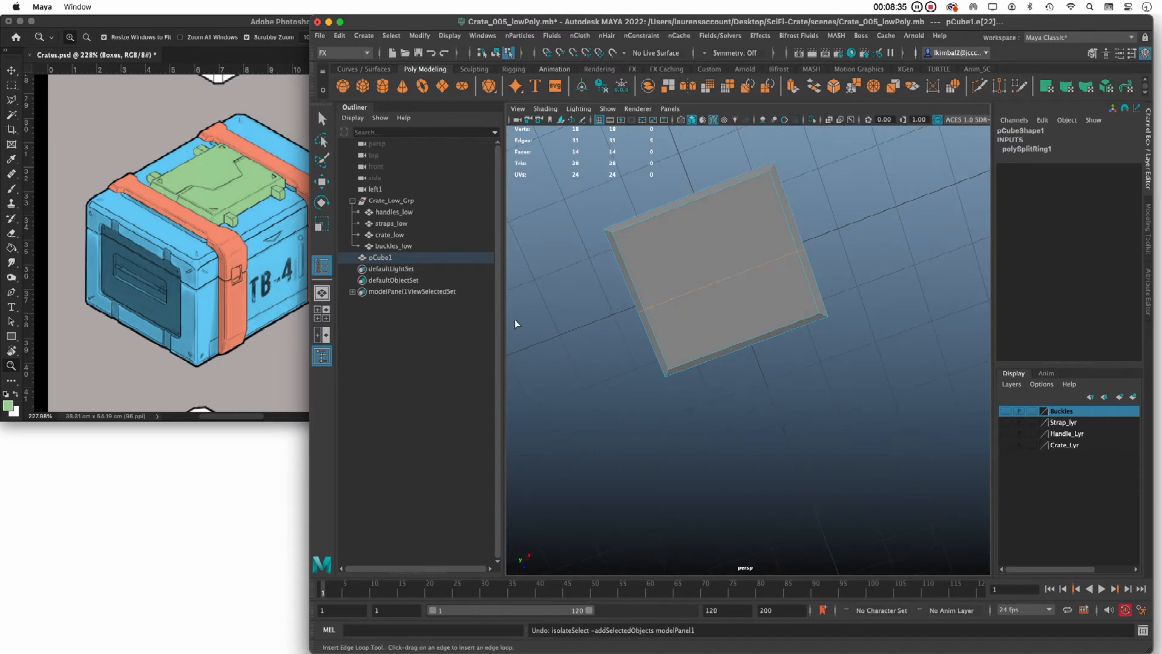
key(z)
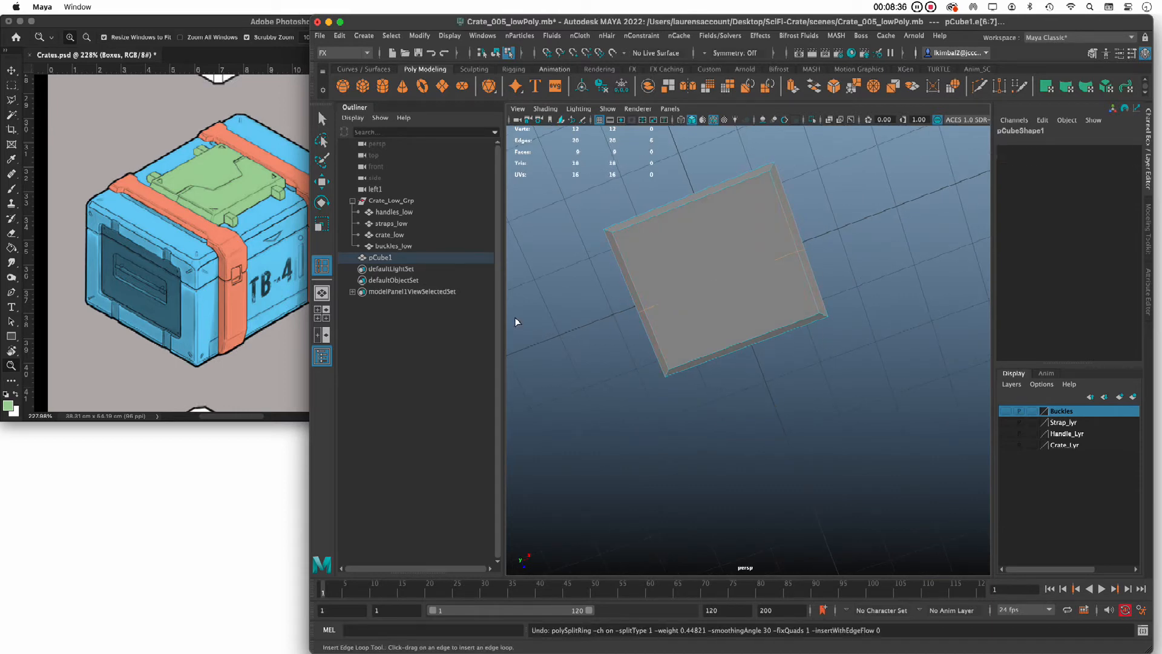
Step: Configure Insert Edge Loop for multiple edge loops with a count of 1, and add a centred lengthwise loop across the top panel
double_click(323, 266)
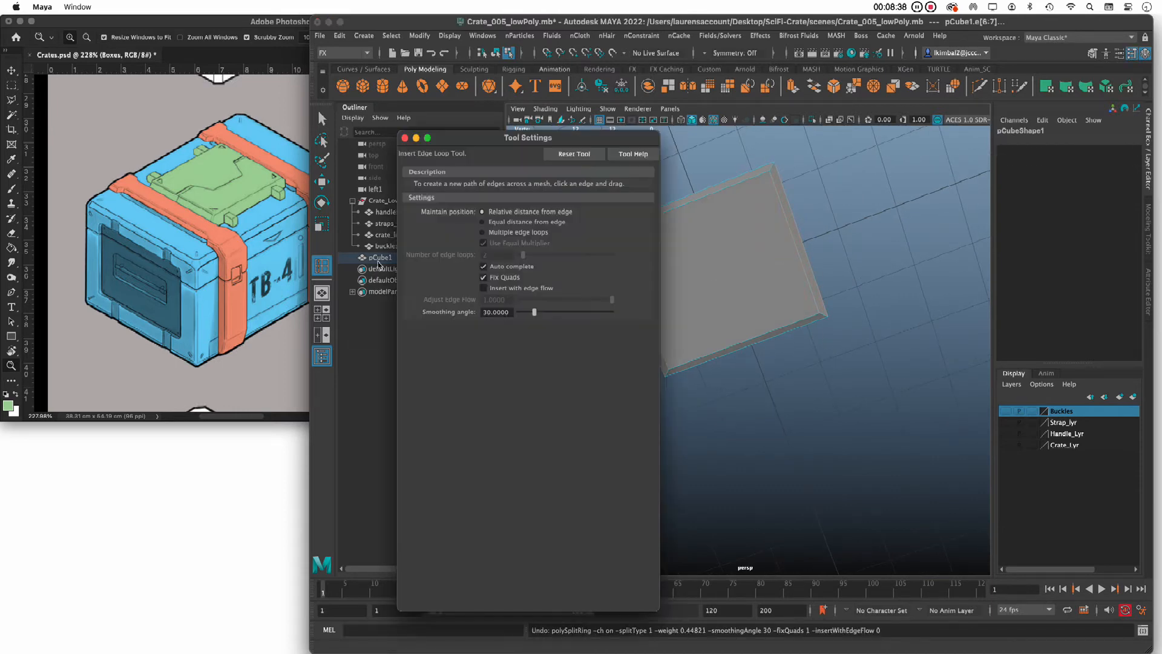
click(503, 232)
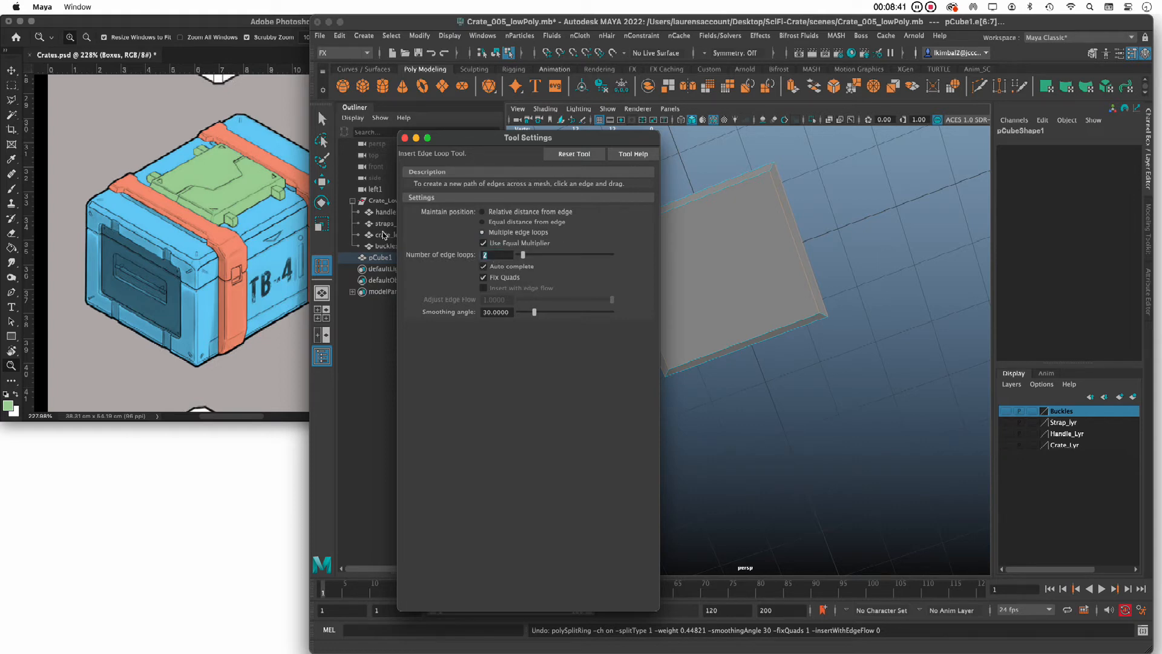
click(405, 139)
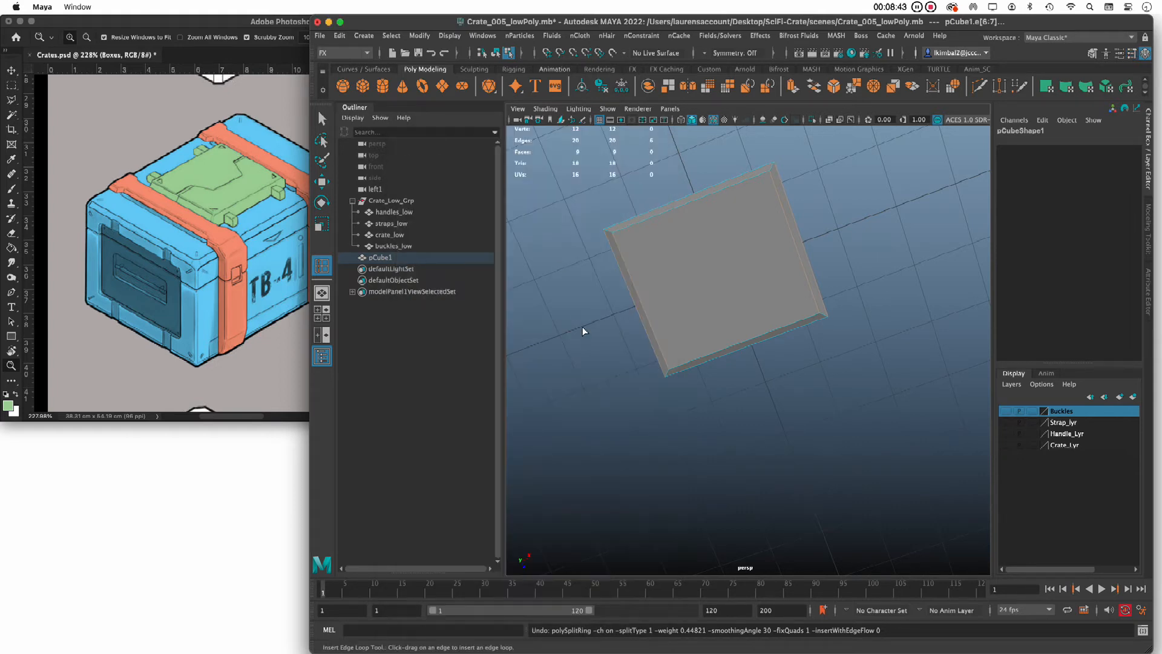
click(642, 311)
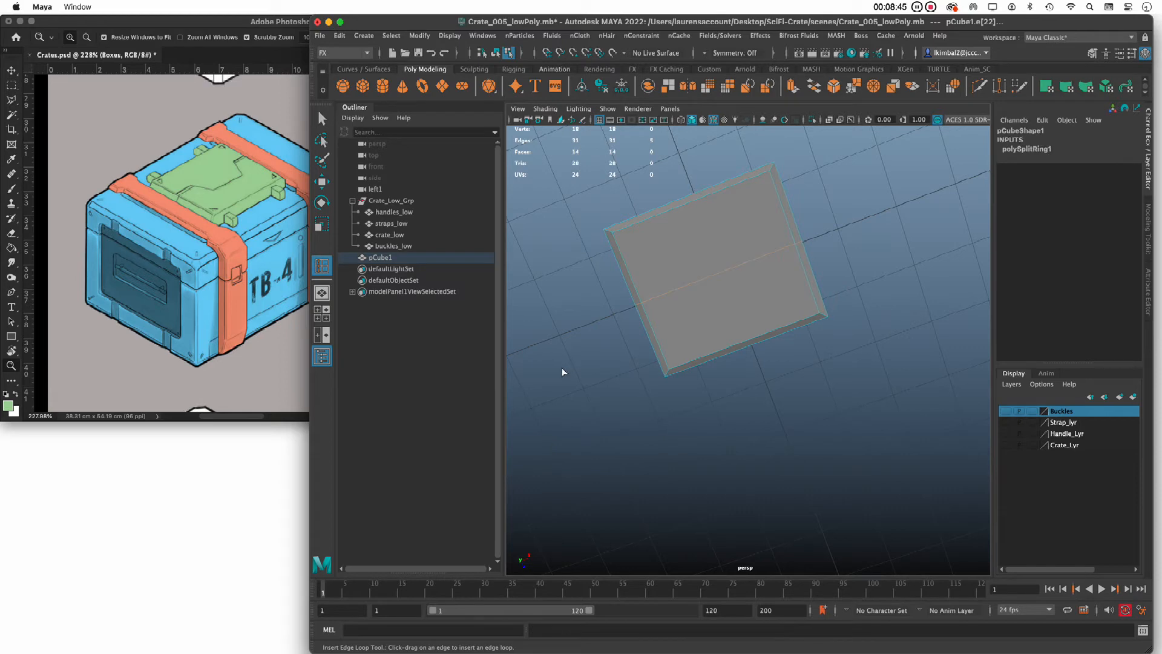
alt+drag(561, 358, 566, 357)
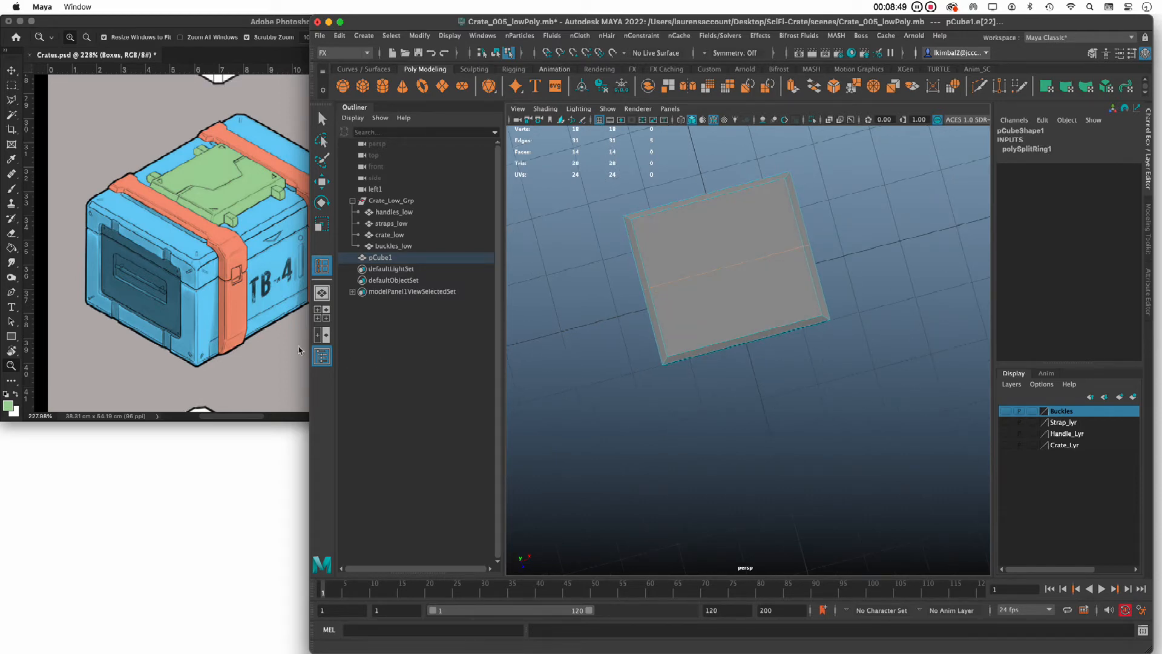
Step: Insert four evenly spaced edge loops across the top panel, perpendicular to its centre loop
double_click(323, 267)
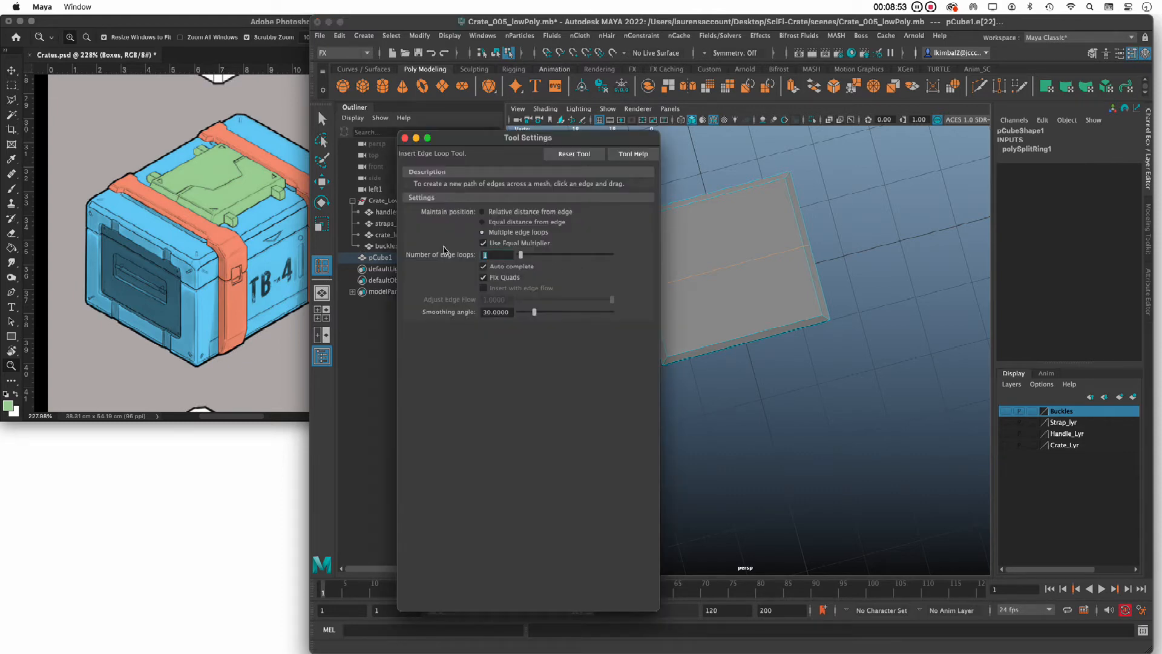
click(405, 138)
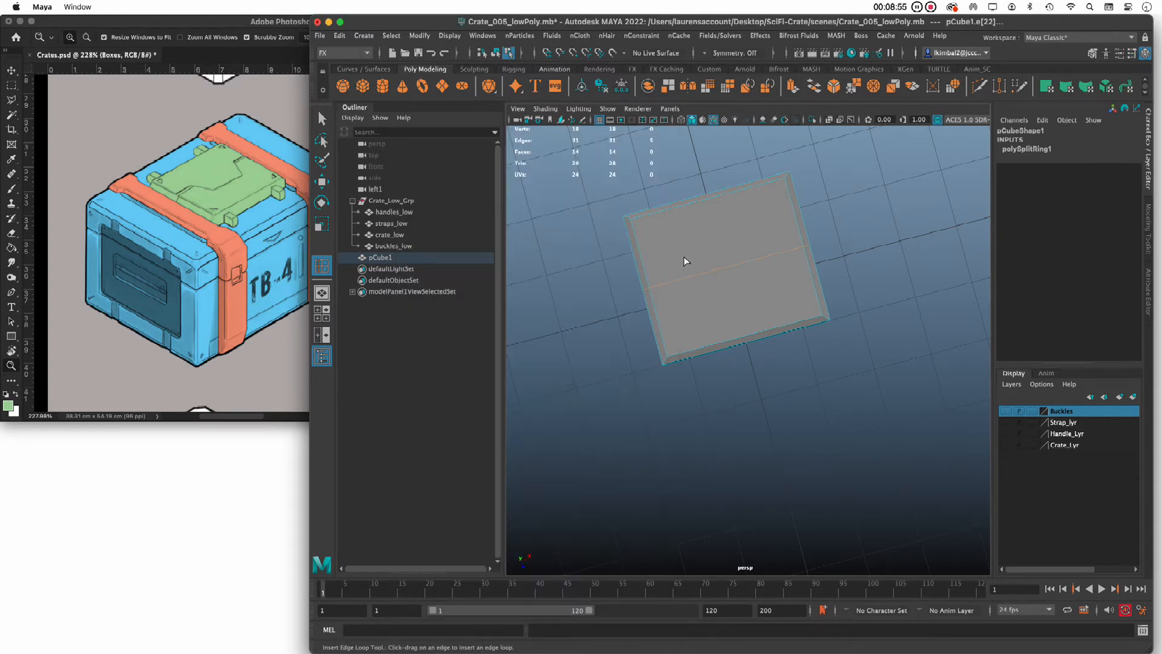
click(693, 277)
alt+drag(869, 260, 886, 276)
key(q)
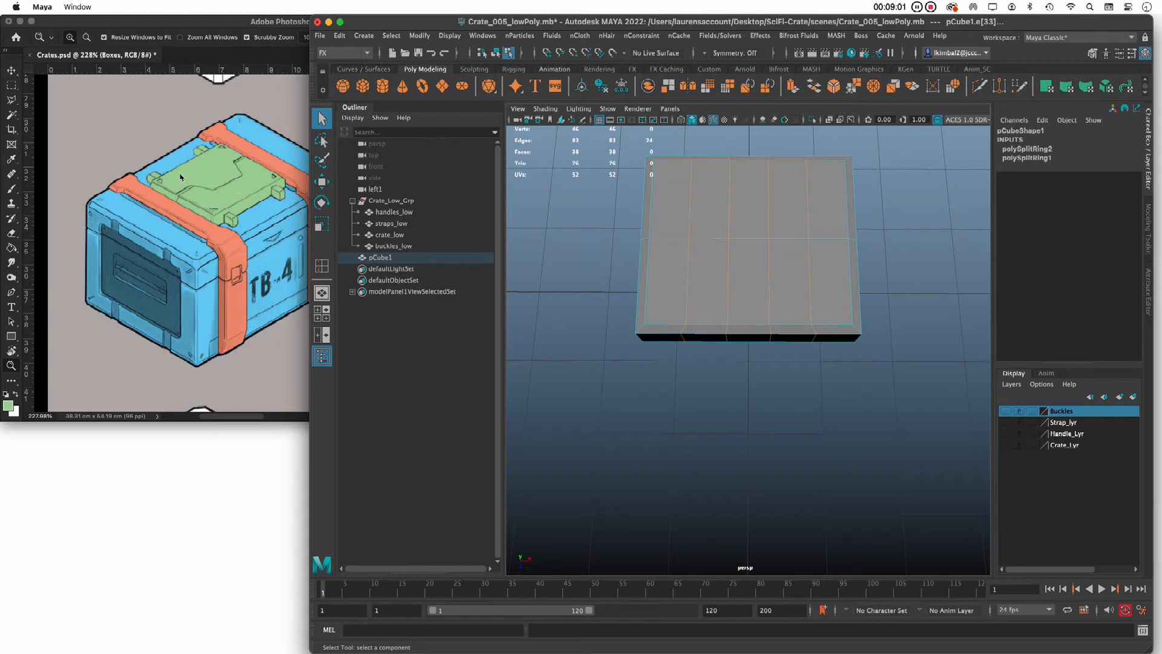
Step: Select the two inner crosswise edge loops of the panel and spread them apart by scaling about 1.186 in X
double_click(733, 261)
shift+double_click(726, 222)
alt+drag(873, 248, 902, 233)
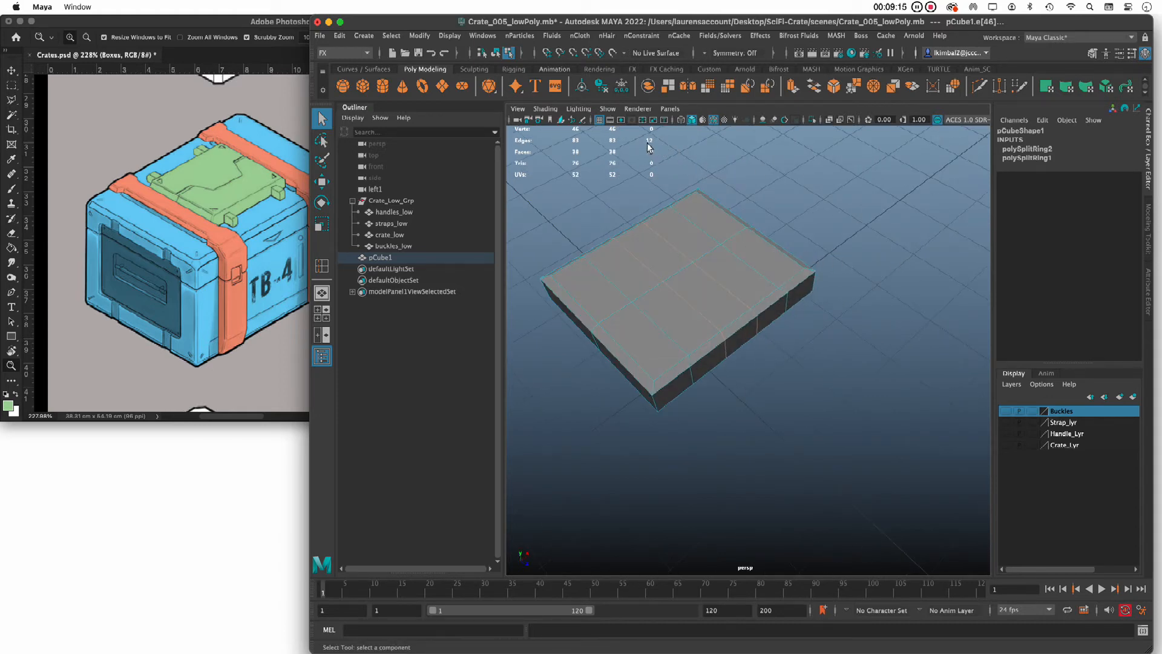
key(4)
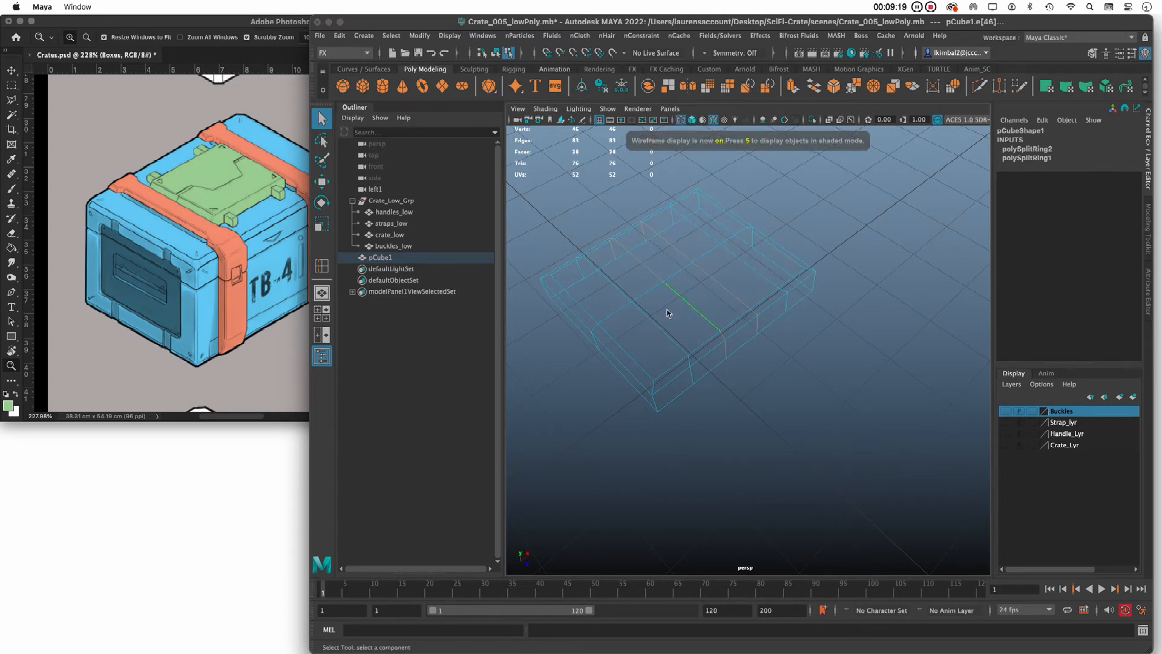
key(5)
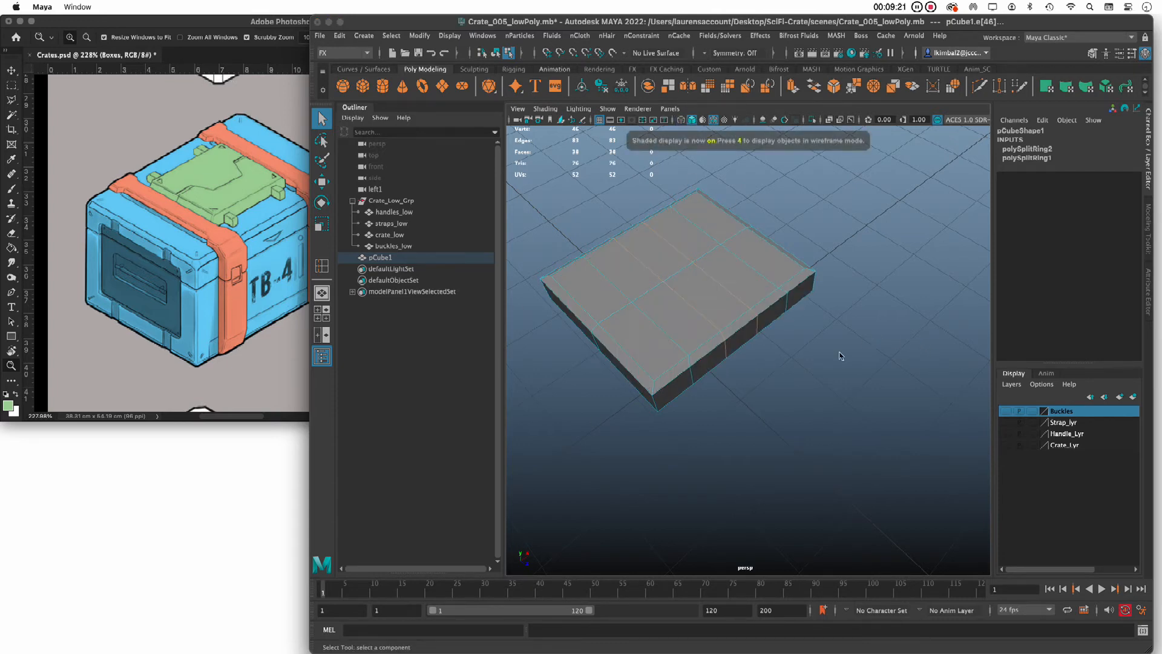
mouse_move(840, 354)
alt+mouse_down()
mouse_move(823, 376)
mouse_move(813, 362)
alt+mouse_up()
key(e)
key(r)
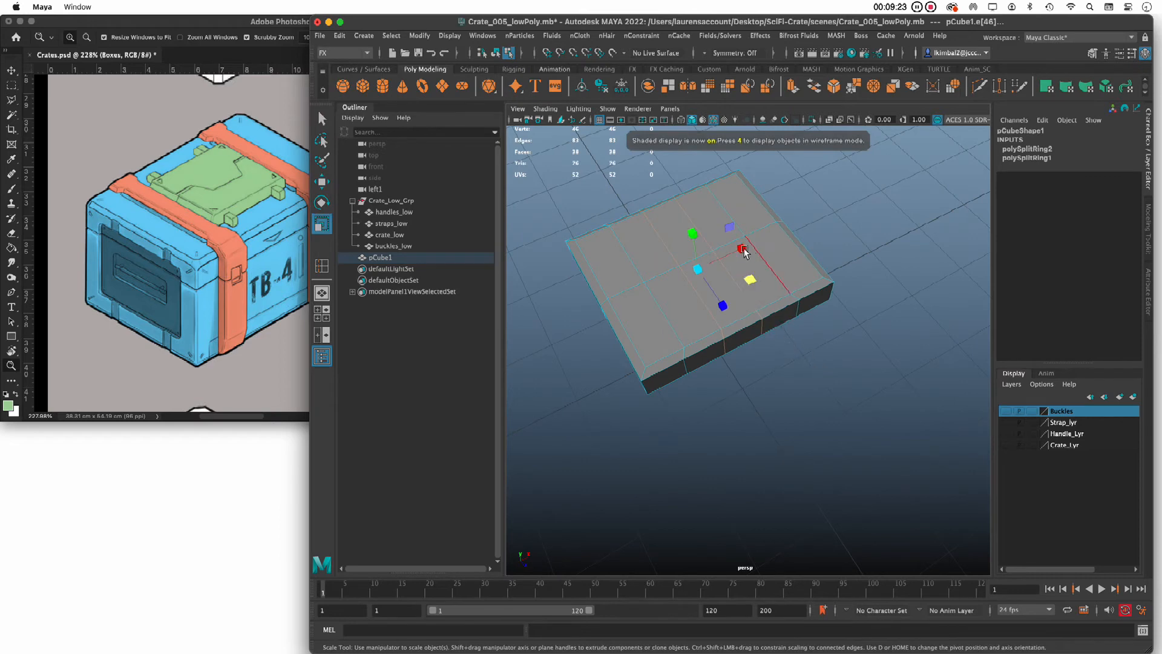
drag(741, 249, 759, 243)
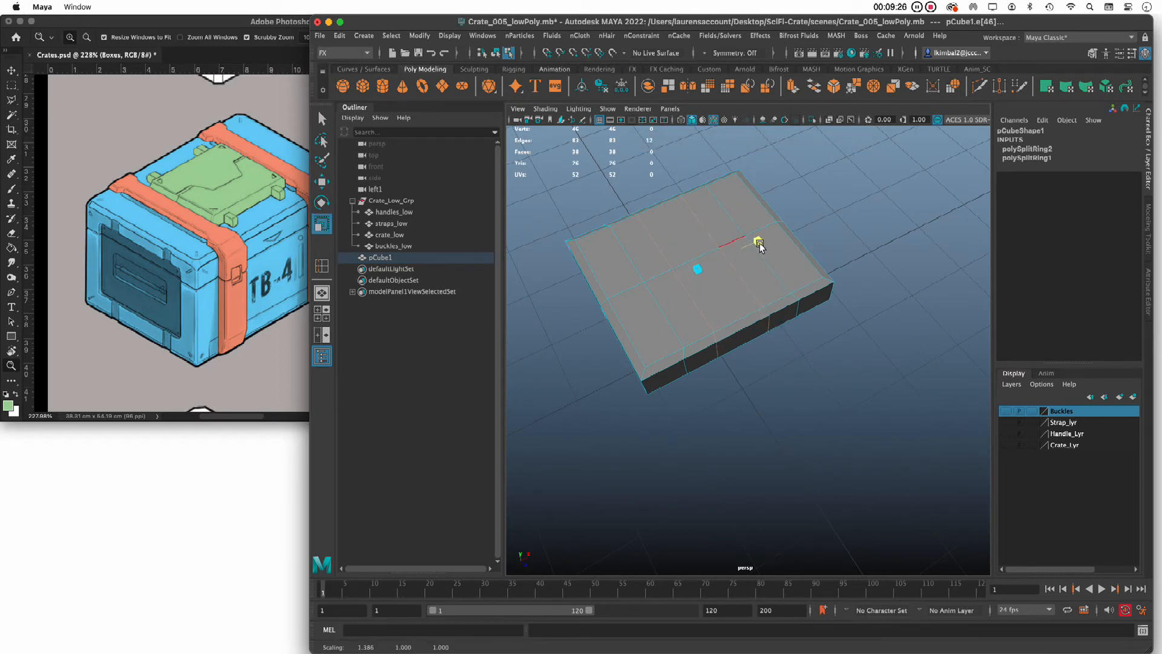
Step: Move the middle segment of the panel's centre loop along Z to about 0.298 to start the angled outline
click(827, 213)
click(685, 265)
key(w)
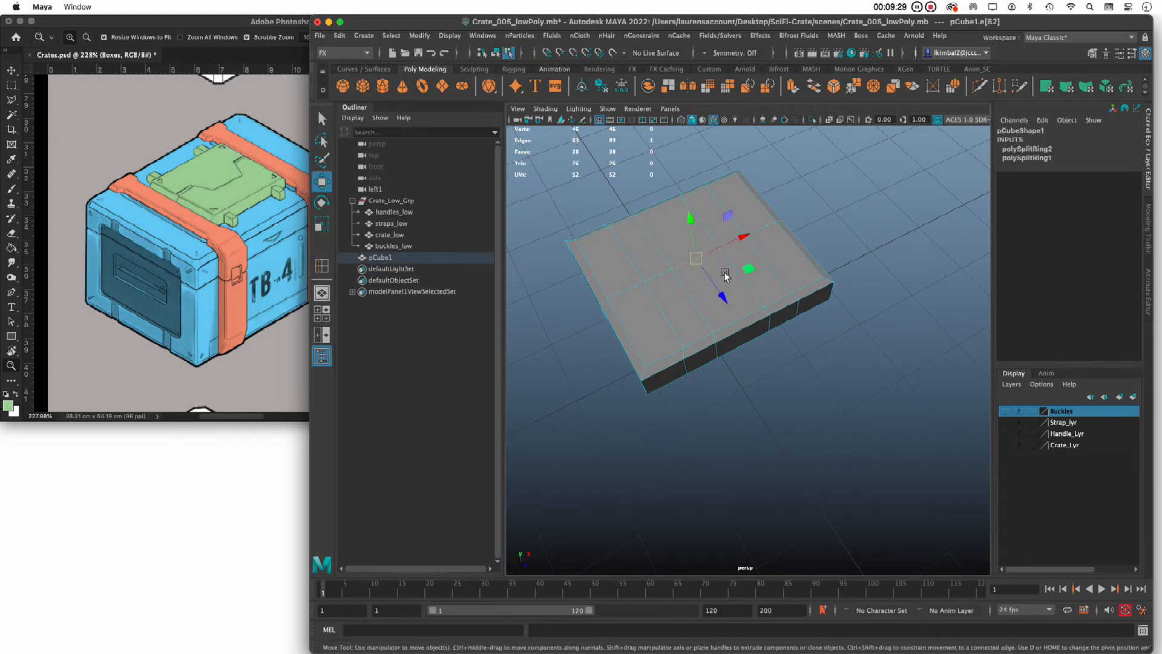
drag(721, 294, 736, 313)
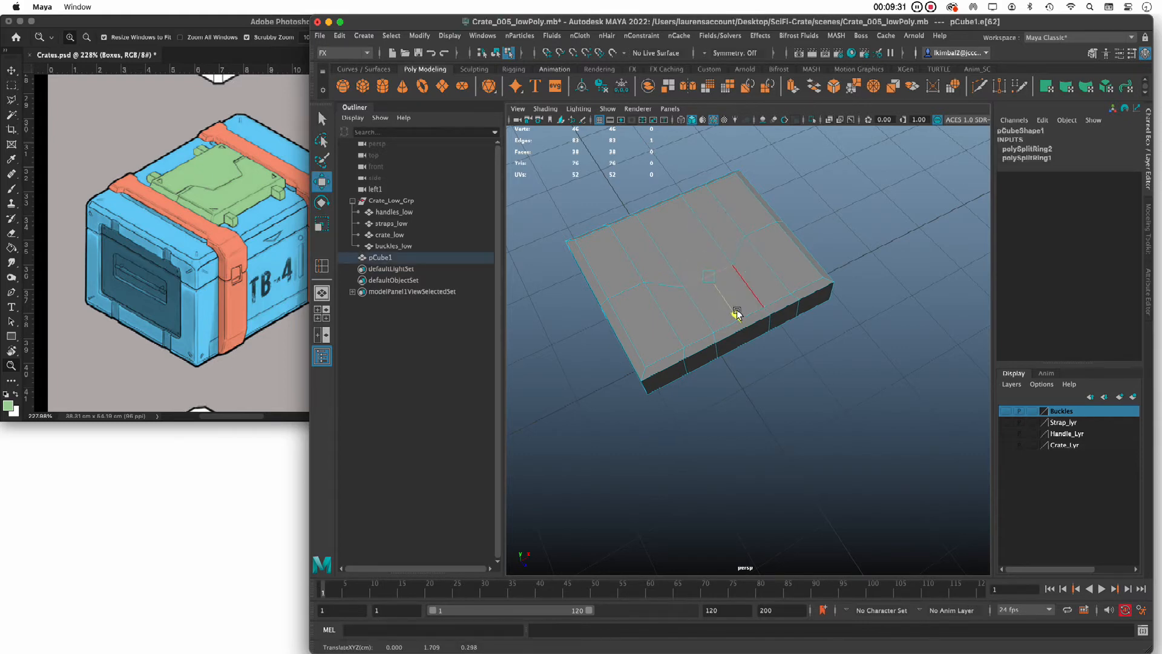
Step: Move the middle segment of the panel's centre loop further along Z to about 0.322
alt+drag(821, 397, 843, 383)
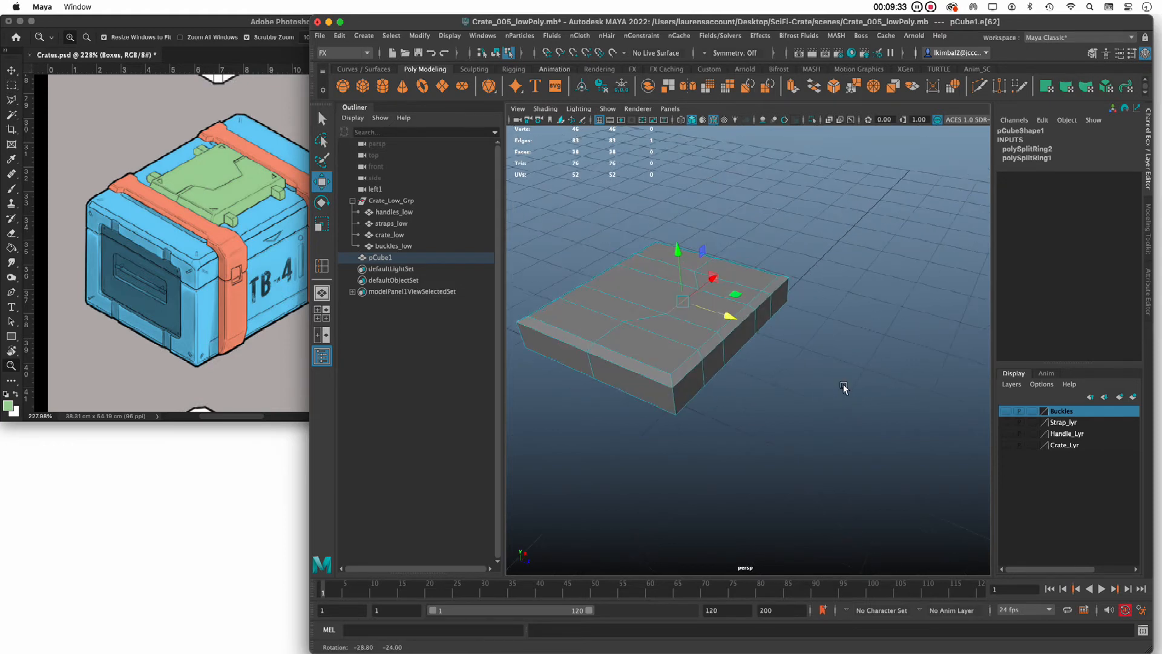
click(844, 384)
alt+drag(818, 258, 839, 302)
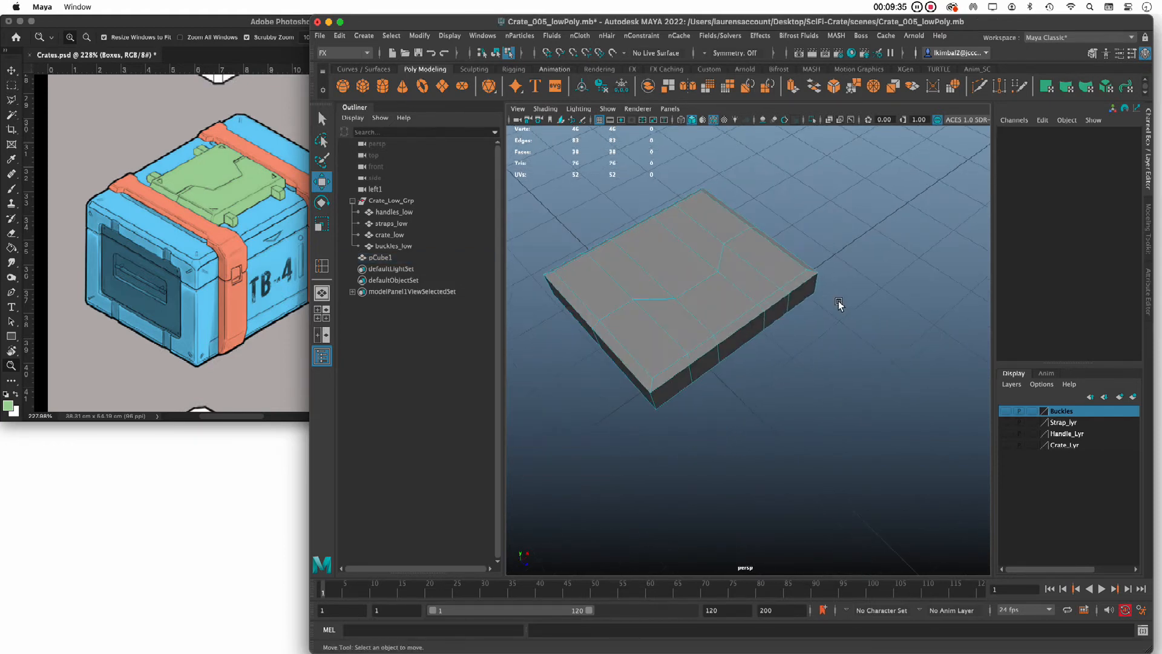
click(734, 313)
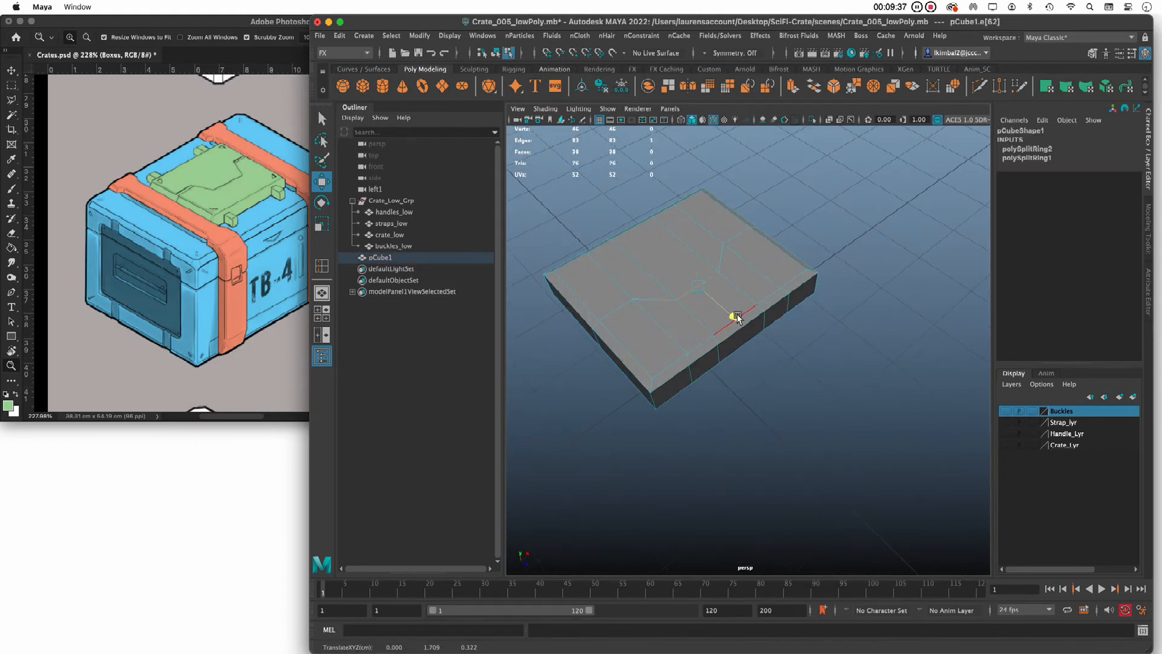
click(830, 303)
Step: Insert an edge loop close alongside the angled centre loop, using Insert Edge Loop with relative distance from edge
alt+drag(830, 303, 591, 243)
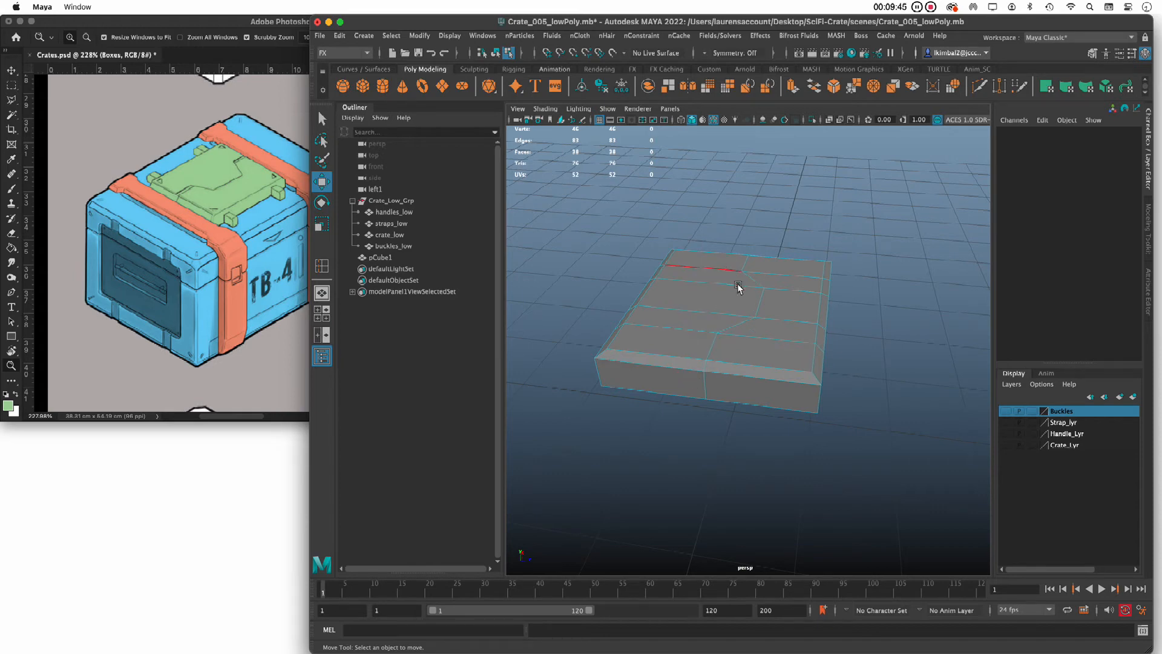
alt+drag(684, 388, 710, 394)
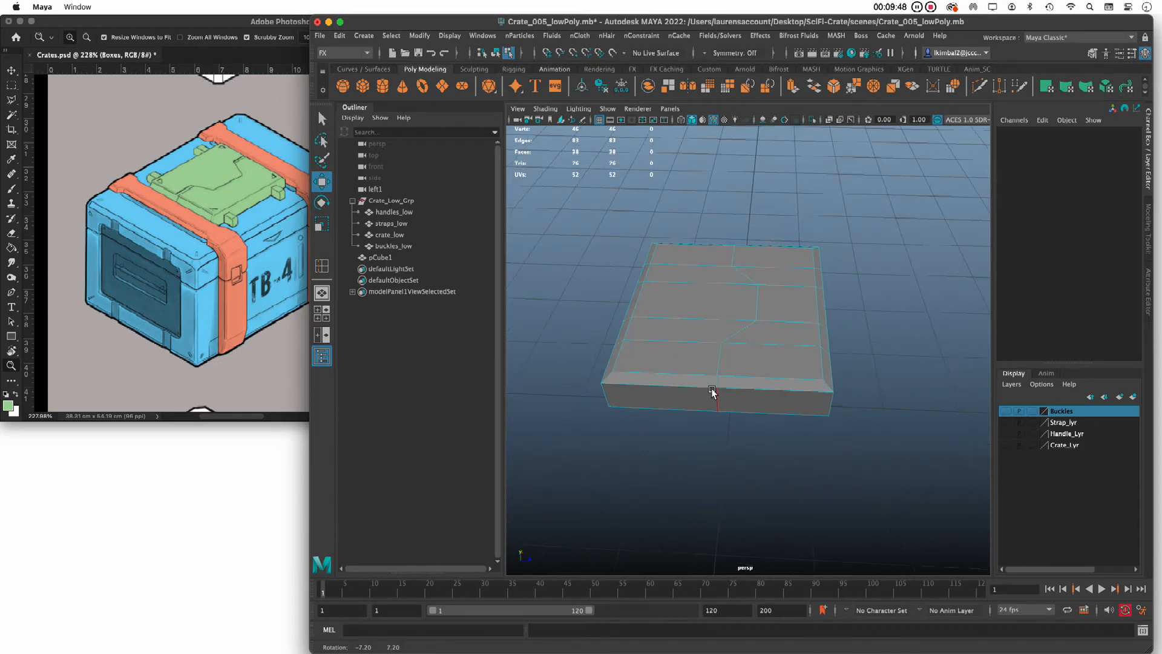
click(321, 266)
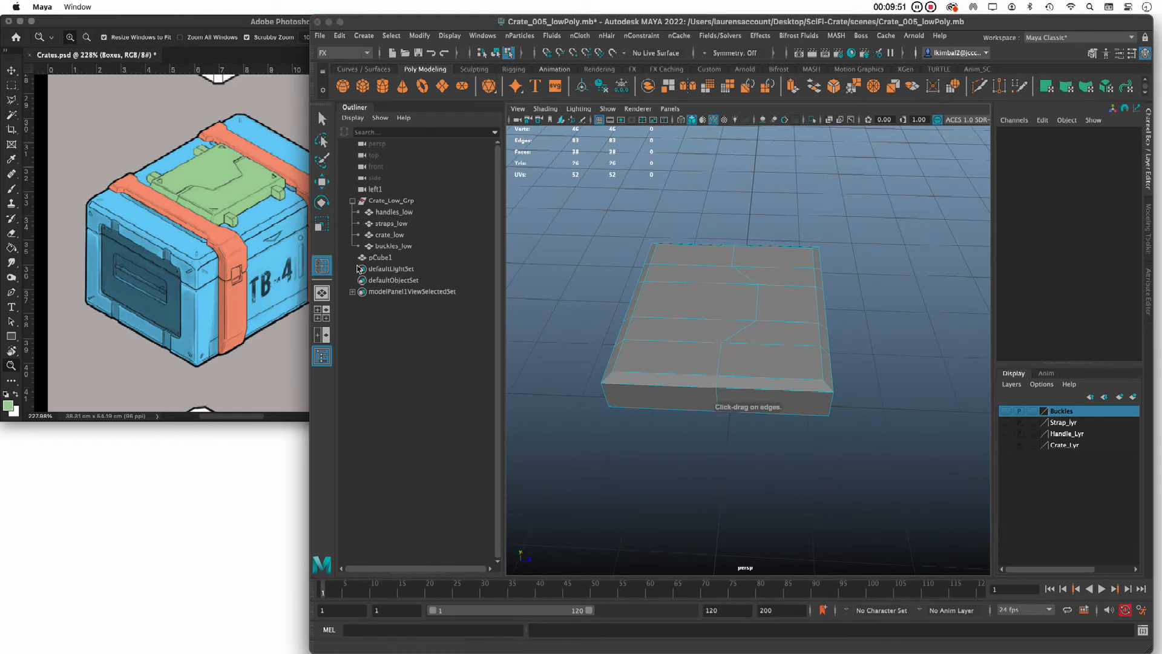
double_click(322, 266)
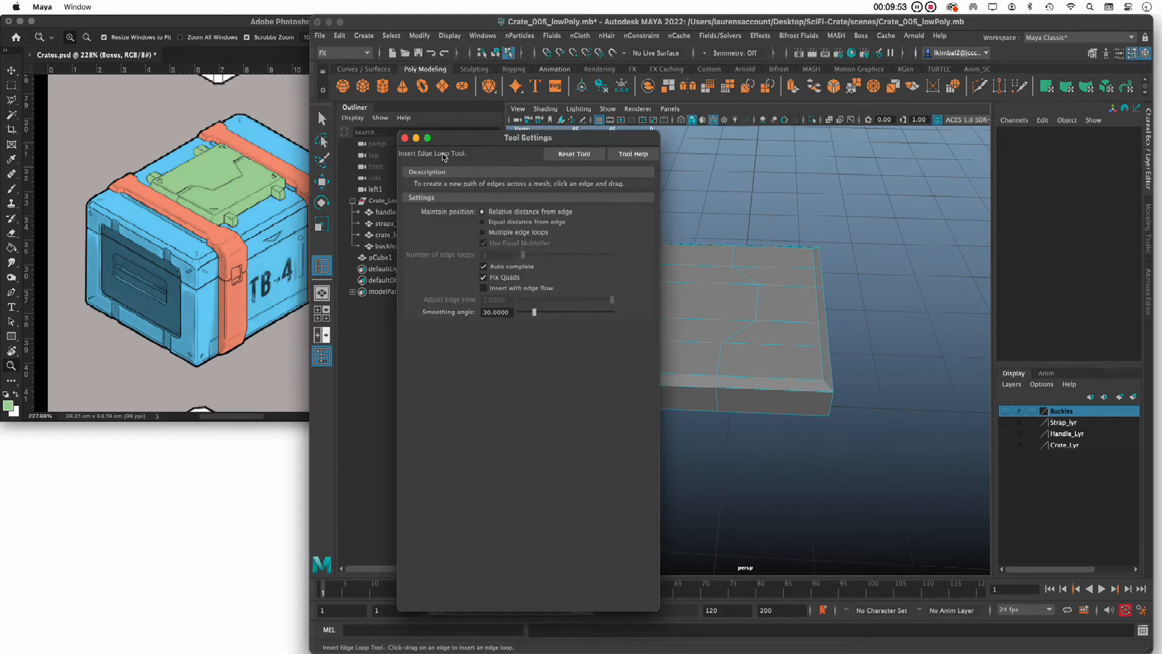
click(404, 139)
drag(653, 321, 710, 330)
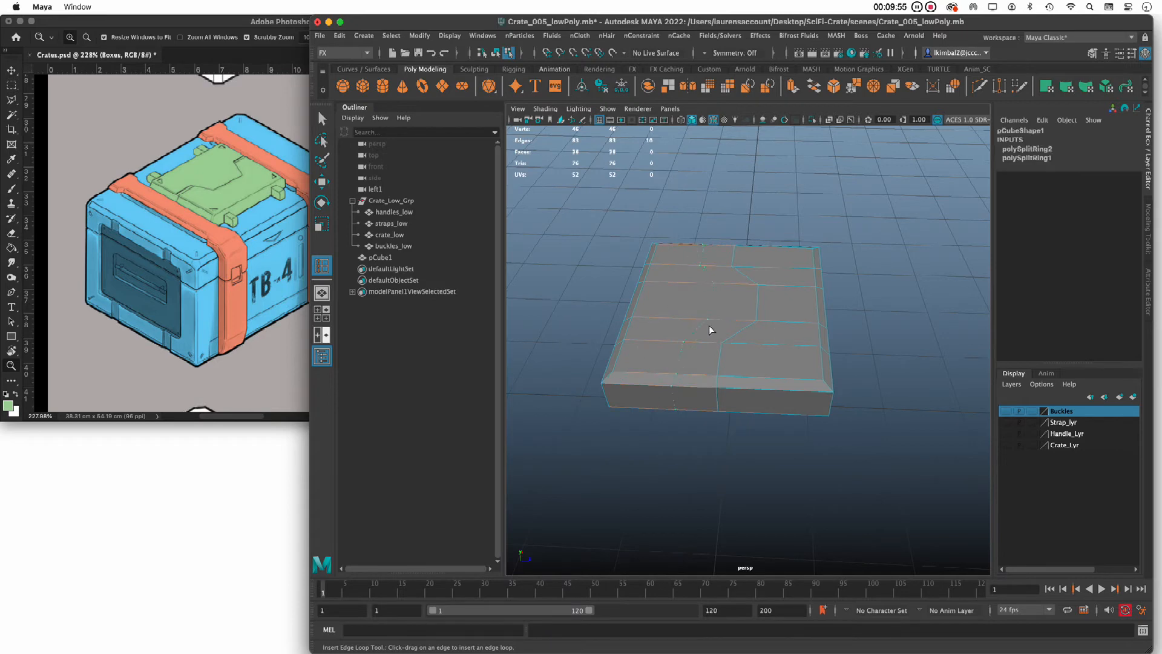
click(753, 330)
alt+drag(940, 291, 863, 310)
click(319, 120)
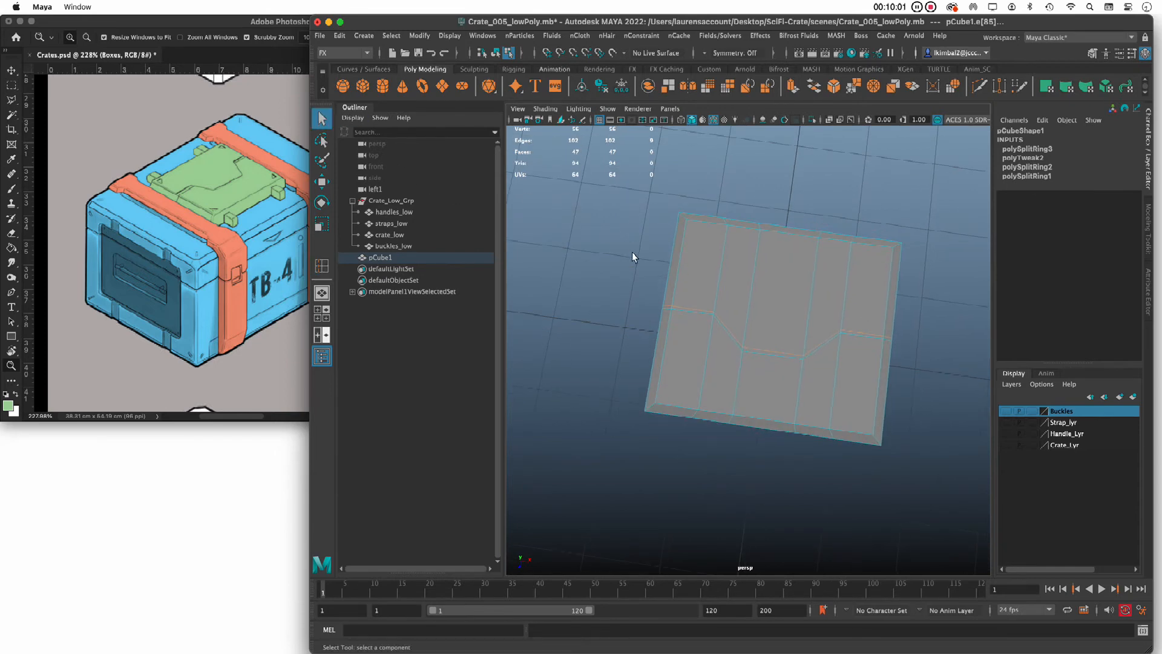
Step: Select the narrow strip of faces between the two angled loops and extrude it inward to form a groove
alt+drag(632, 251, 811, 480)
click(811, 475)
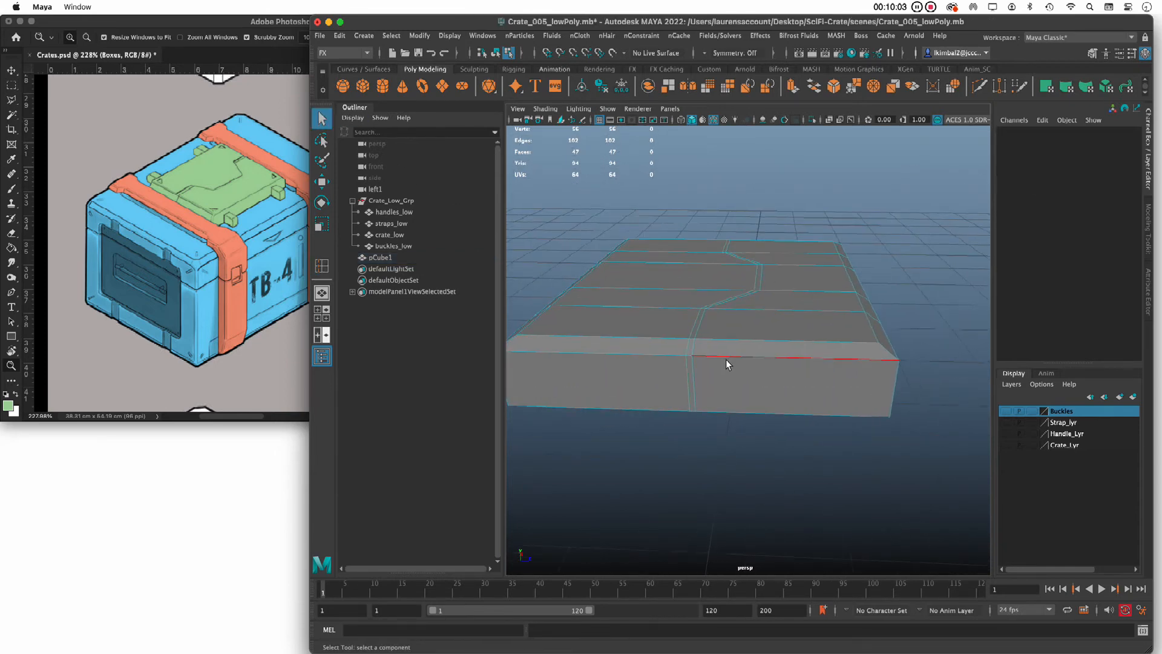
right_drag(726, 358, 726, 329)
click(689, 378)
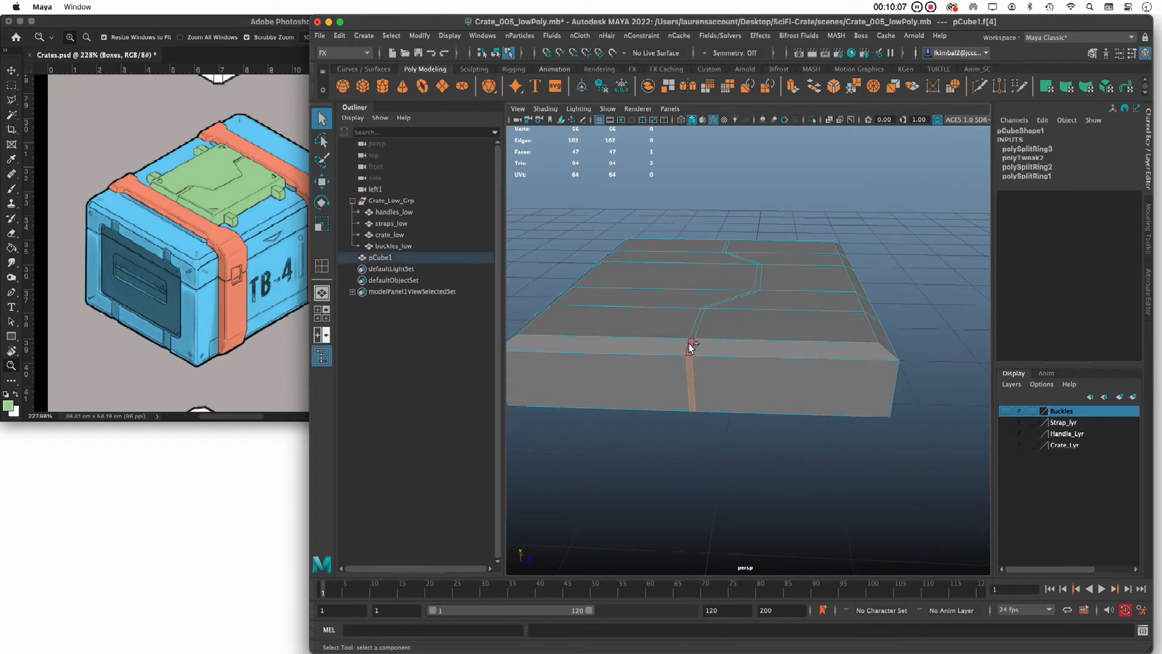
double_click(691, 347)
alt+drag(906, 345, 820, 316)
shift+right_drag(732, 283, 736, 325)
alt+drag(947, 336, 834, 285)
click(884, 446)
Step: Snap the two lowest vertices at one end of the groove along X into line with the groove vertices above them
alt+drag(625, 396, 659, 298)
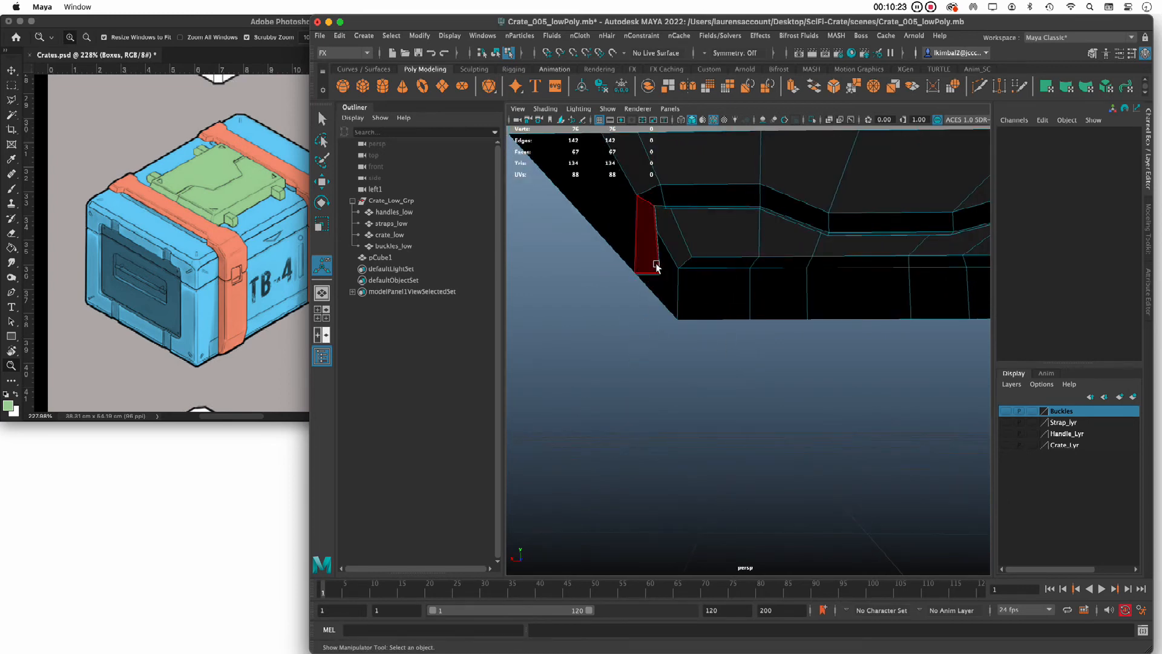
right_drag(658, 277, 619, 269)
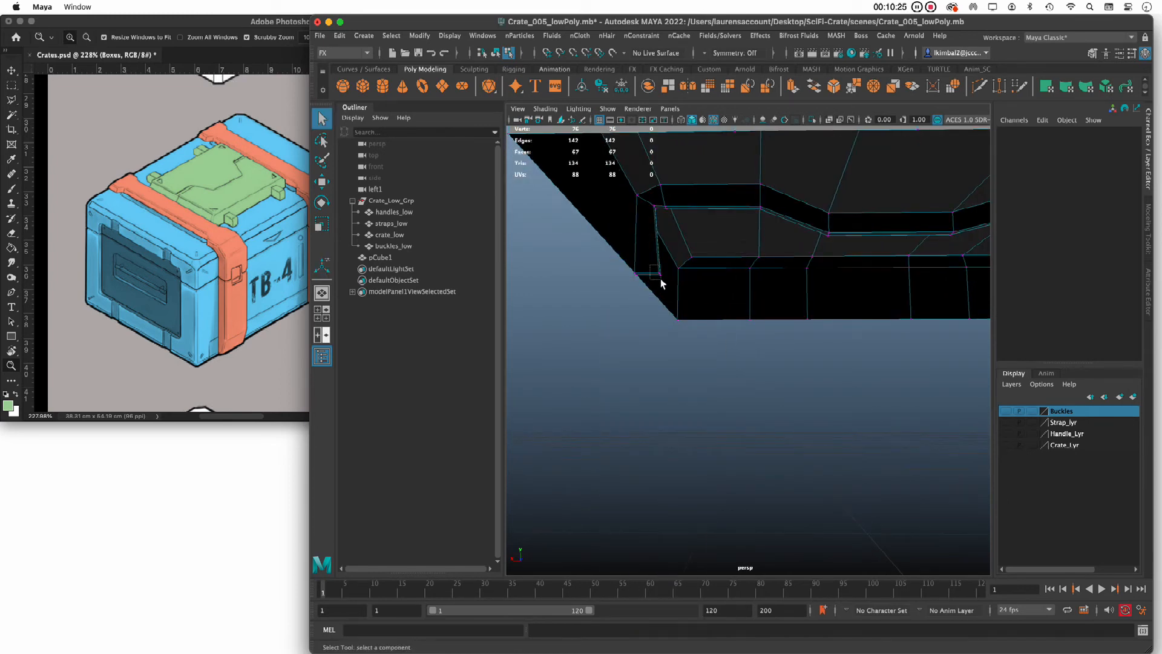
drag(661, 280, 666, 281)
key(w)
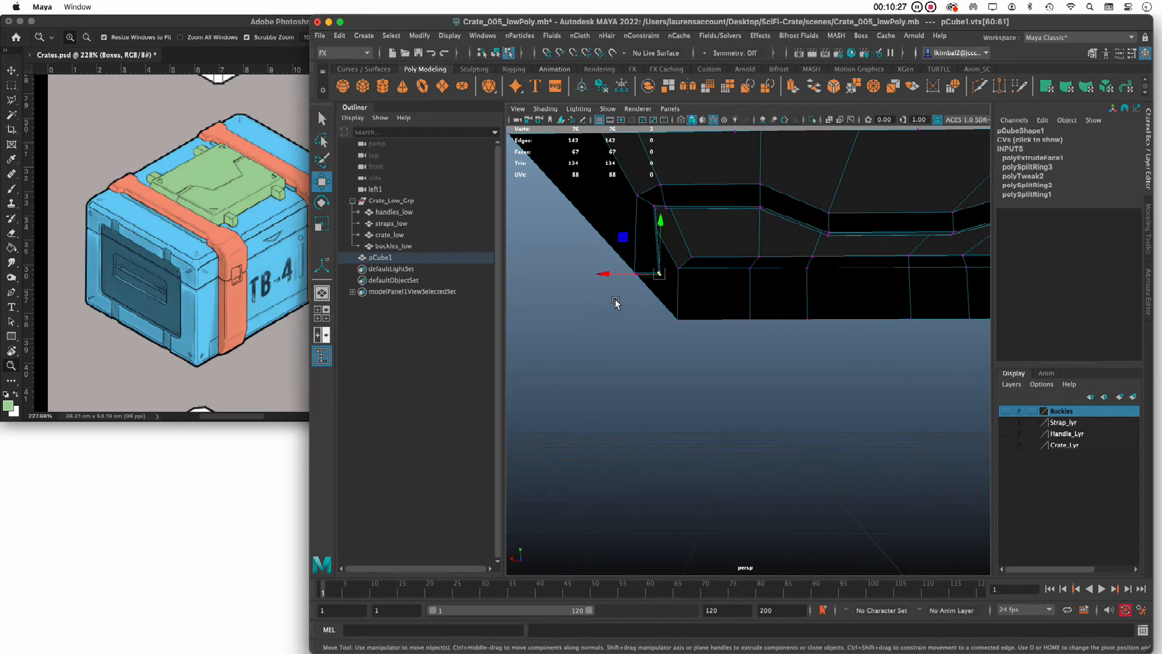
key(v)
click(618, 274)
drag(619, 274, 605, 272)
Step: Snap the two lowest vertices at the groove's opposite end along X to match, and return to object selection
alt+drag(708, 386, 890, 234)
click(879, 280)
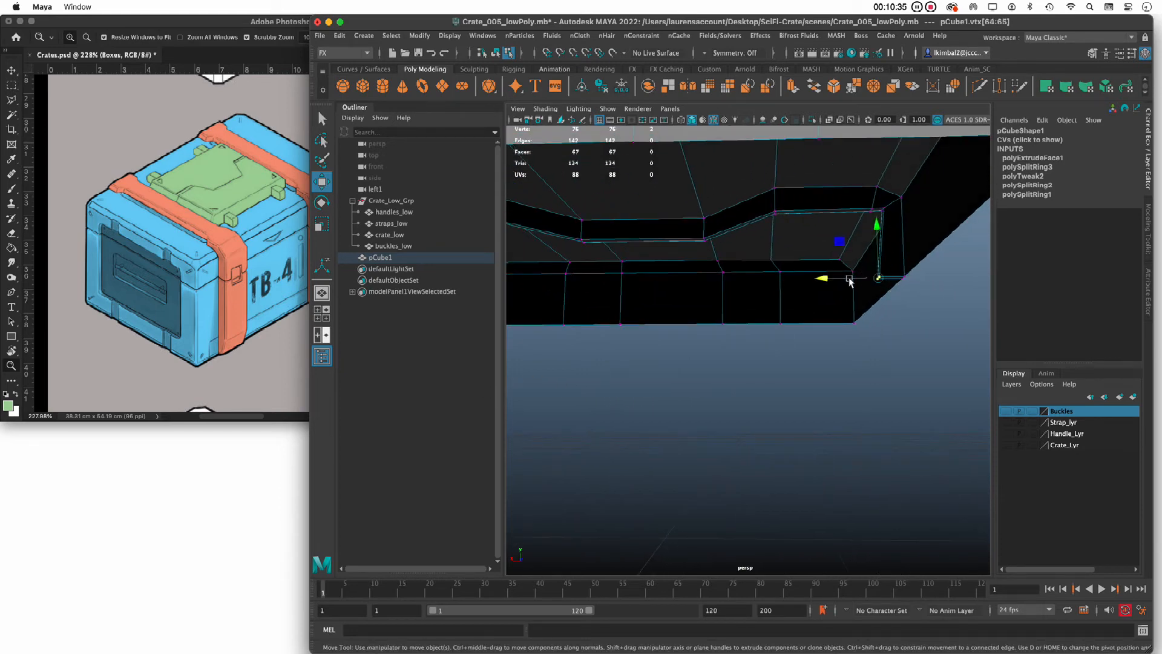
key(v)
drag(850, 280, 884, 208)
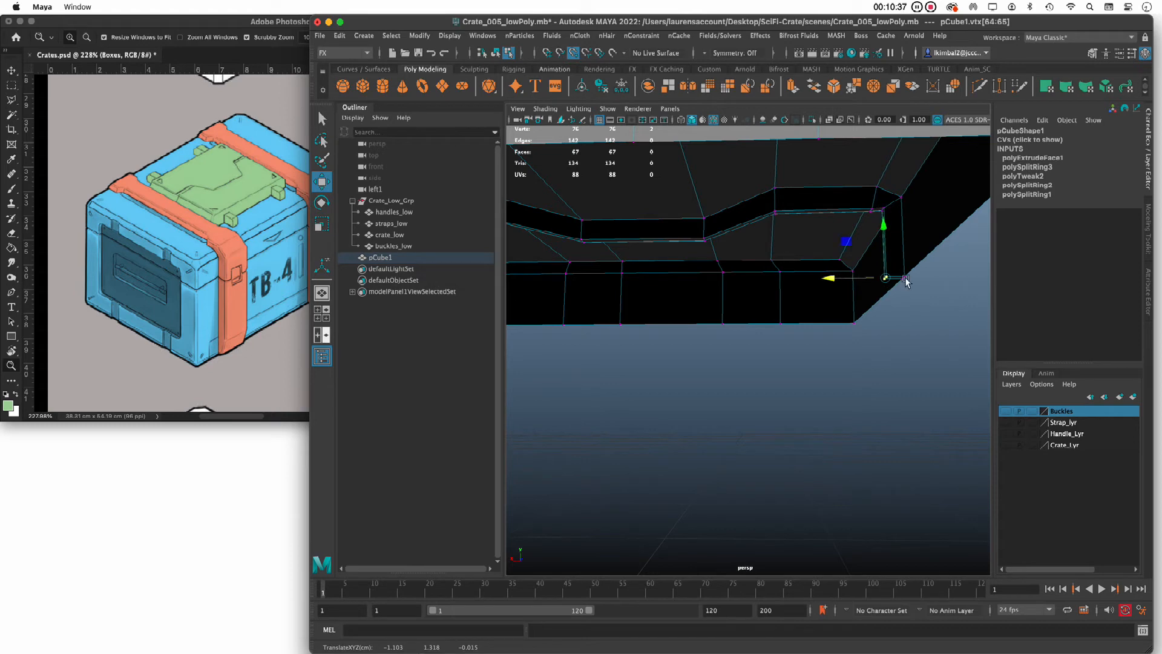
click(907, 356)
alt+drag(907, 356, 854, 337)
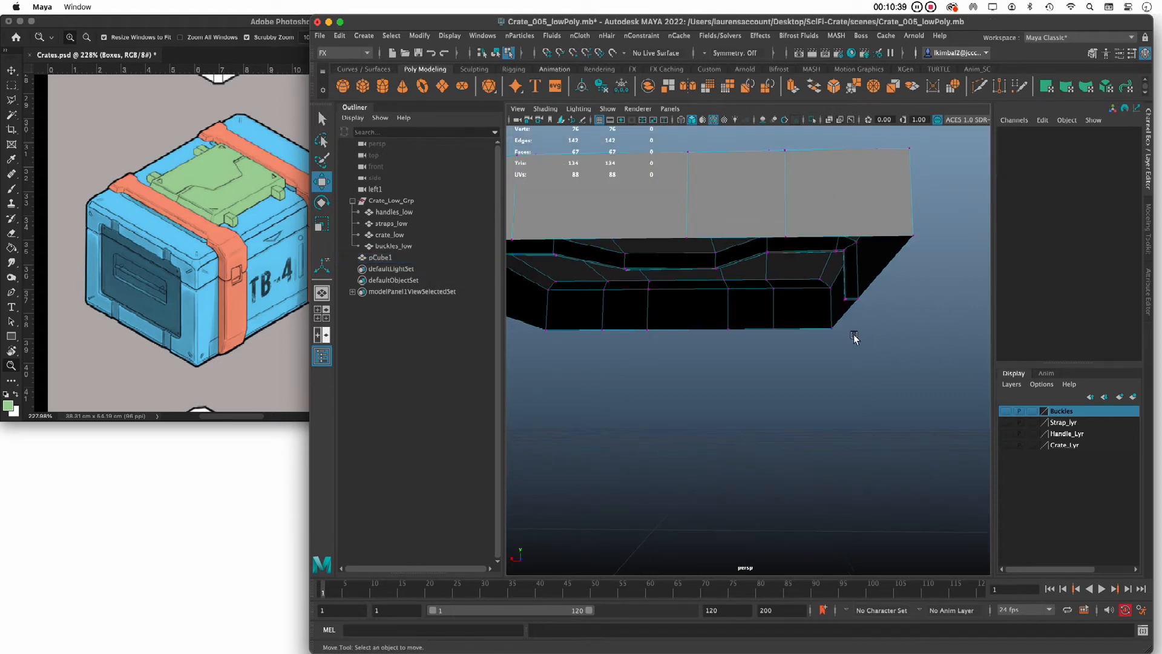
key(F8)
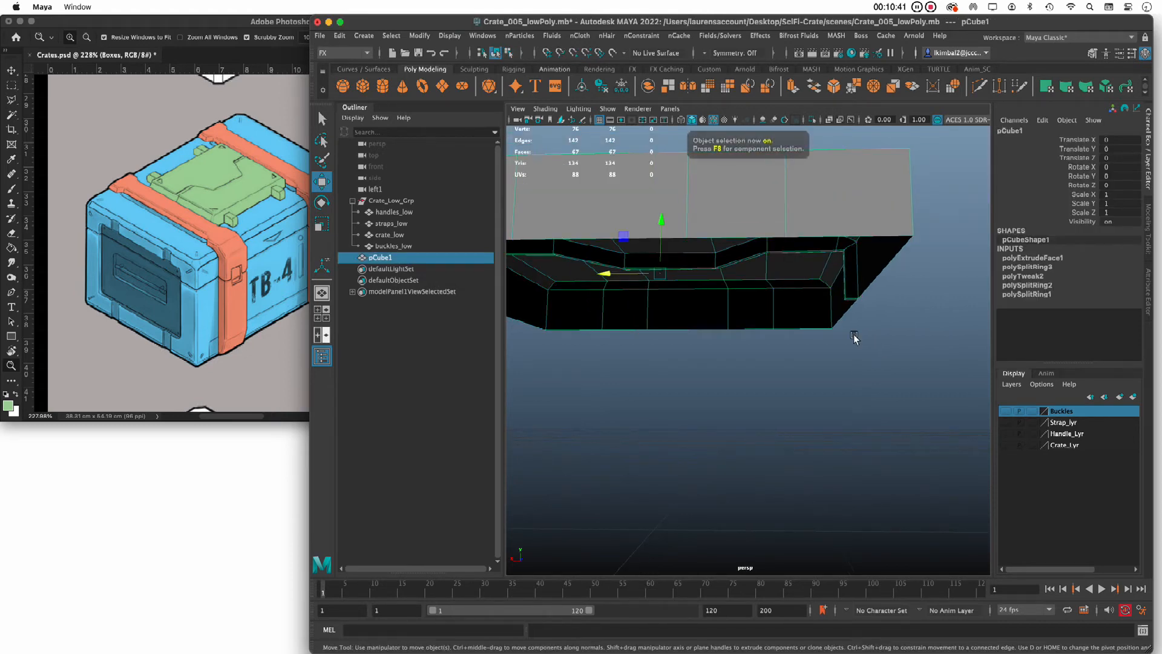
click(856, 337)
alt+drag(856, 338, 814, 409)
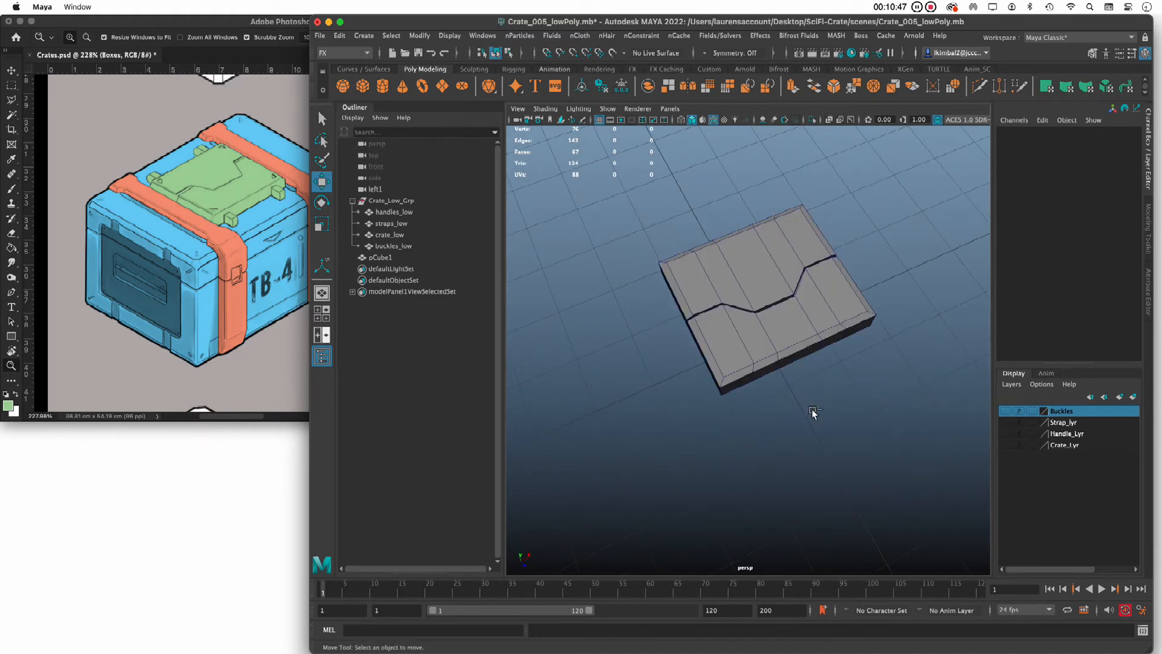
Step: Show the Buckles, Strap_lyr, Handle_Lyr and Crate_Lyr layers again to view the panel on the whole crate
click(1008, 411)
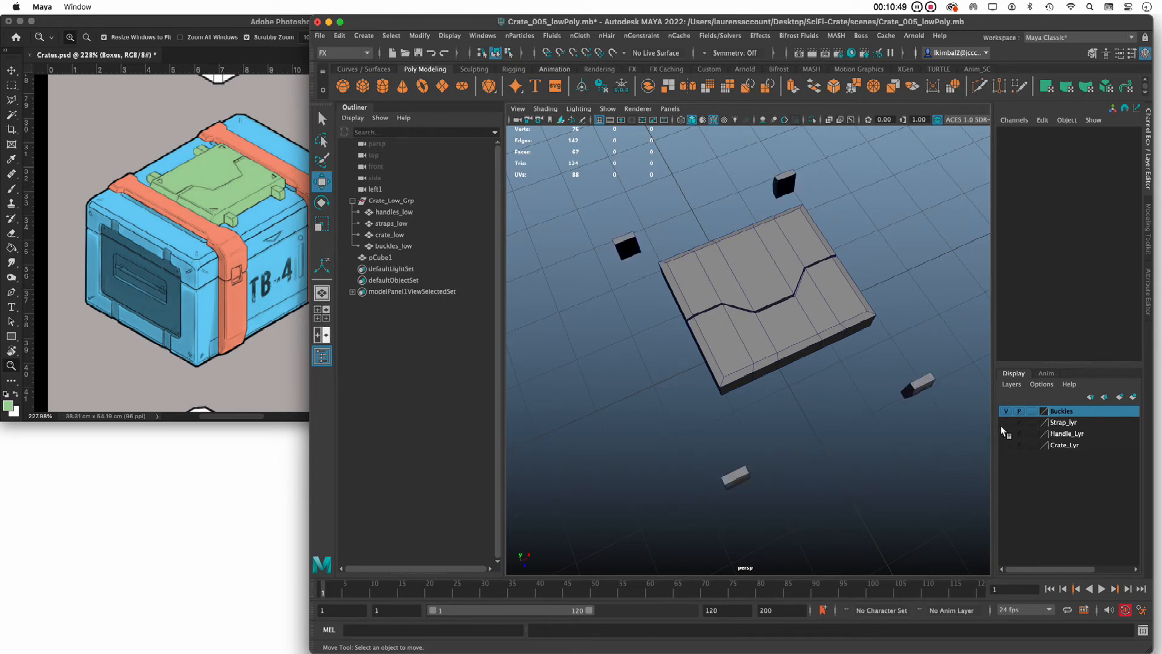
click(1006, 422)
click(1006, 433)
click(1006, 445)
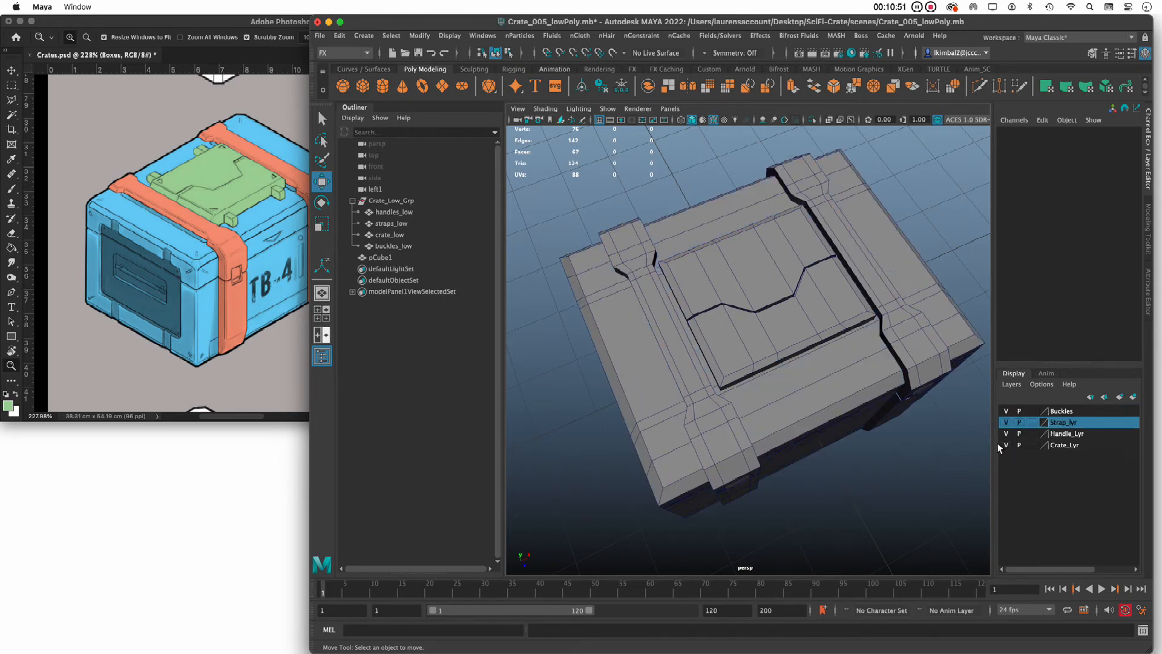
alt+drag(896, 437, 816, 401)
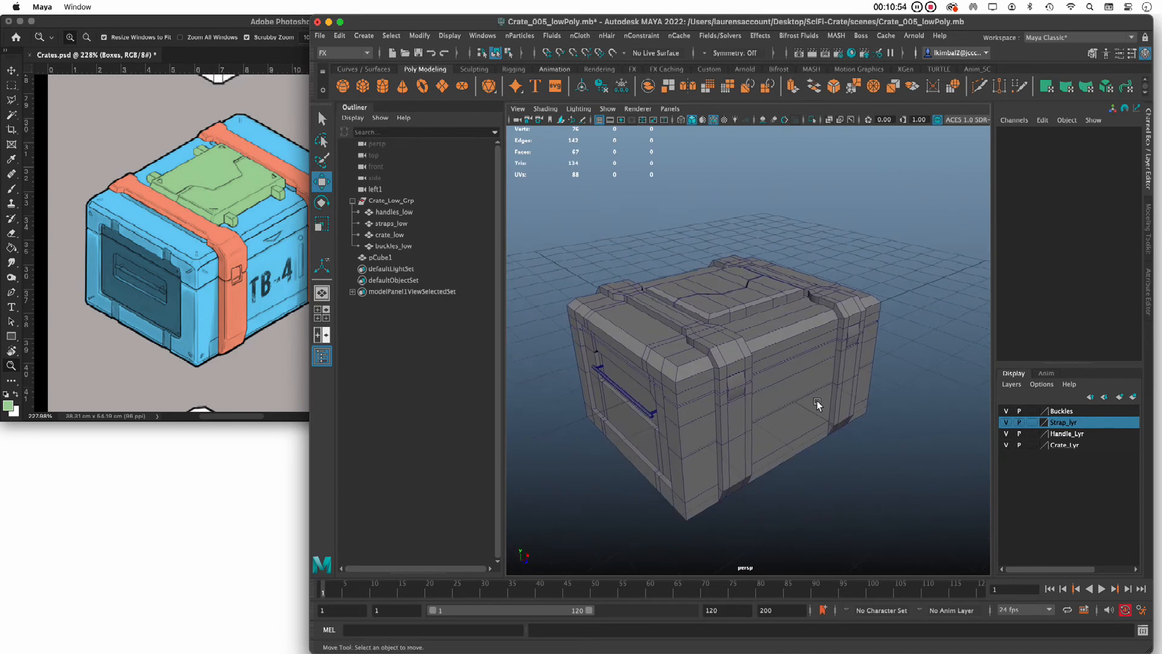
Step: Save the scene as a new version named Crate_006_TopBox
click(320, 35)
click(355, 93)
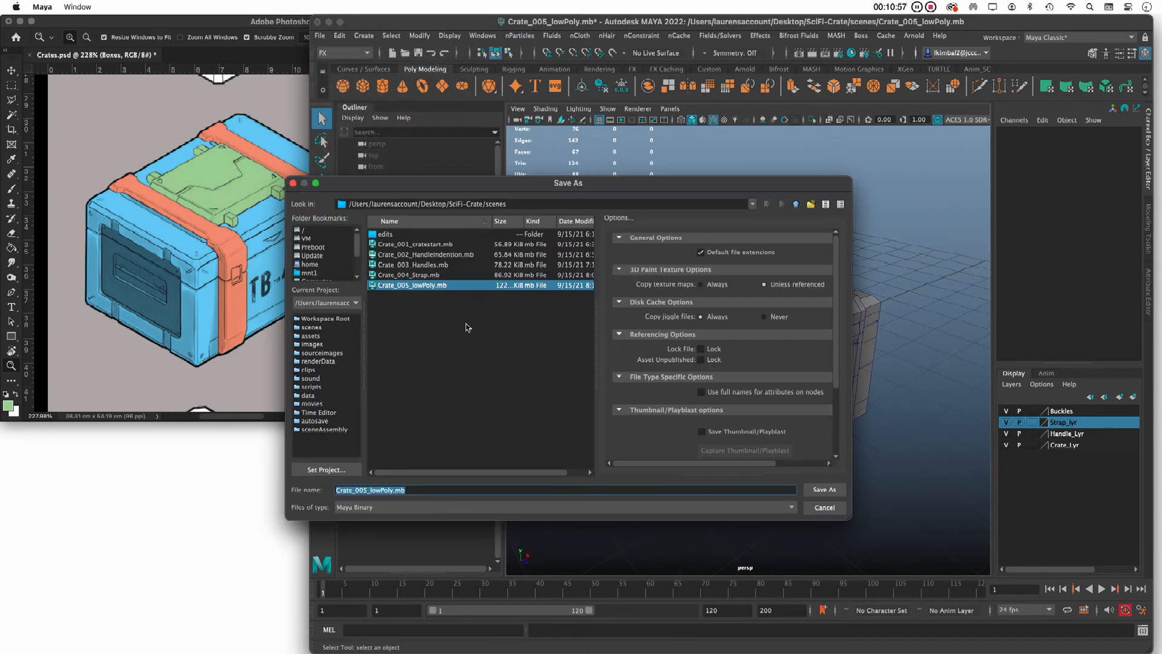
click(370, 490)
drag(365, 490, 432, 484)
text(6)
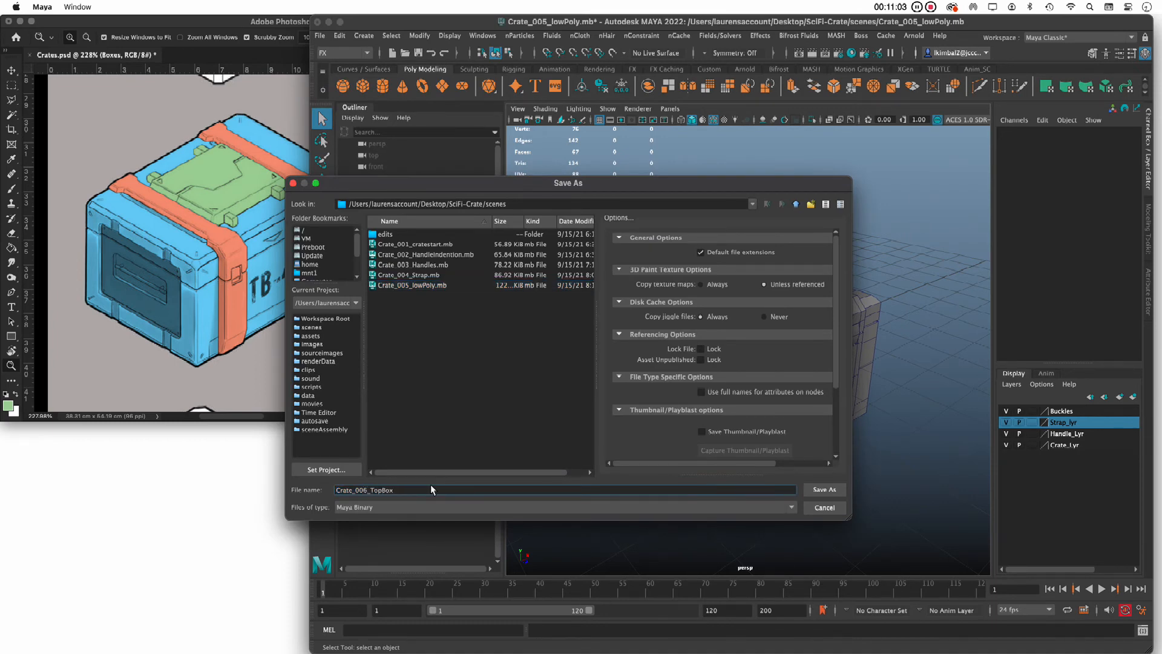
key(Return)
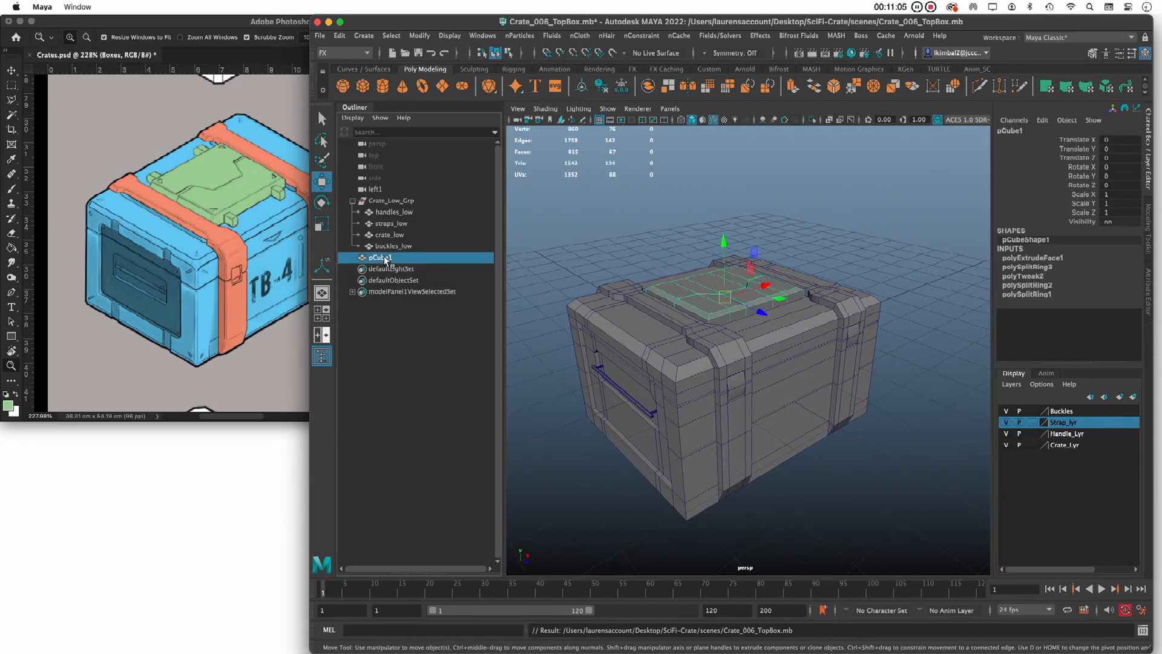
Step: Rename the top panel object pCube1 as topbox_low
double_click(382, 257)
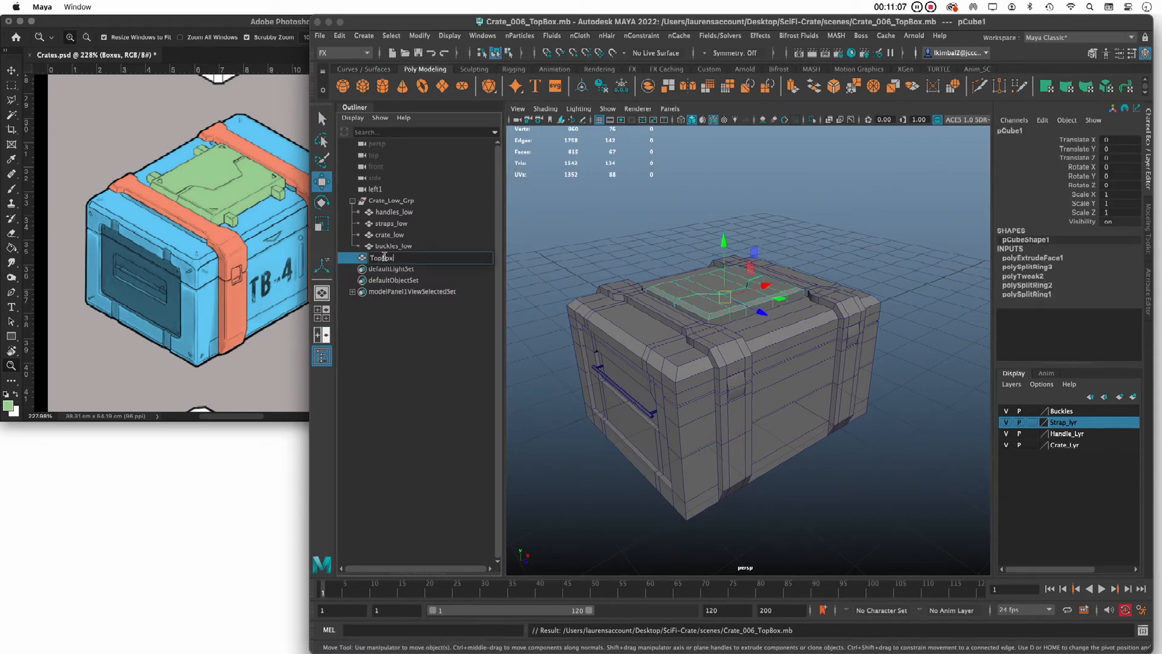
text(TopBox_low)
double_click(384, 256)
text(topBox_low)
key(Return)
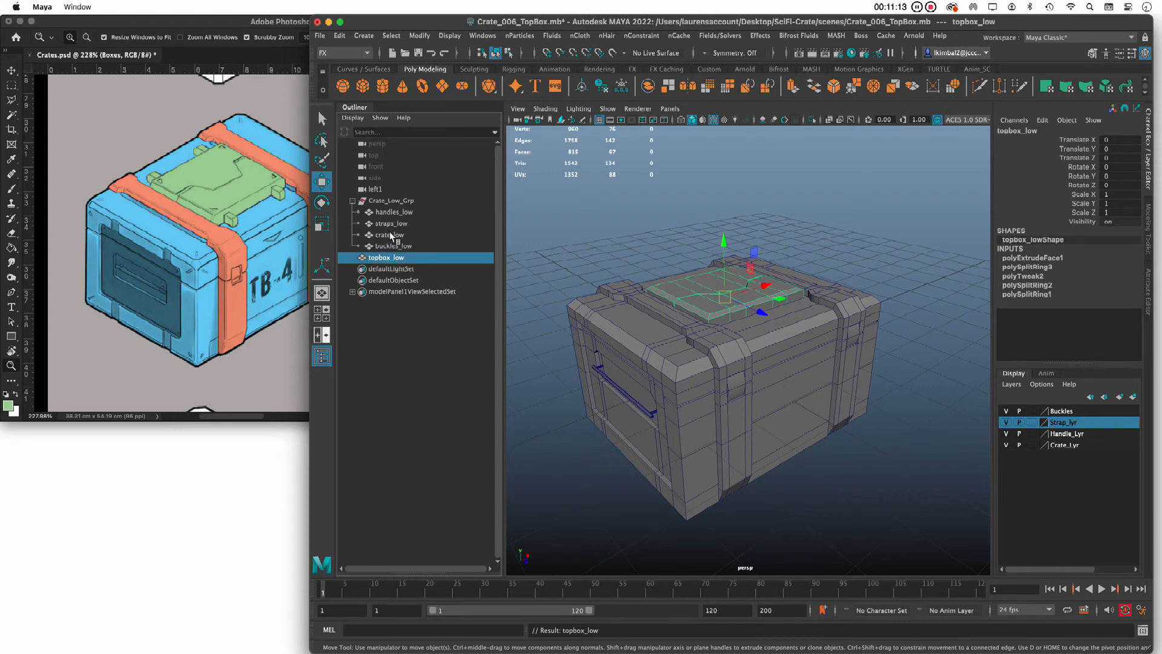
Step: Parent topbox_low into the Crate_Low_Grp group, placing it between straps_low and crate_low
mouse_move(386, 259)
mouse_down()
mouse_move(387, 226)
mouse_move(391, 258)
mouse_up()
drag(370, 261, 377, 237)
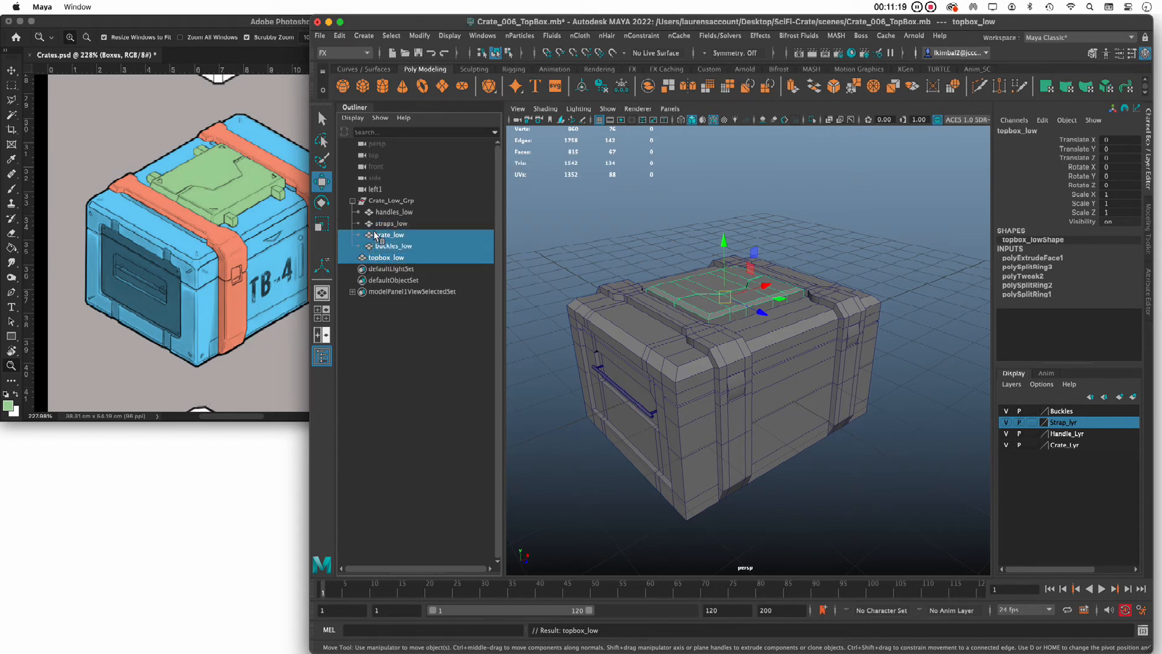
click(369, 261)
middle_drag(362, 259, 365, 229)
click(429, 421)
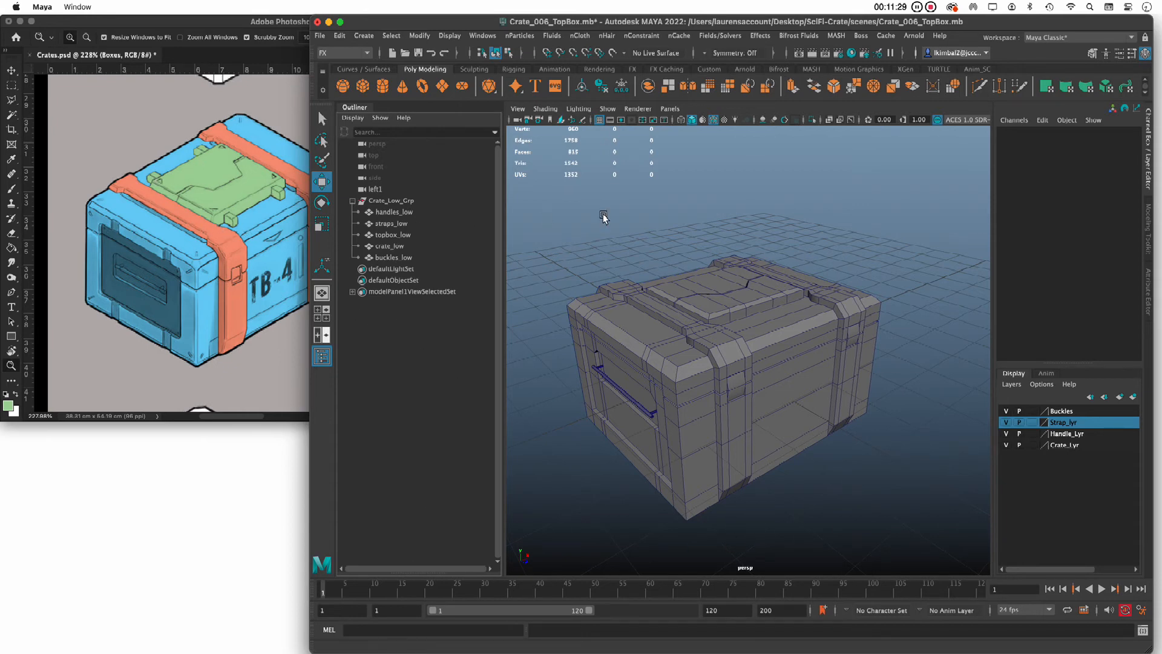
Step: Create a display layer containing topbox_low and name the layer TopBox
alt+drag(605, 217, 704, 208)
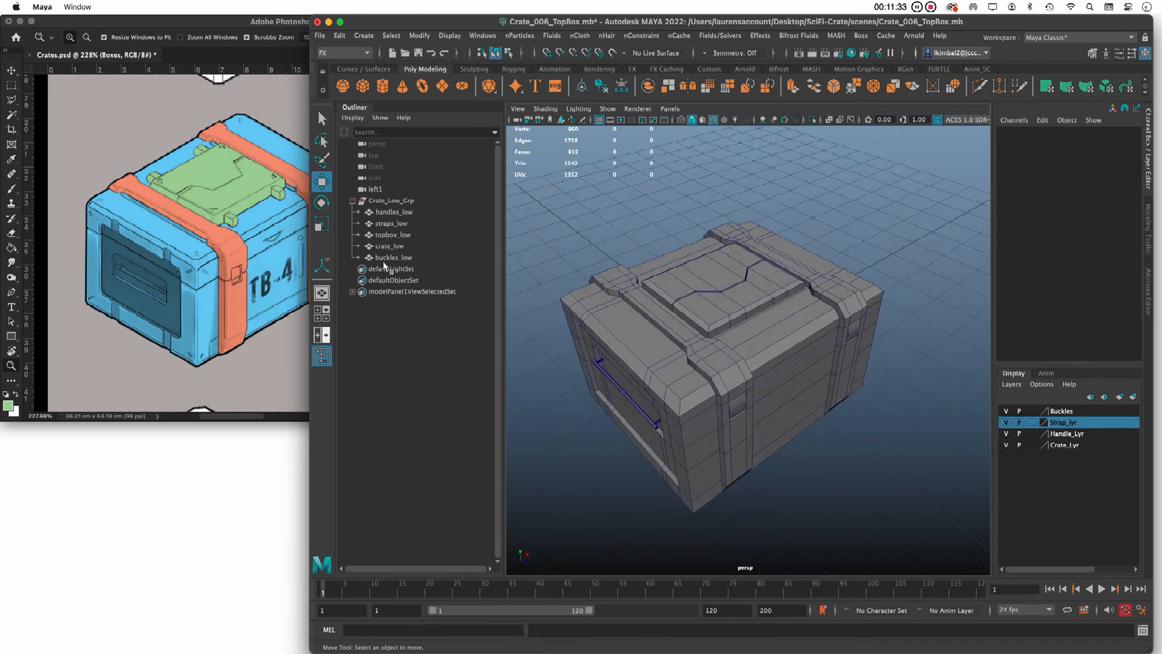
click(403, 235)
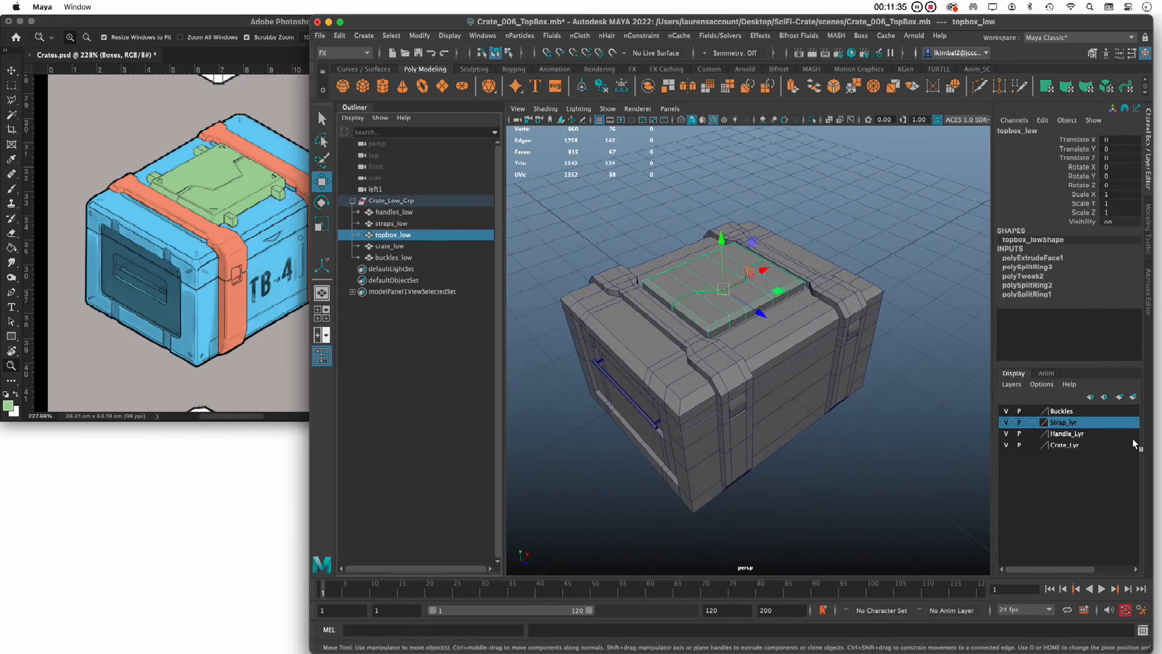
click(1131, 397)
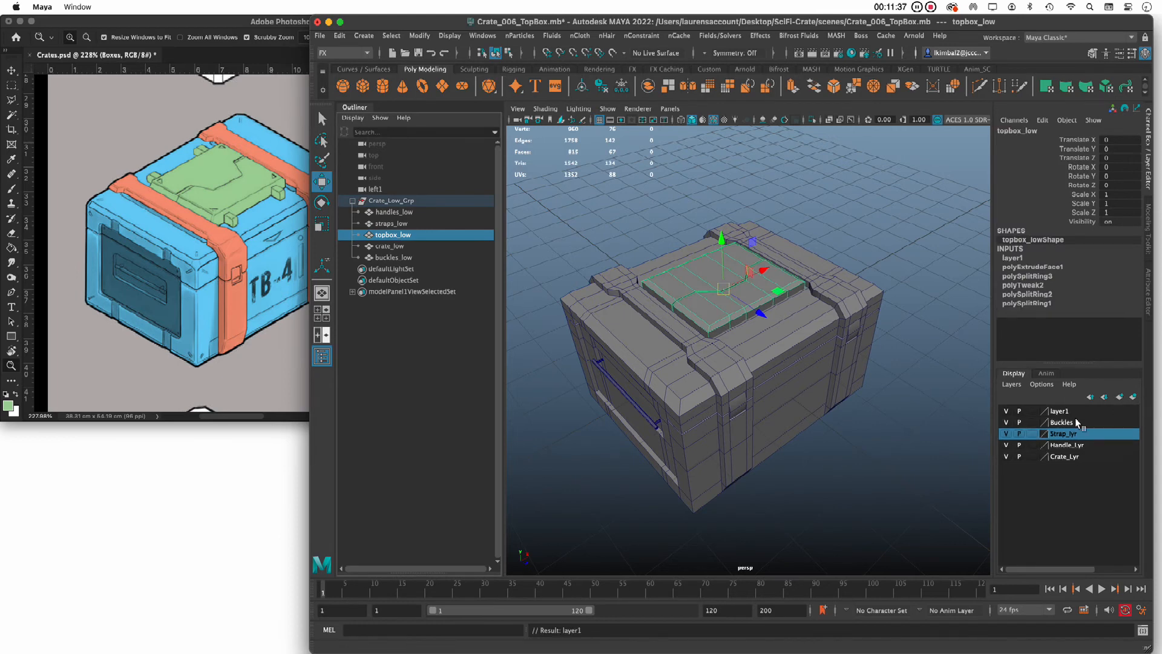
double_click(1053, 413)
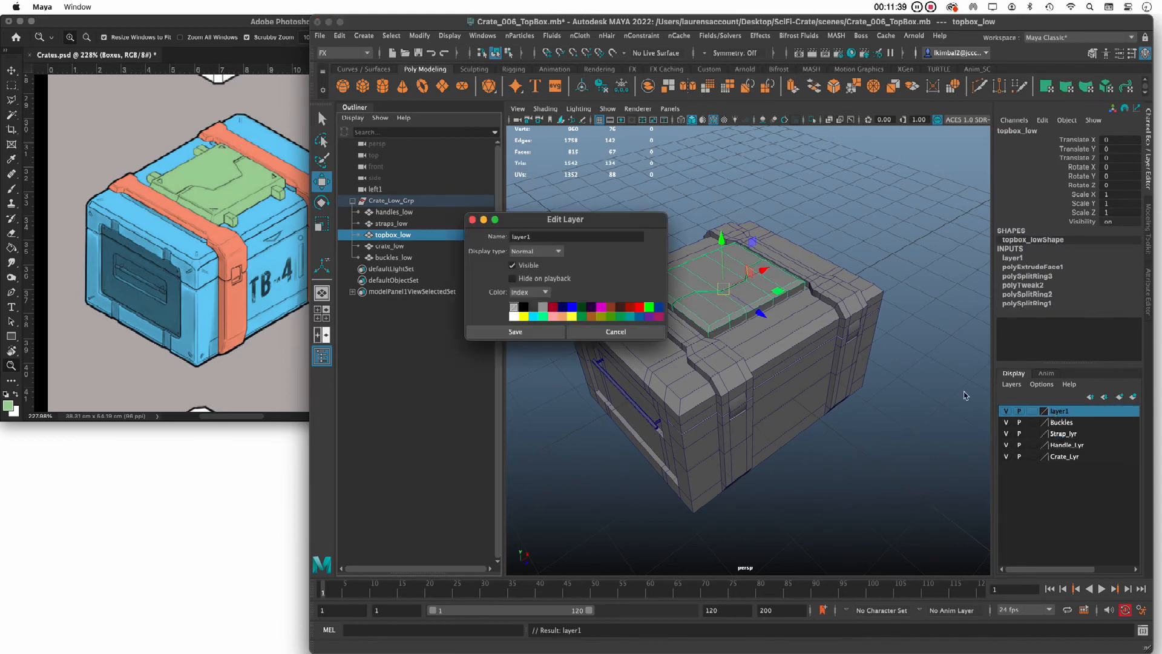
double_click(521, 237)
click(535, 335)
Step: Hide and show the TopBox layer to check its contents, and select the crate body
click(1005, 412)
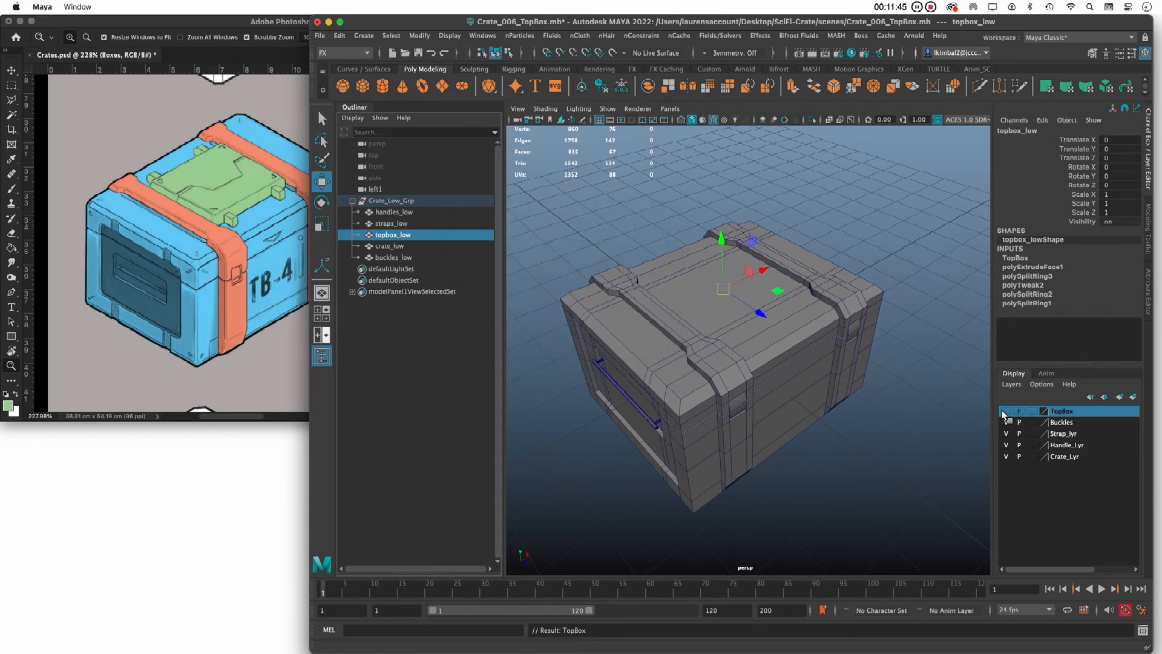
click(1005, 412)
click(866, 436)
click(691, 259)
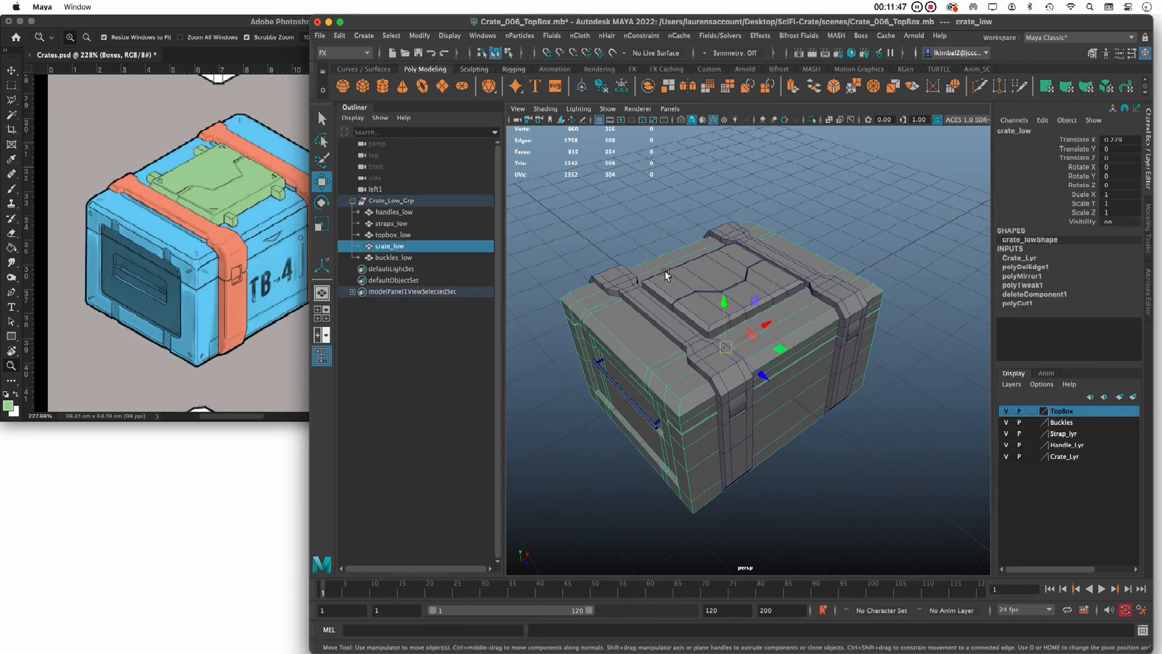
Step: Delete the construction history of the topbox_low panel and clear the selection
click(666, 270)
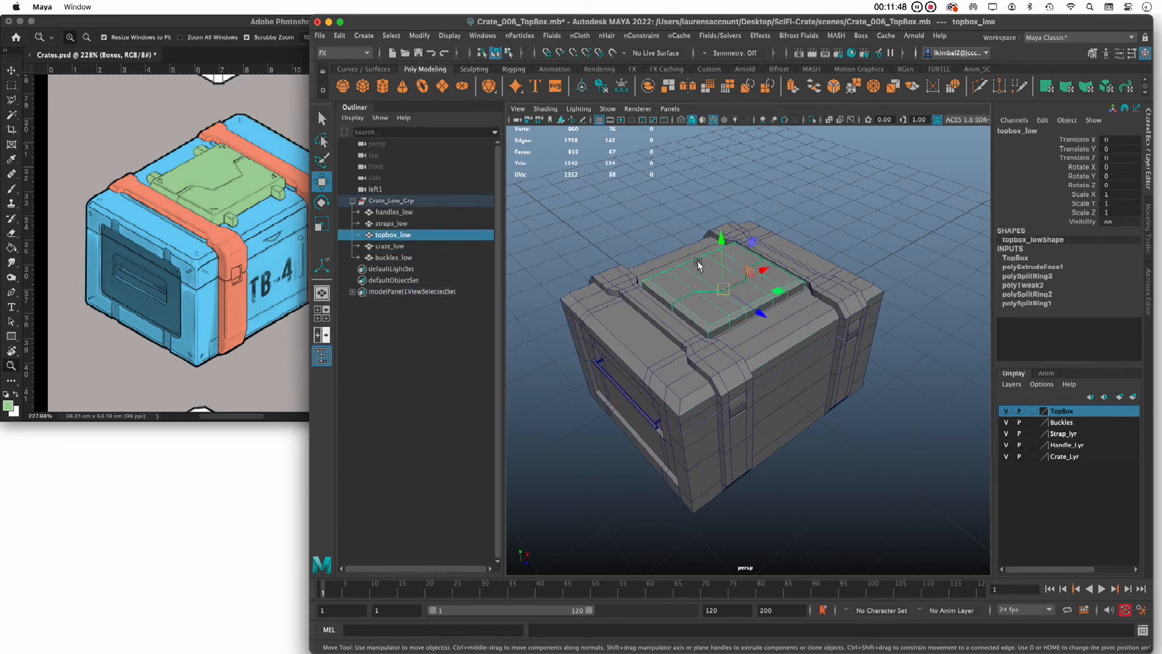
click(611, 85)
click(920, 201)
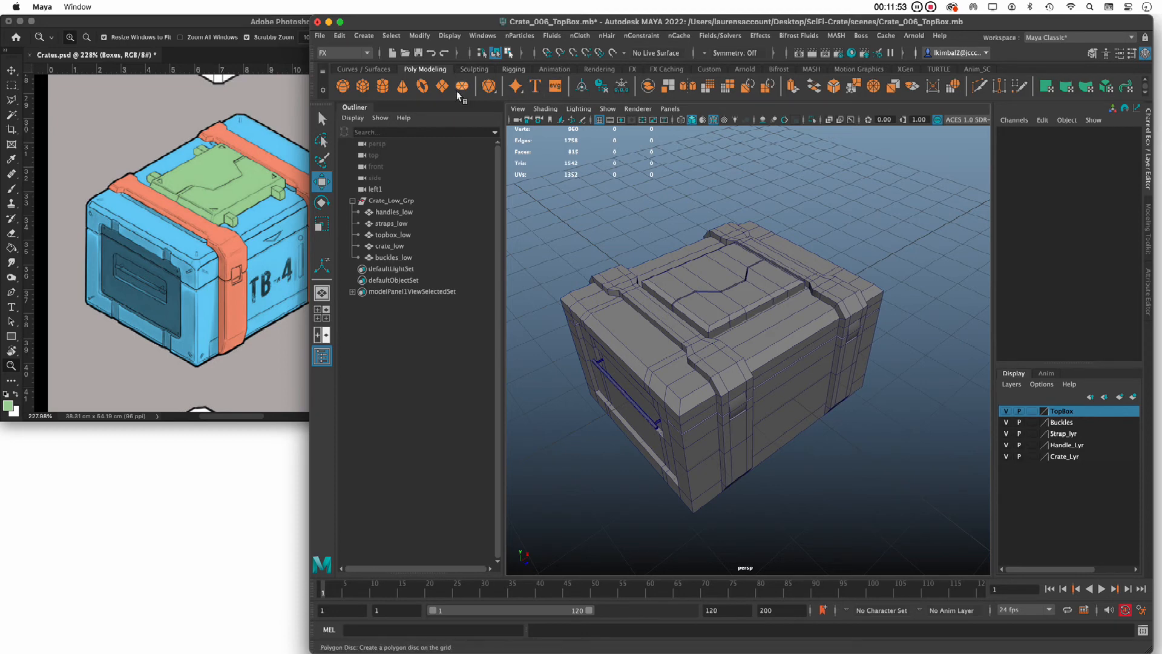
Step: Create a polygon cube and move it up and out in front of the crate, to about Translate Y 2.503
click(363, 85)
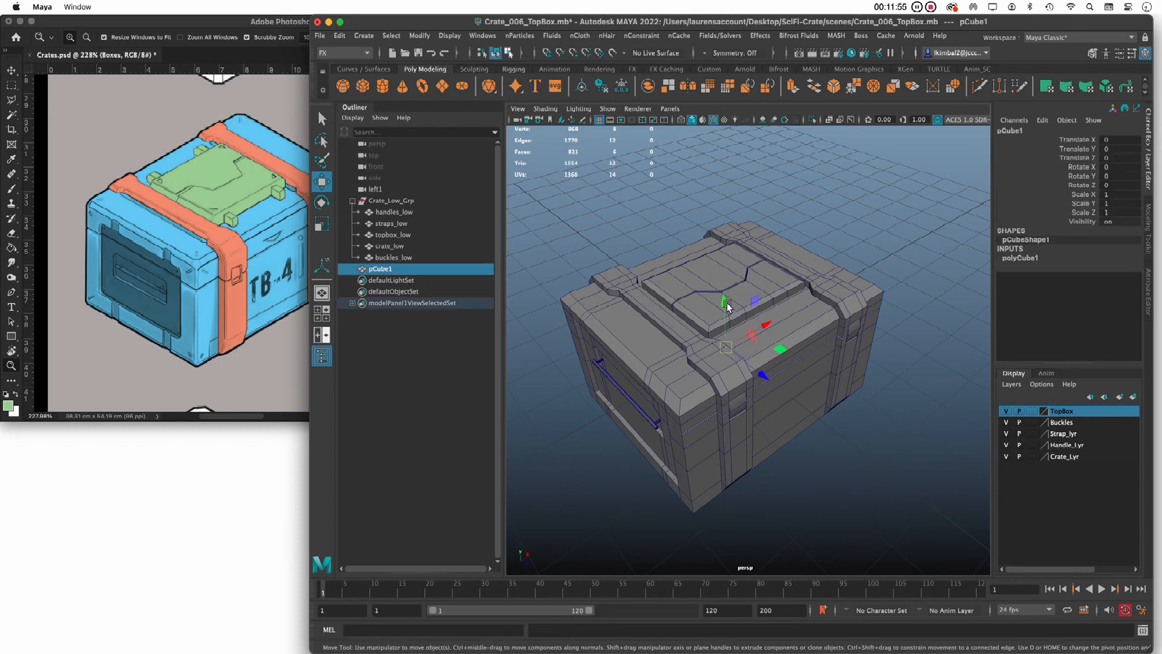
drag(724, 302, 697, 184)
drag(747, 258, 900, 452)
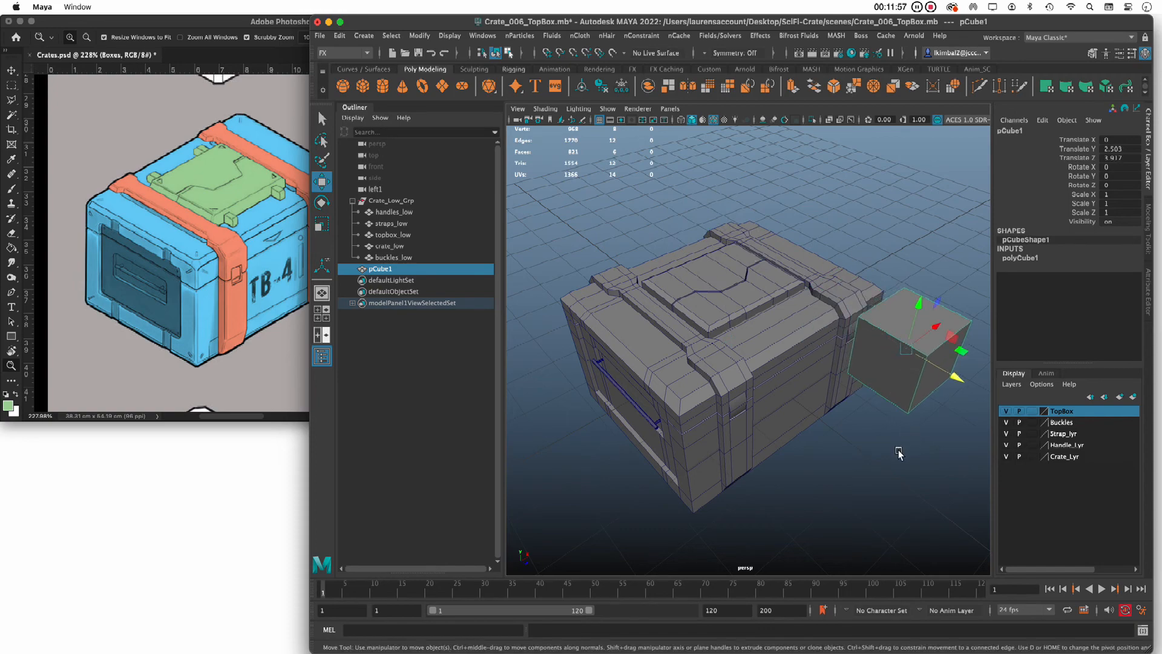
click(900, 451)
Step: Delete the back and bottom faces of the new cube
alt+drag(817, 324, 878, 311)
alt+middle_drag(878, 311, 720, 485)
alt+right_drag(720, 484, 981, 513)
alt+drag(981, 514, 612, 383)
click(612, 384)
right_click(634, 293)
click(634, 324)
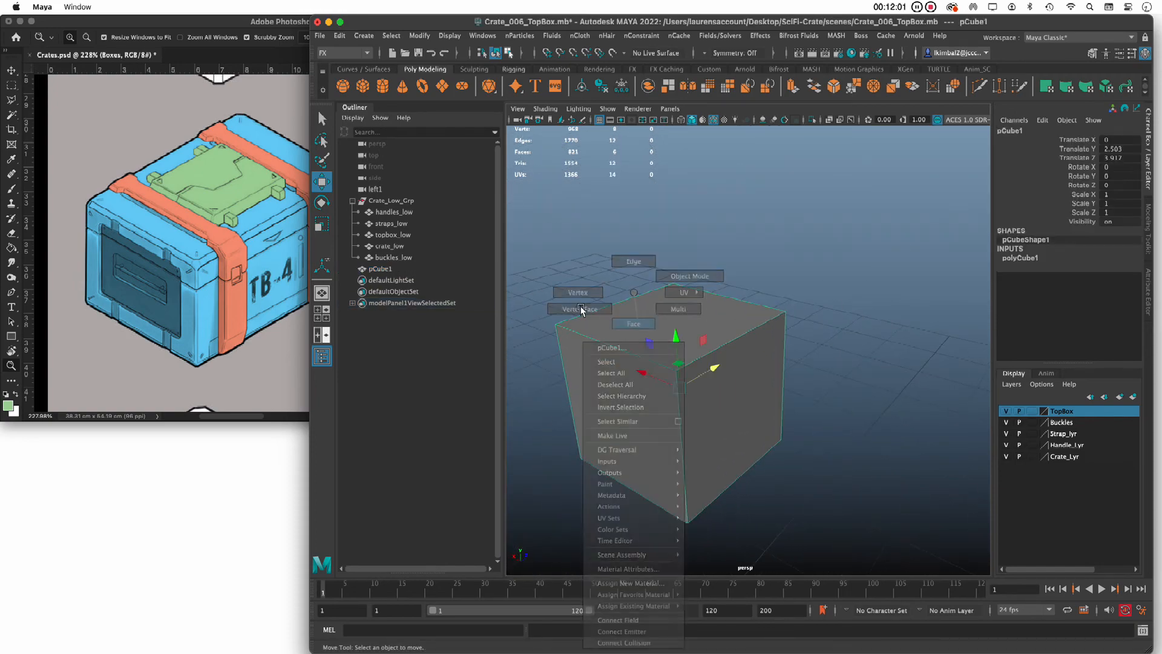
click(624, 432)
alt+drag(877, 457, 582, 533)
shift+click(712, 506)
key(Delete)
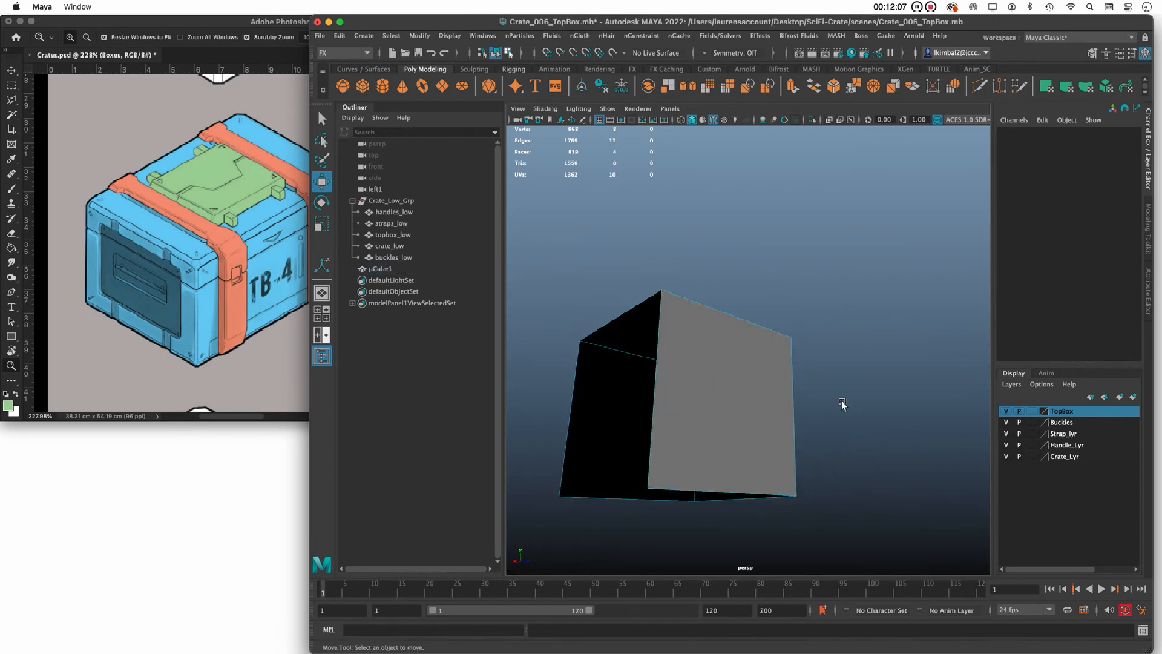
Step: Return the cube to object selection and scale it down uniformly to about 0.278
alt+right_drag(842, 404, 579, 409)
alt+drag(579, 409, 535, 434)
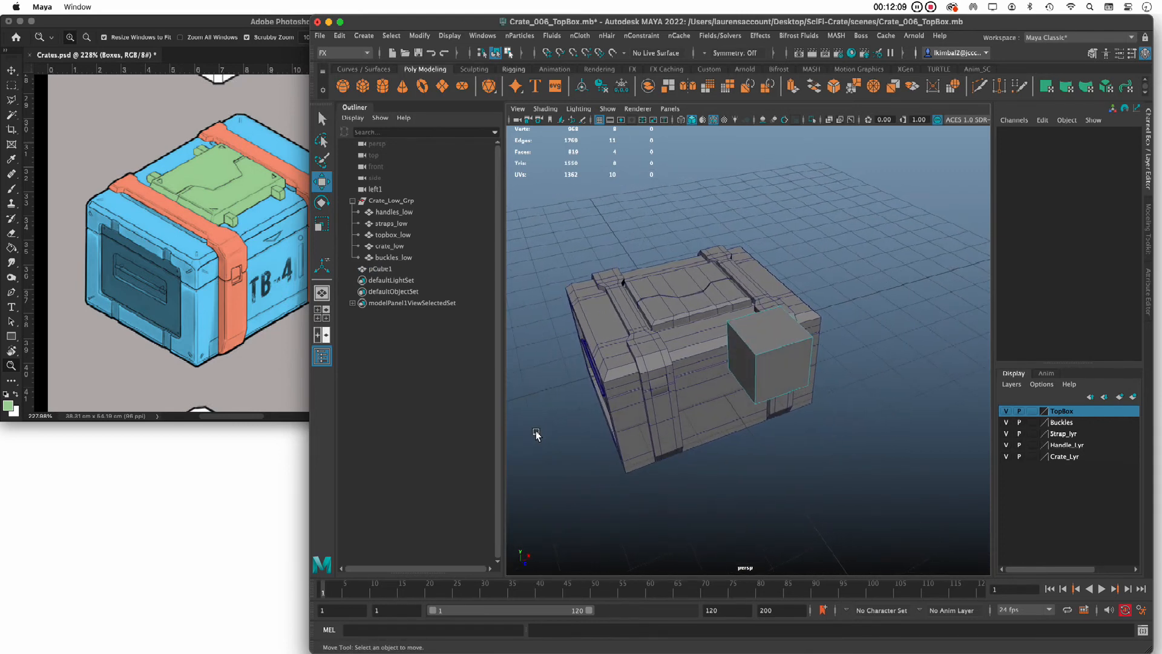
key(F8)
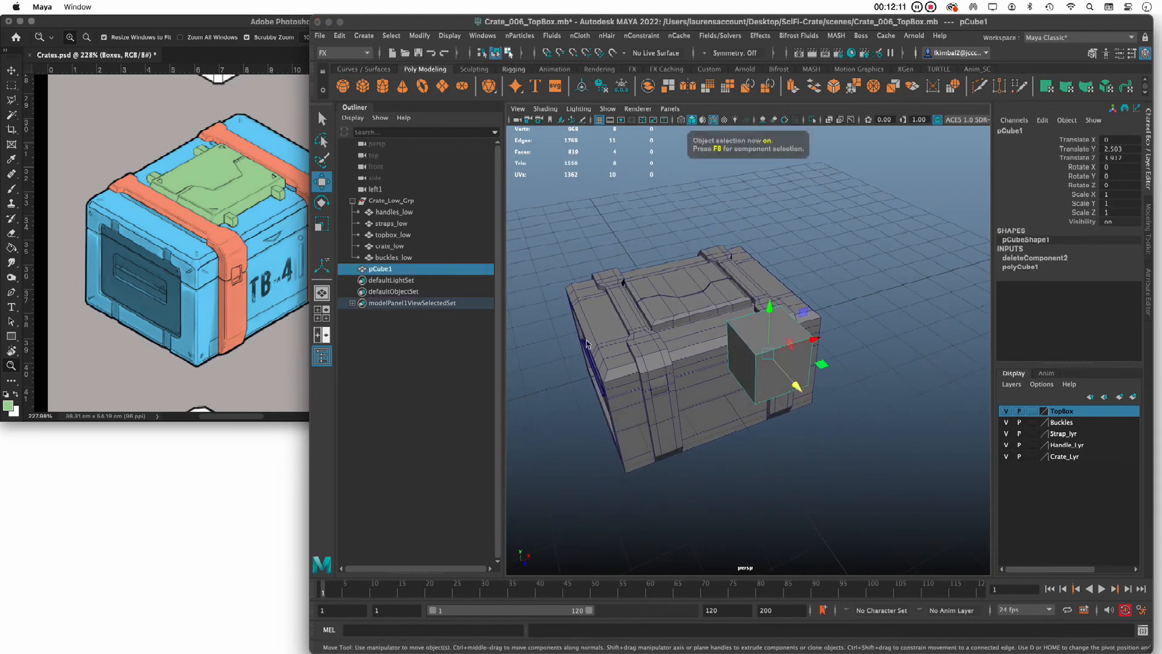
key(r)
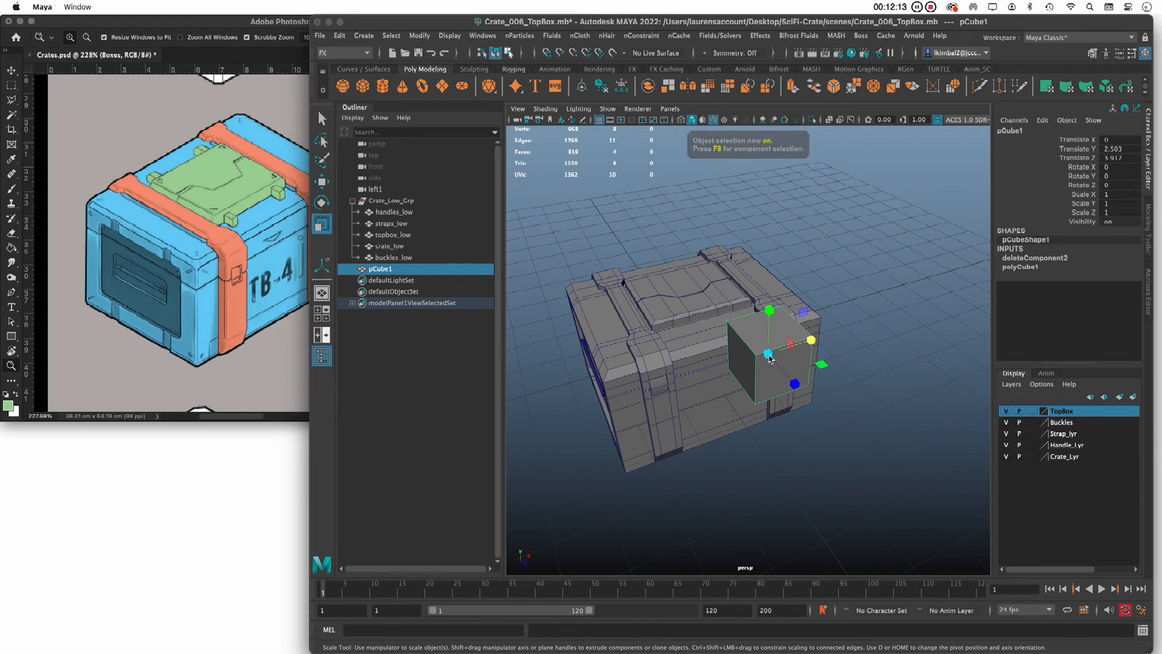
drag(767, 353, 731, 356)
Step: Move the small cube back and down to about Translate Y 1.47, onto the lid at the raised panel's front edge
key(w)
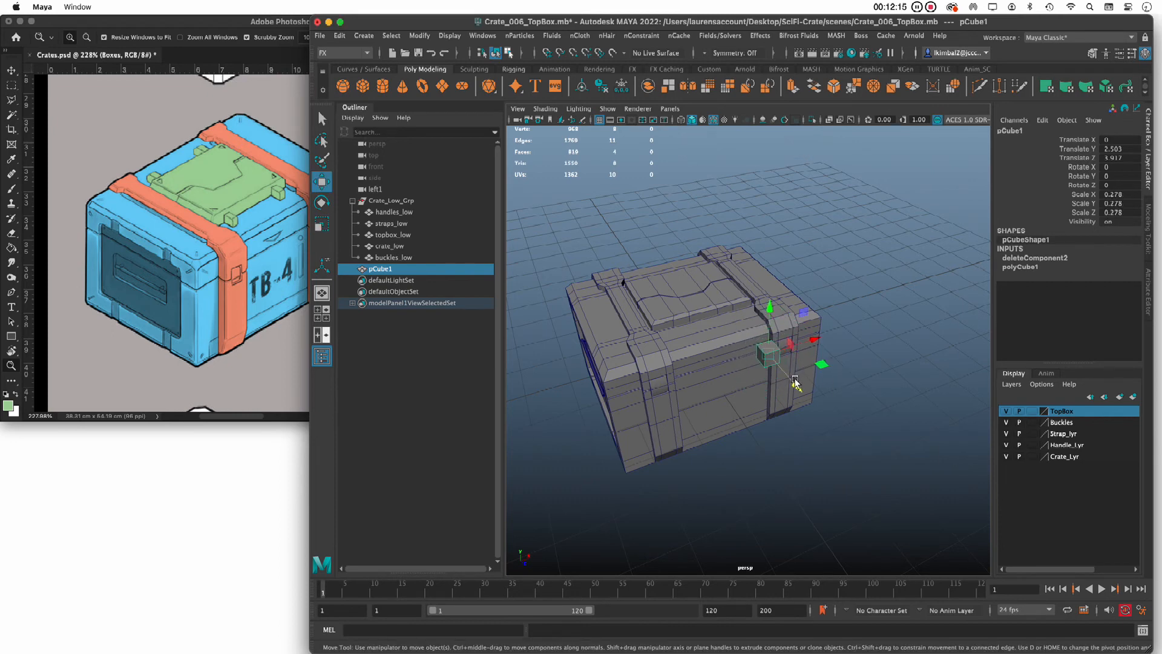
drag(795, 382, 717, 288)
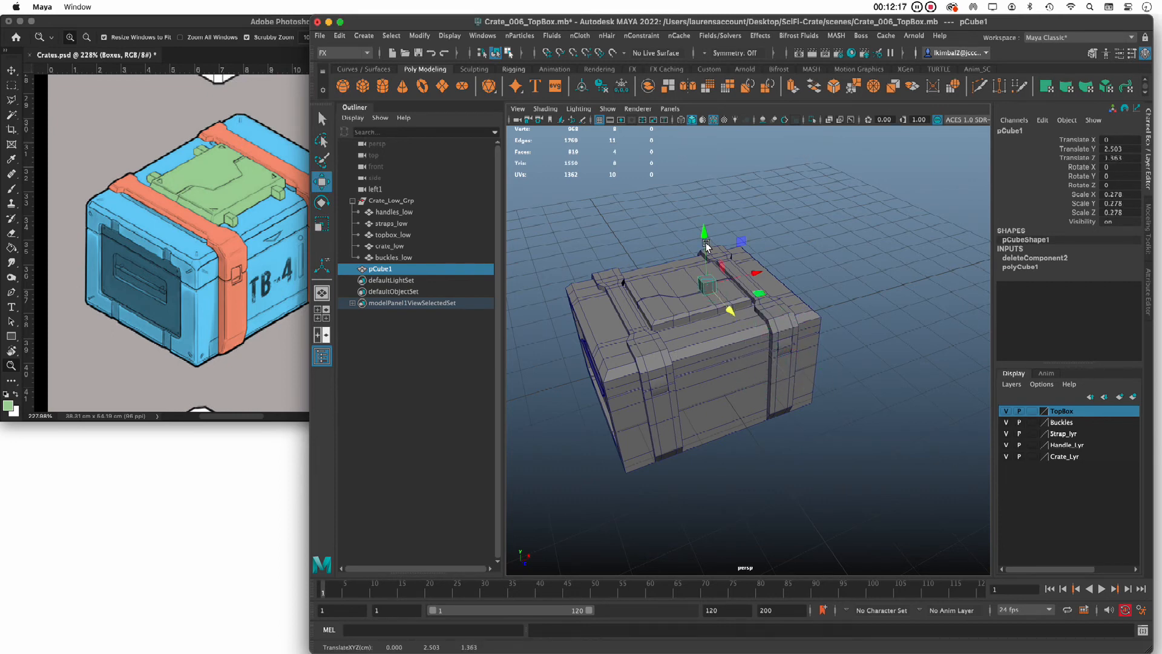
drag(706, 245, 715, 283)
drag(552, 253, 823, 529)
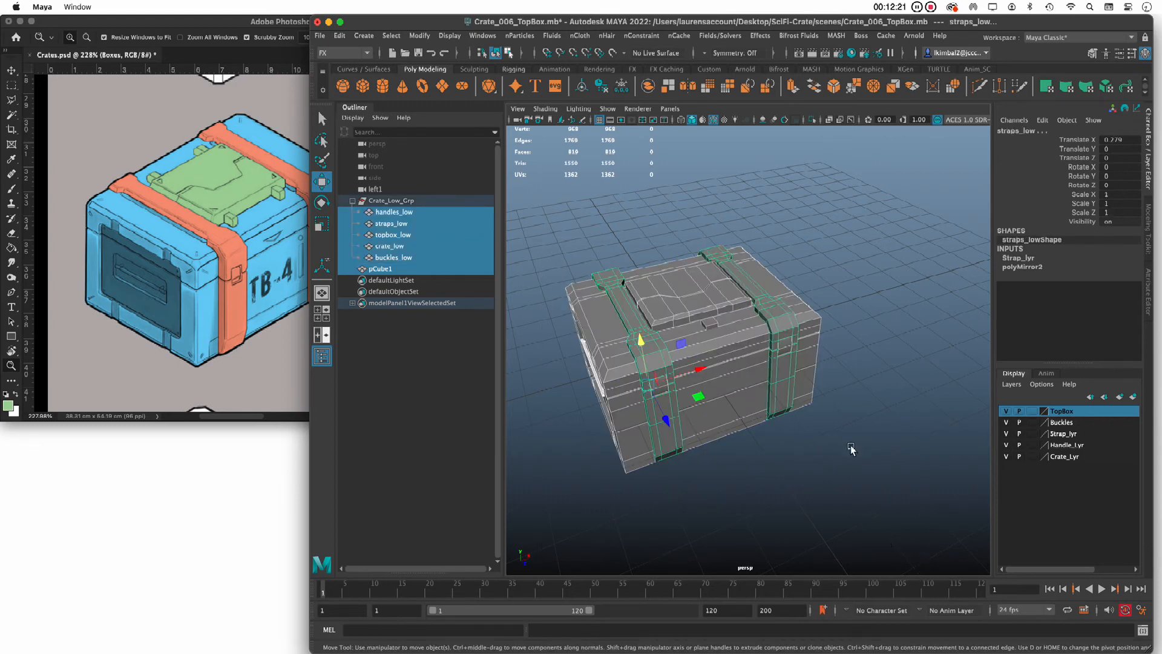
click(844, 185)
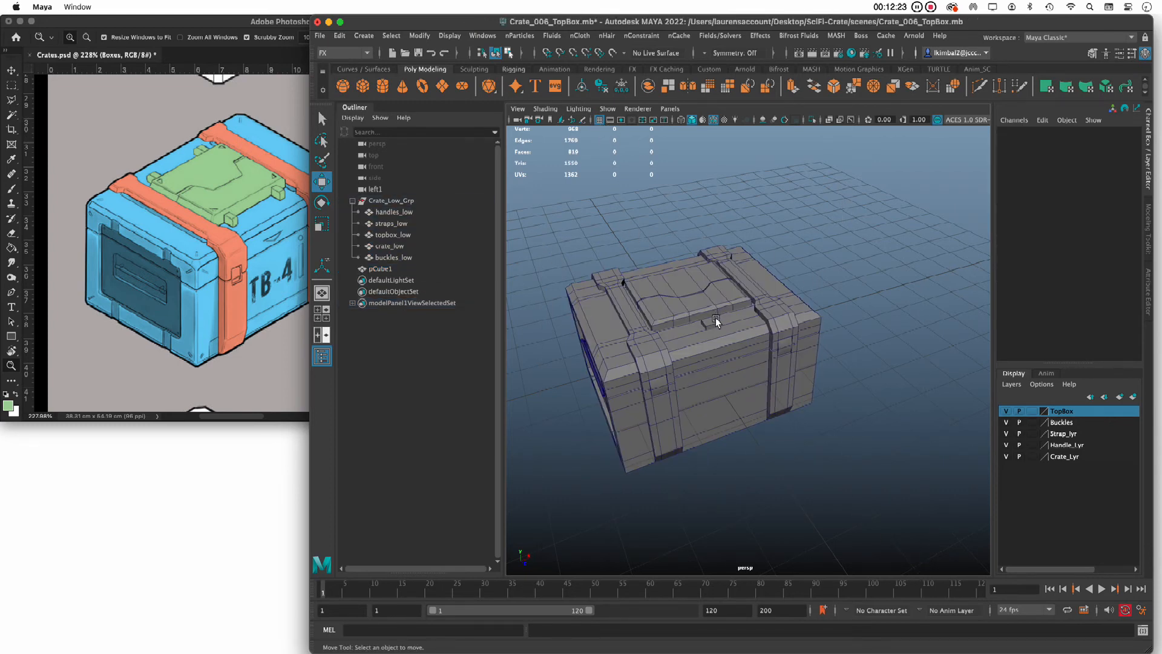
click(714, 321)
Step: Slide the small block along X to about -0.791, near the front corner of the raised panel
alt+drag(629, 286, 627, 296)
alt+middle_drag(804, 299, 676, 318)
alt+right_drag(676, 318, 826, 378)
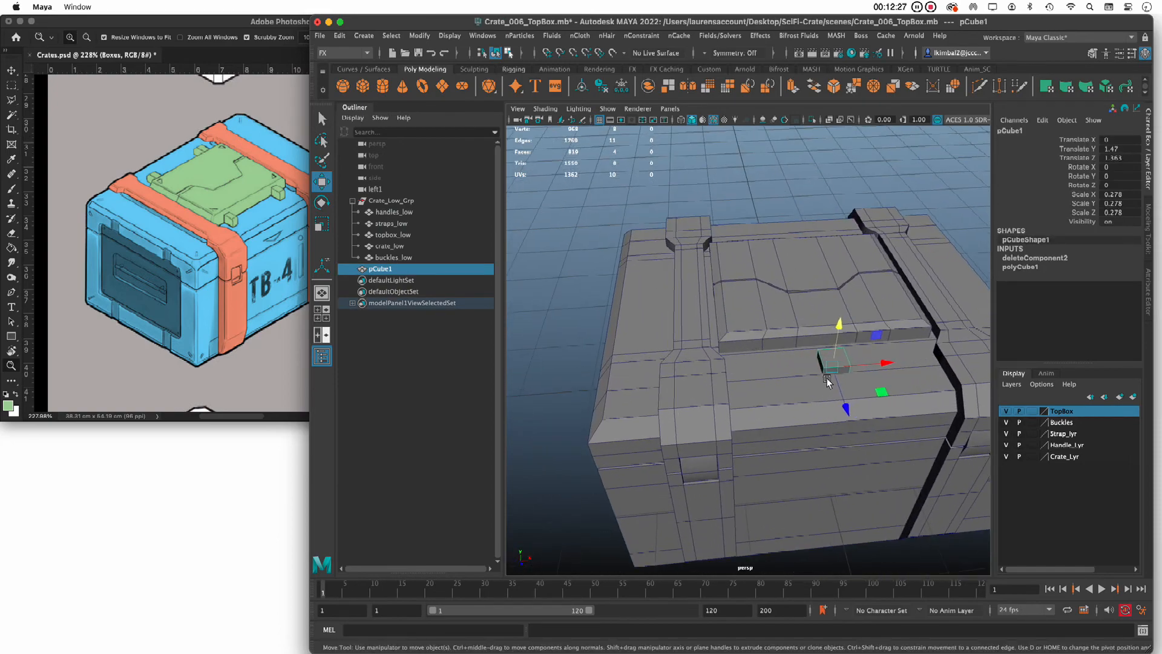
alt+drag(826, 376, 843, 376)
alt+right_drag(843, 376, 874, 455)
alt+drag(874, 455, 789, 416)
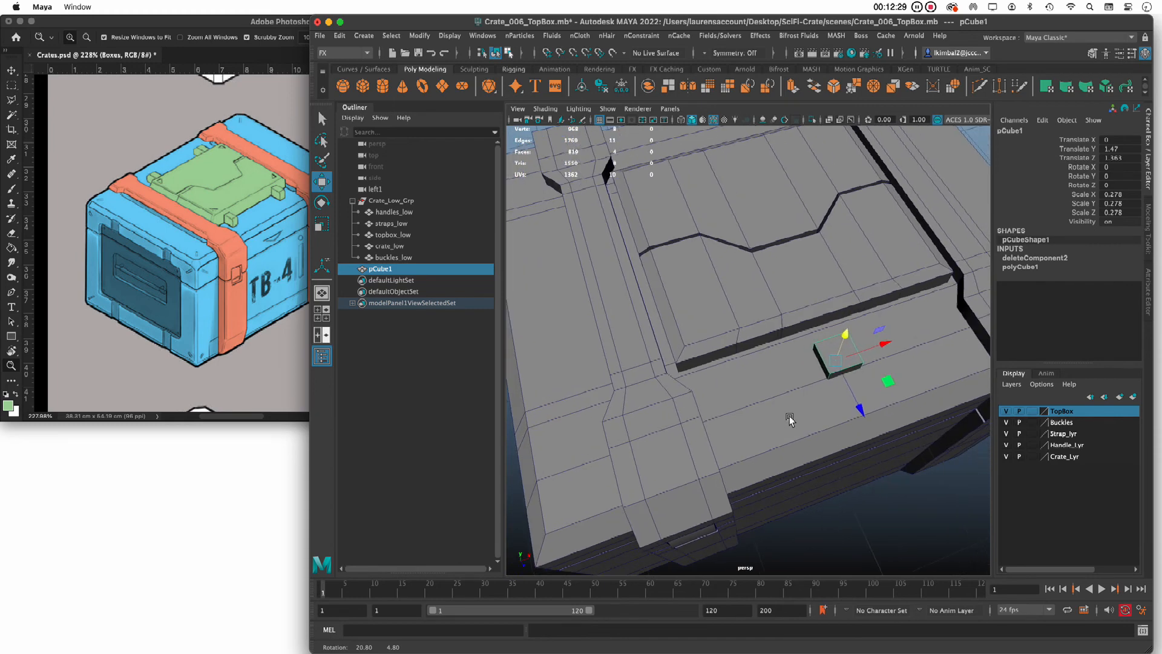
drag(885, 343, 782, 365)
drag(760, 447, 802, 411)
mouse_move(803, 411)
alt+middle_down()
mouse_move(847, 333)
mouse_move(840, 281)
mouse_move(802, 402)
alt+middle_up()
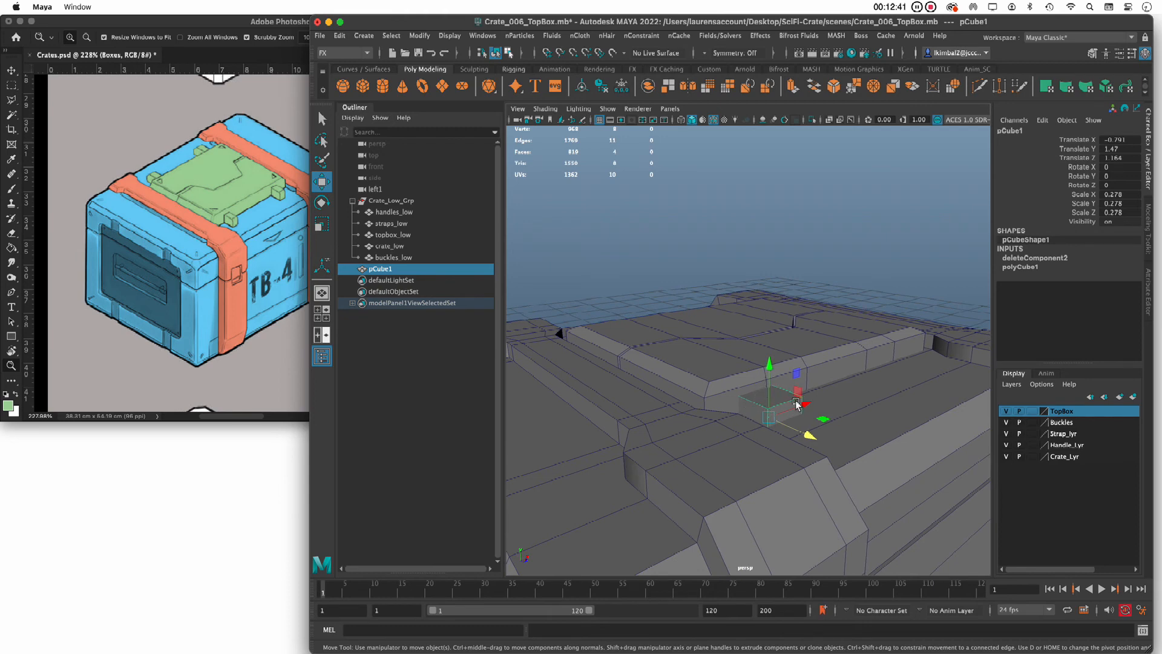
Step: Narrow the small block along X to a scale of about 0.152
key(e)
key(r)
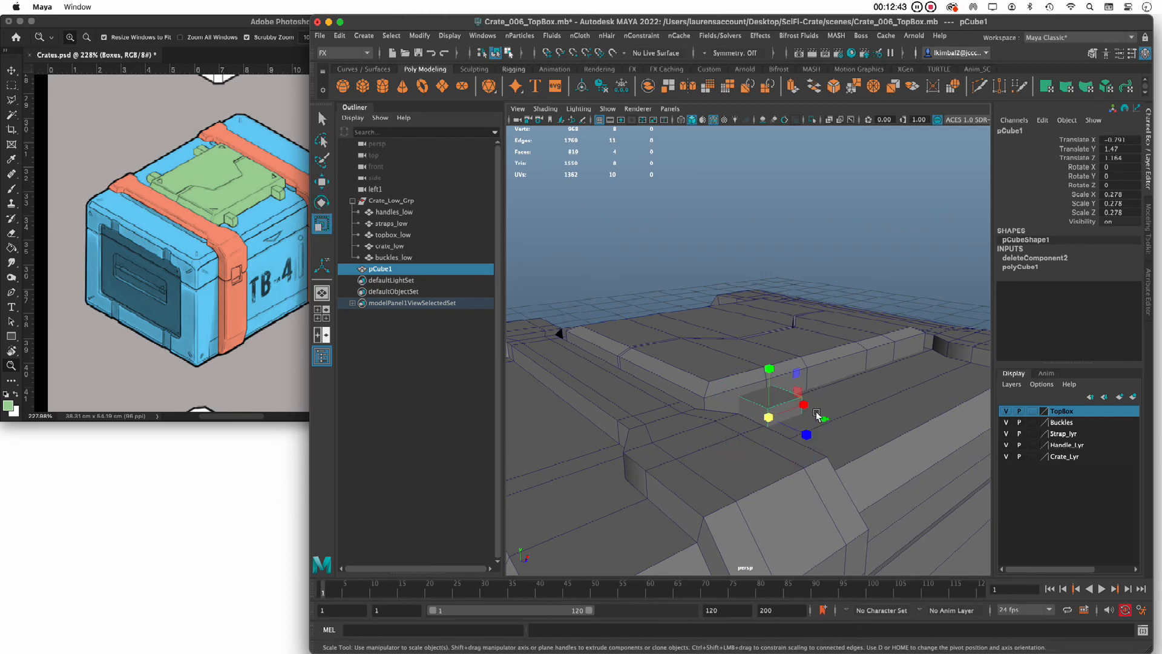
drag(808, 407, 789, 419)
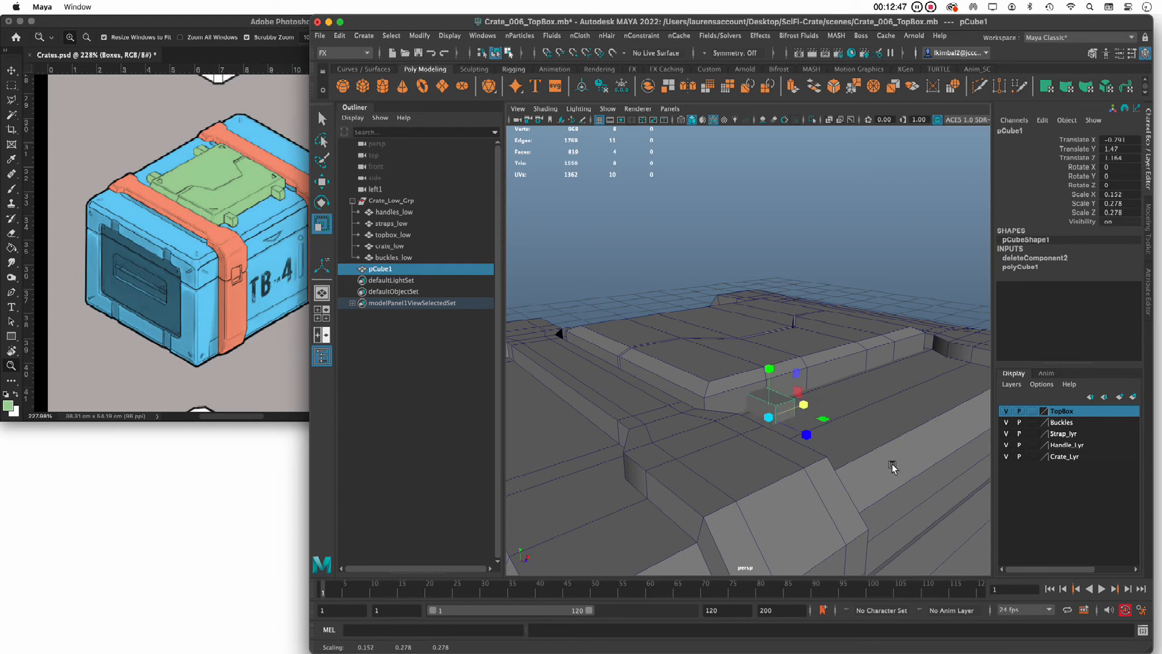
Step: Enlarge the small block slightly to scale about 0.155, 0.282, 0.282 and reselect it as an object
click(870, 237)
click(771, 405)
right_drag(769, 292, 768, 323)
drag(783, 403, 785, 406)
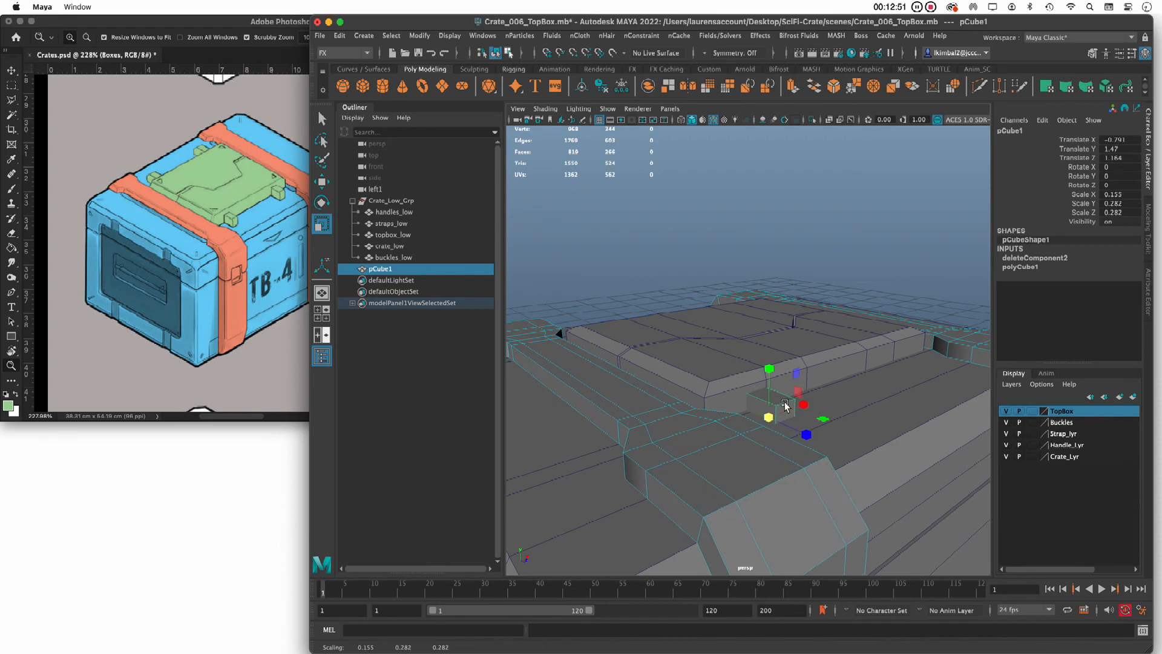
click(837, 291)
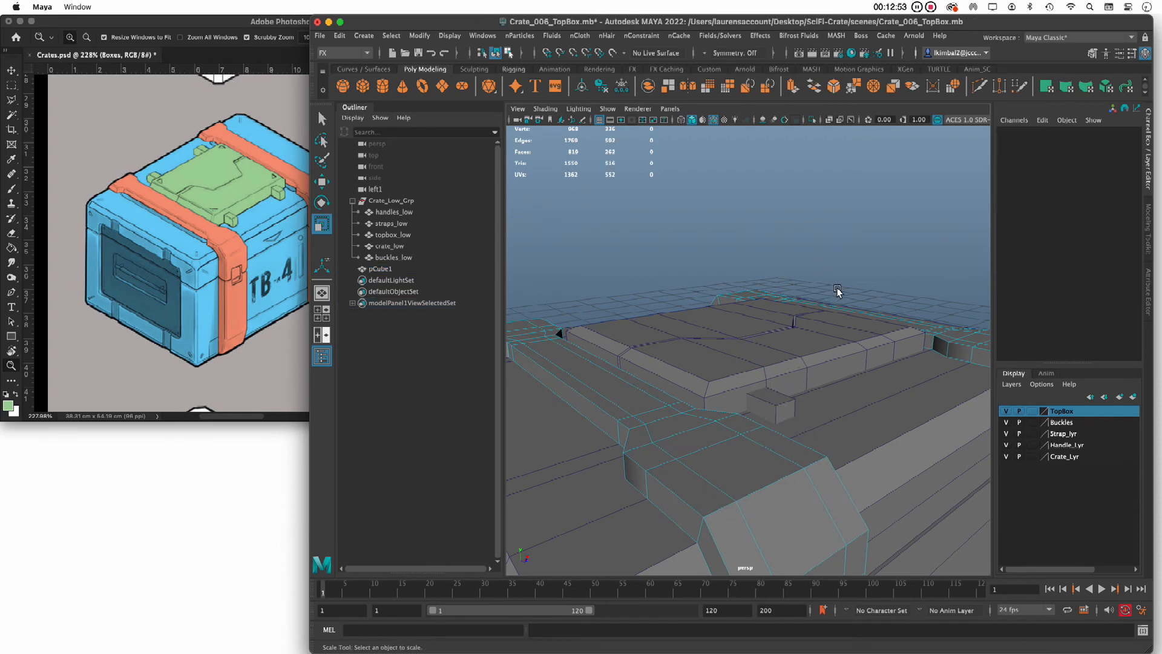
key(F8)
click(775, 410)
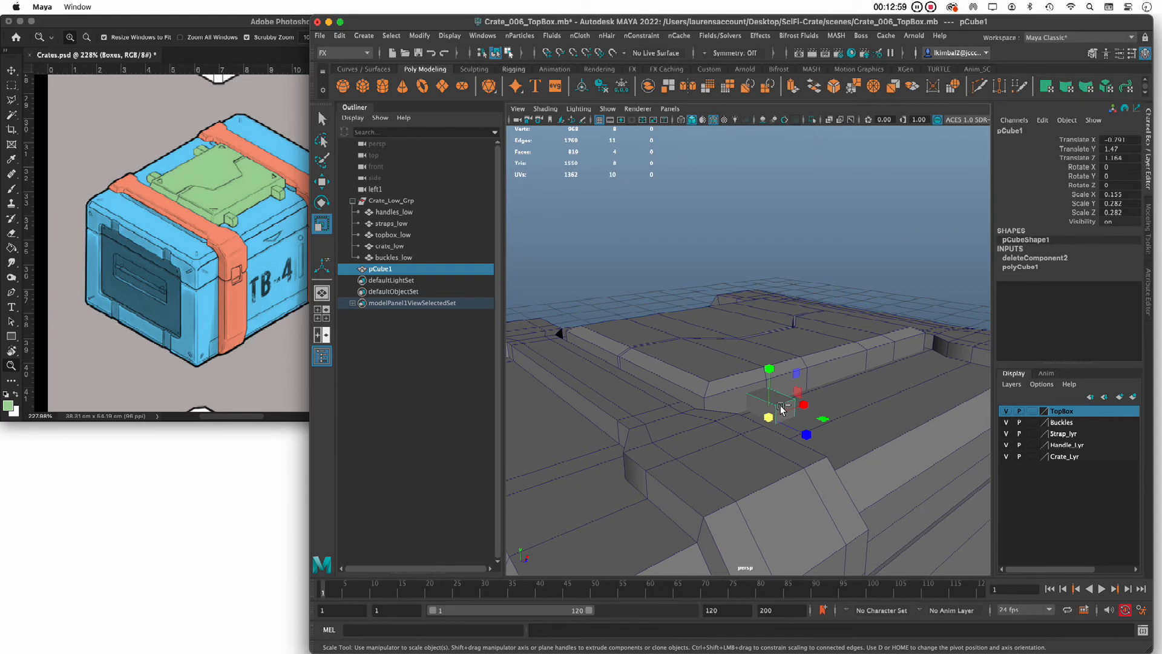
Step: Isolate the small block to pick its front face, and try tapering the block by scaling that face to about 0.8
key(ctrl+1)
right_drag(781, 293, 801, 458)
click(778, 425)
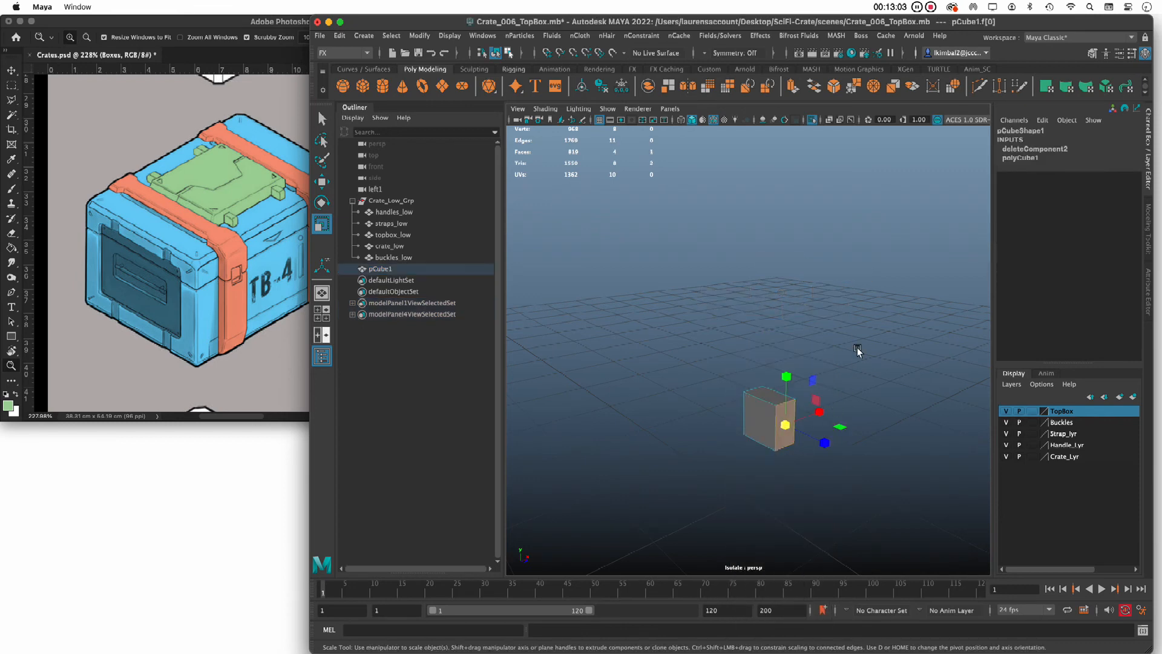
key(ctrl+1)
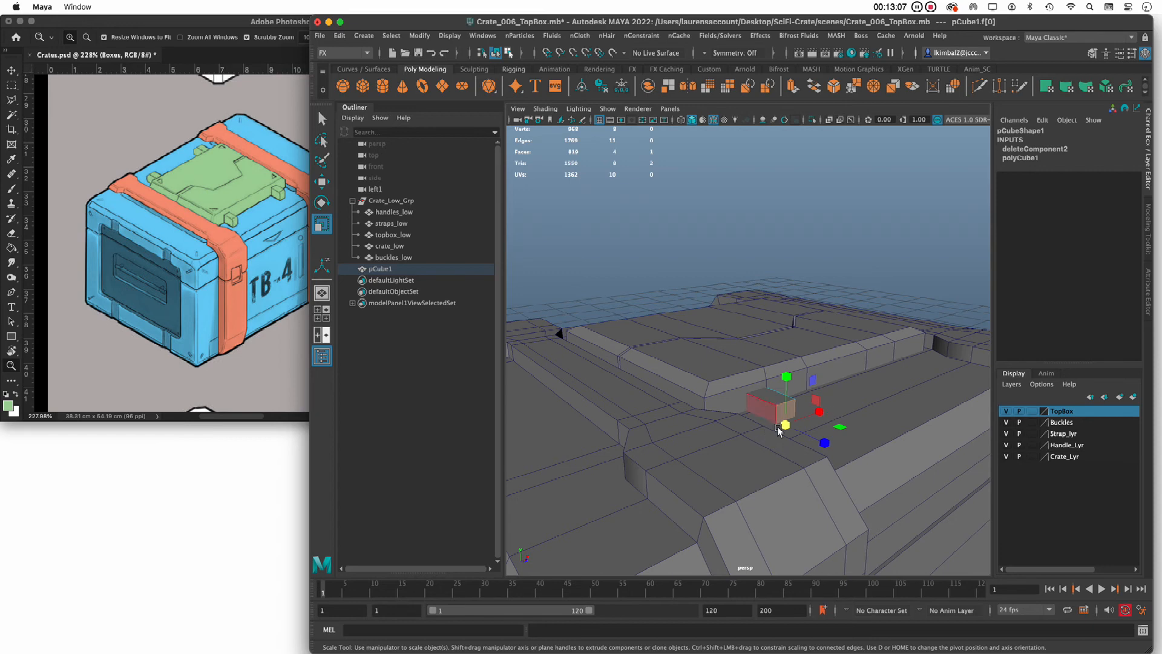
drag(783, 424, 784, 431)
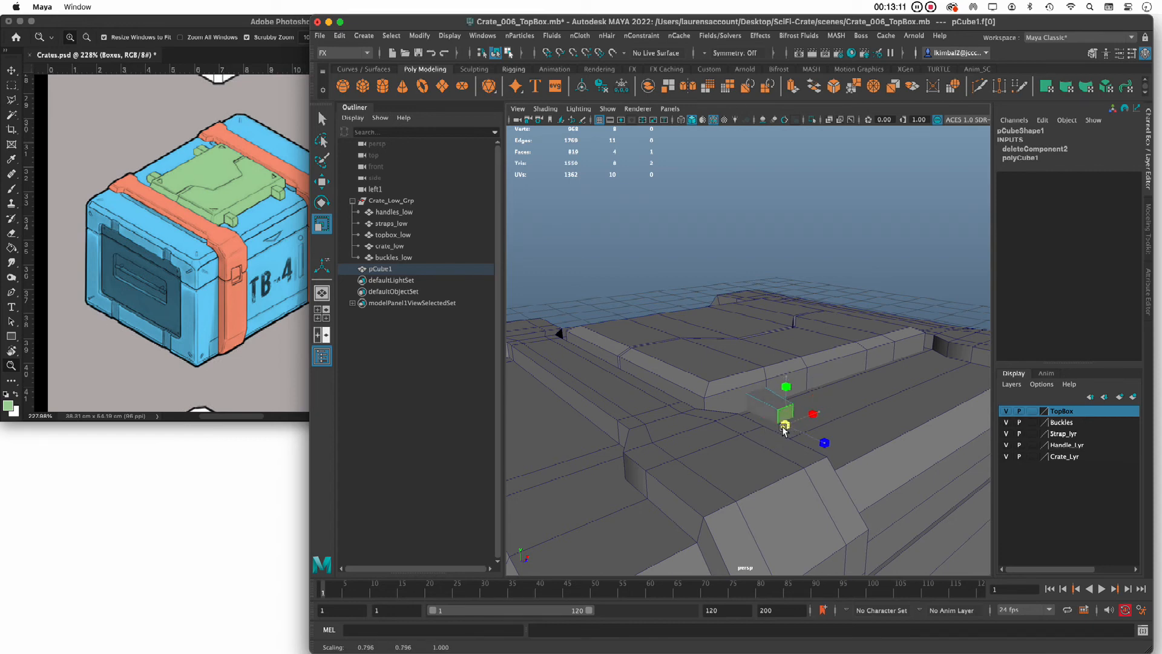
drag(784, 431, 785, 425)
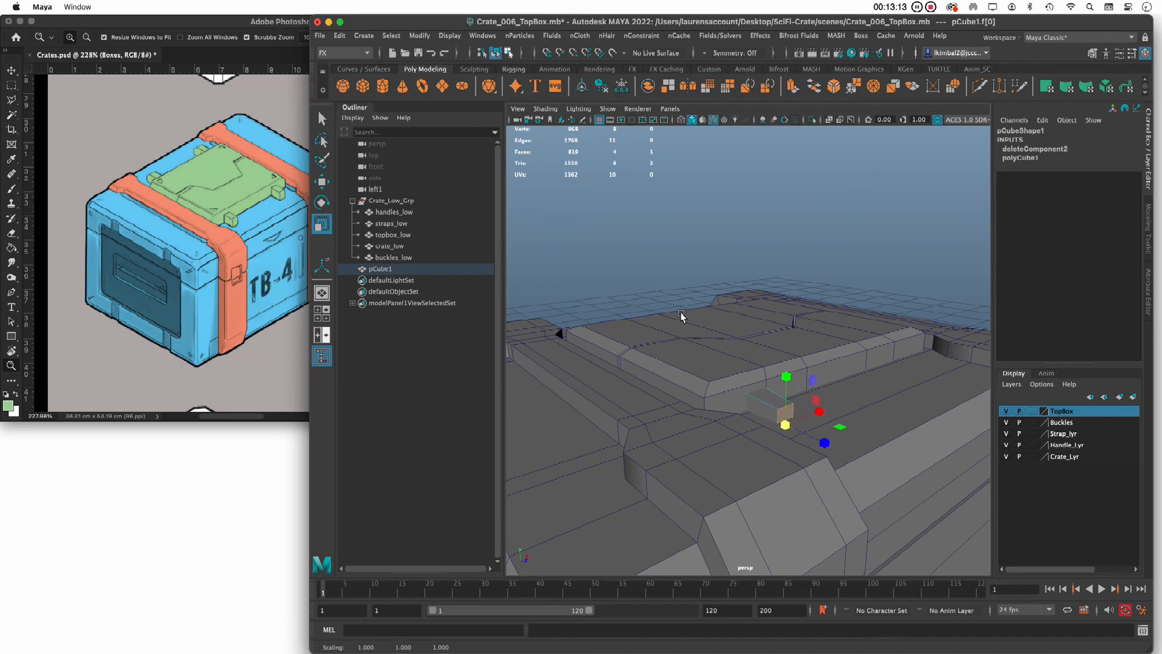
click(906, 202)
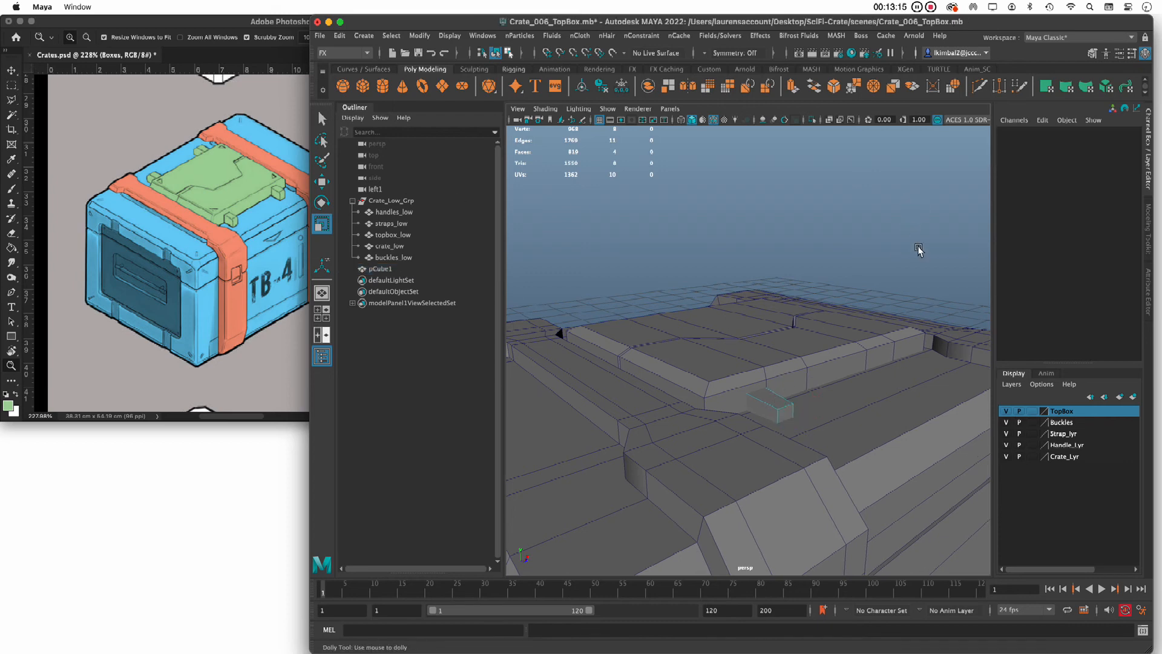
Step: Return to object selection and shift the small block along X to about -0.811
mouse_move(918, 252)
alt+mouse_down()
mouse_move(892, 239)
mouse_move(902, 238)
alt+mouse_up()
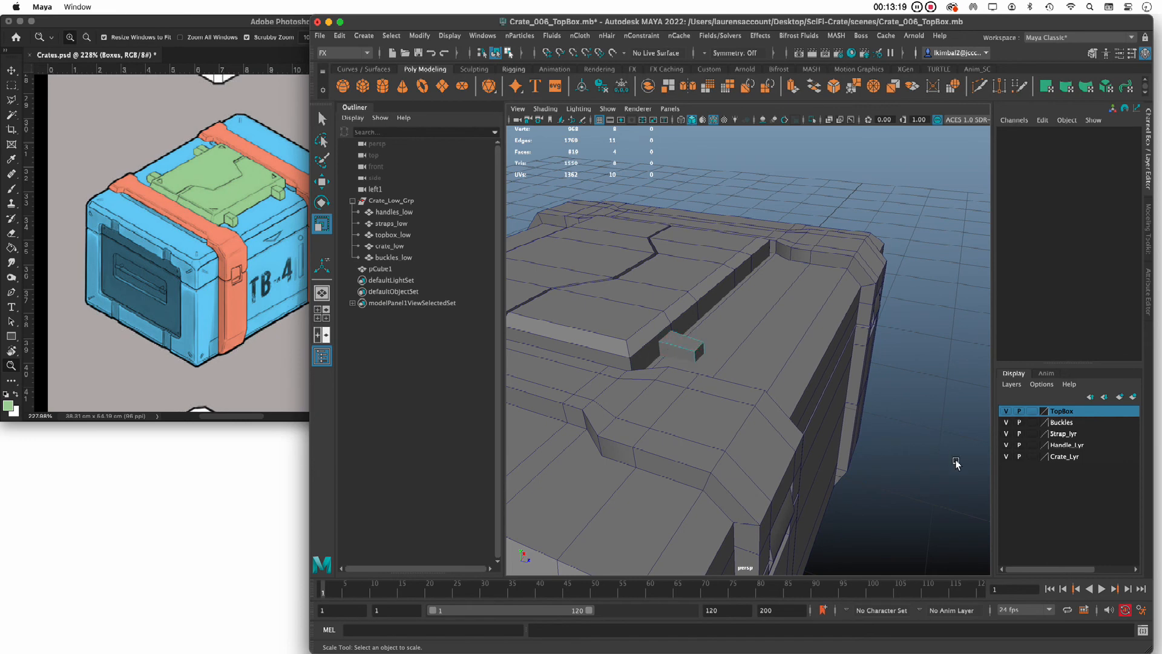
key(F8)
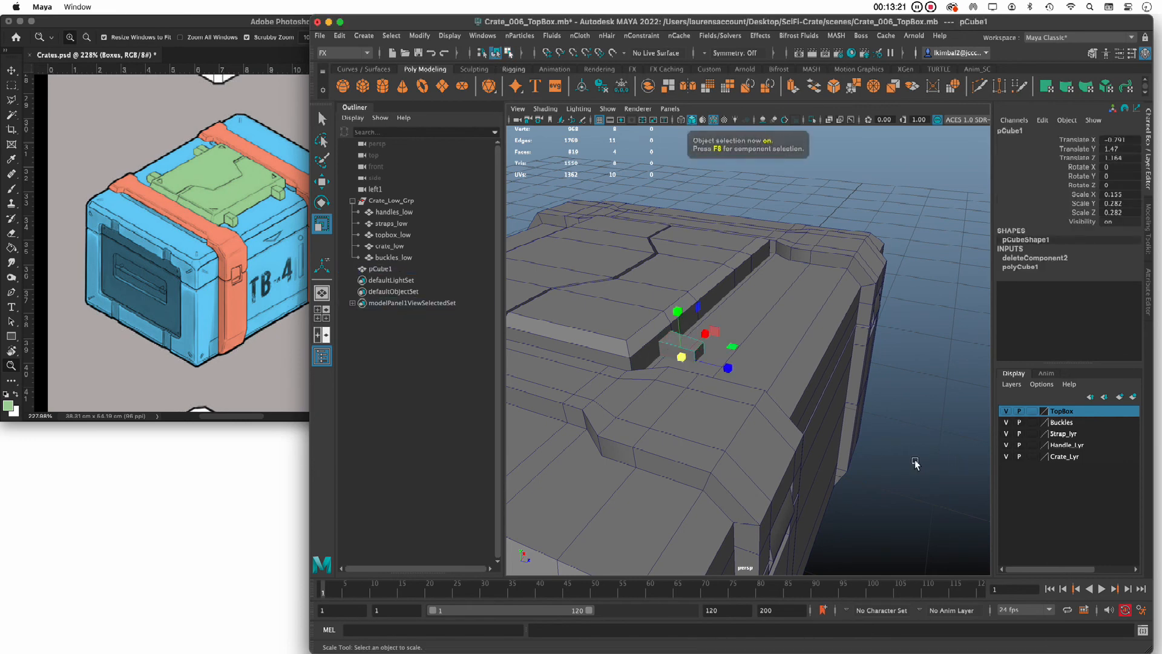
click(914, 459)
alt+drag(914, 460, 797, 494)
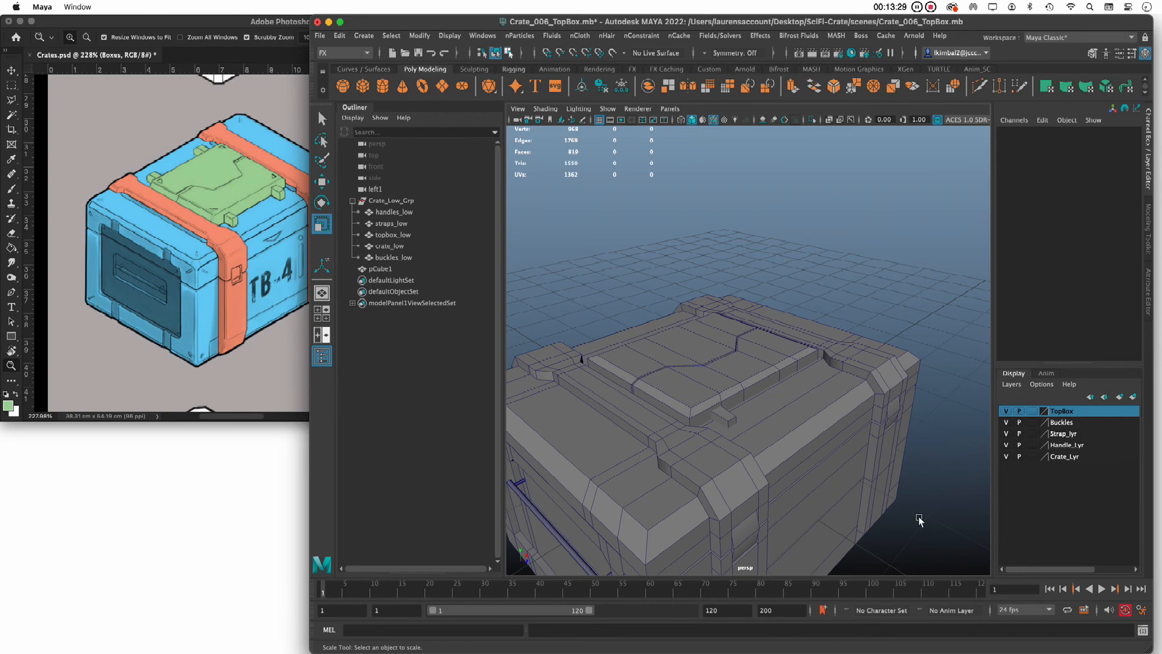
alt+drag(919, 521, 811, 402)
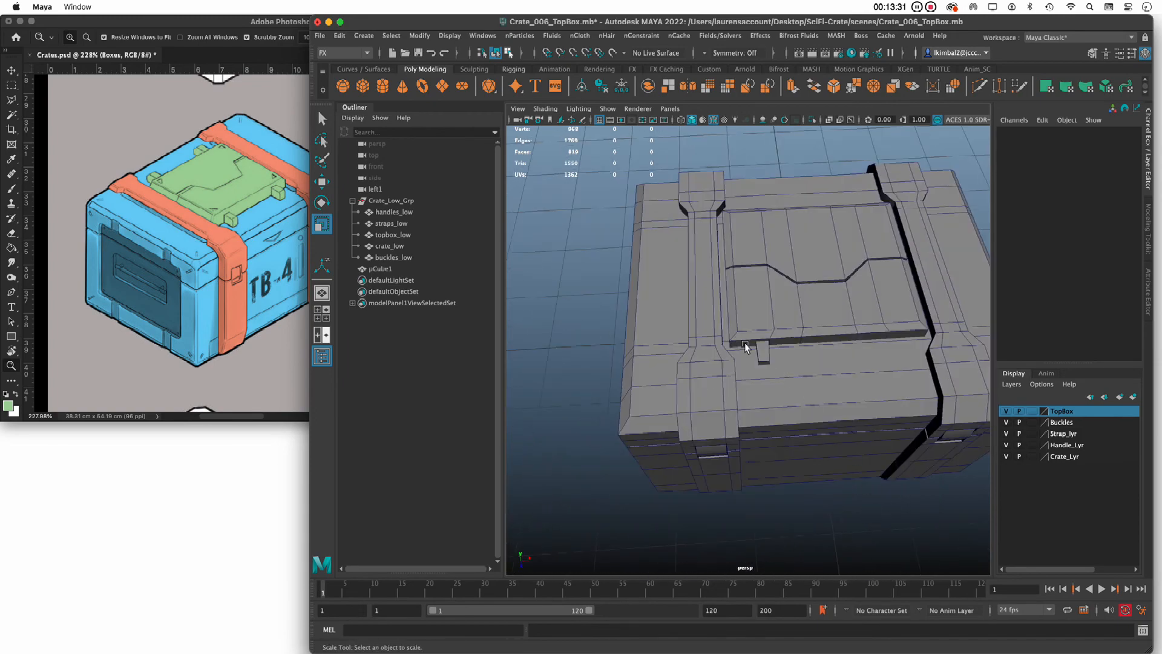
click(760, 353)
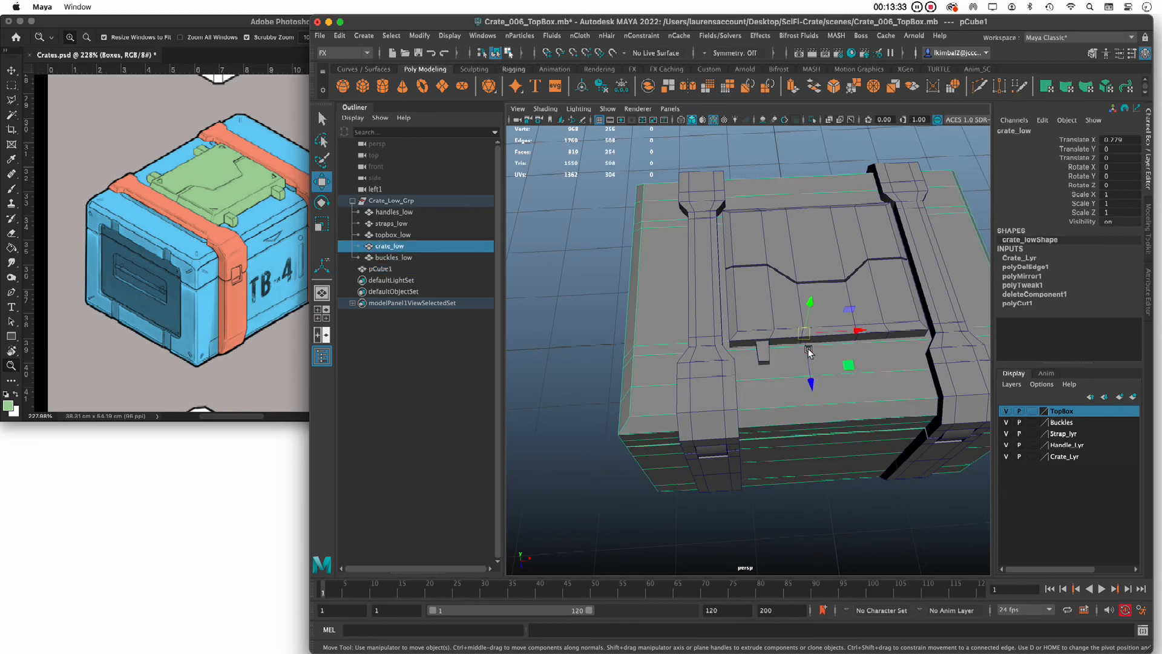
drag(804, 353, 812, 348)
Step: Freeze the small block's transformations and delete its construction history
alt+drag(838, 524, 826, 353)
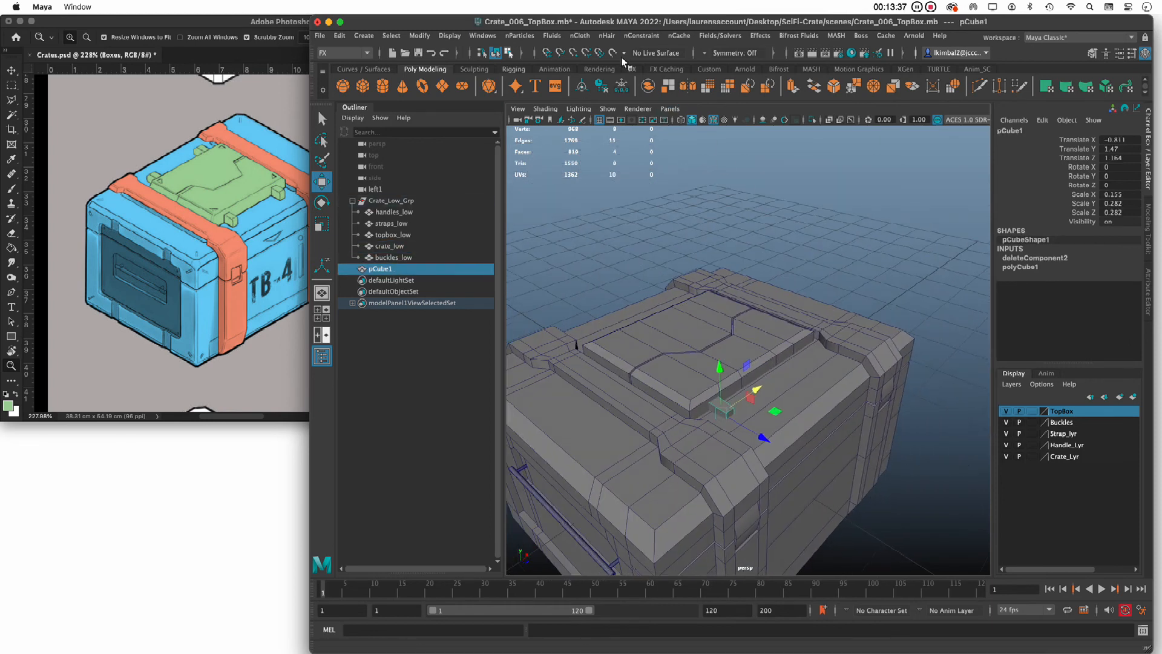
click(623, 87)
click(603, 88)
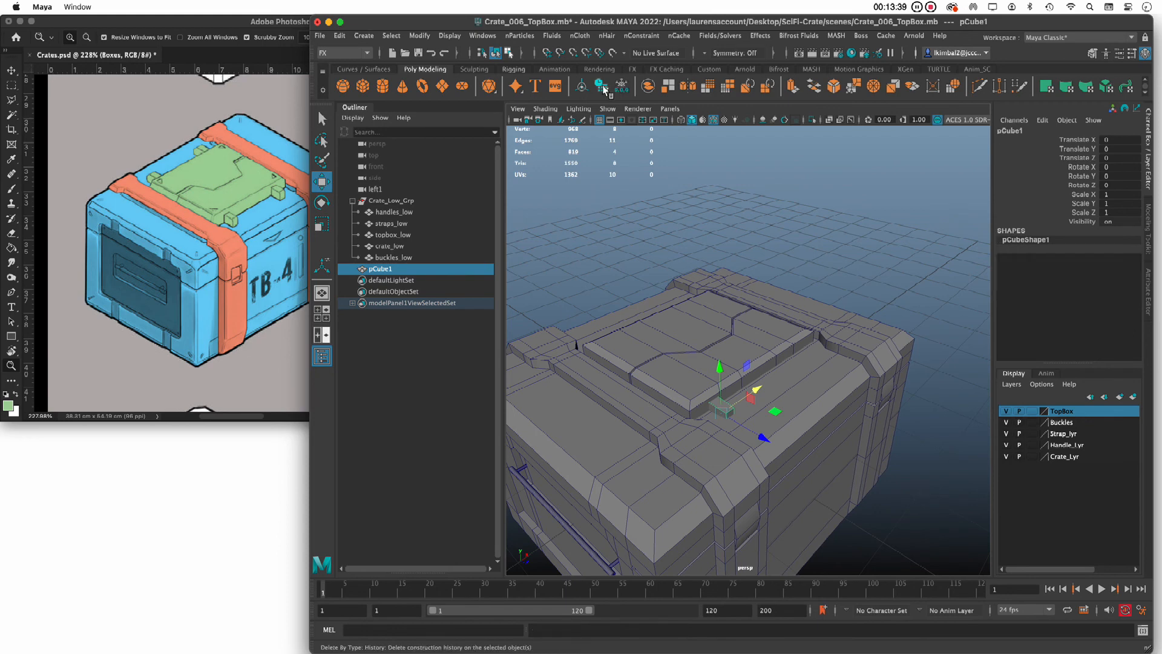
Step: Mirror the small block as a copy across the world X axis, combined with the original and without merging borders
shift+right_drag(728, 411, 785, 471)
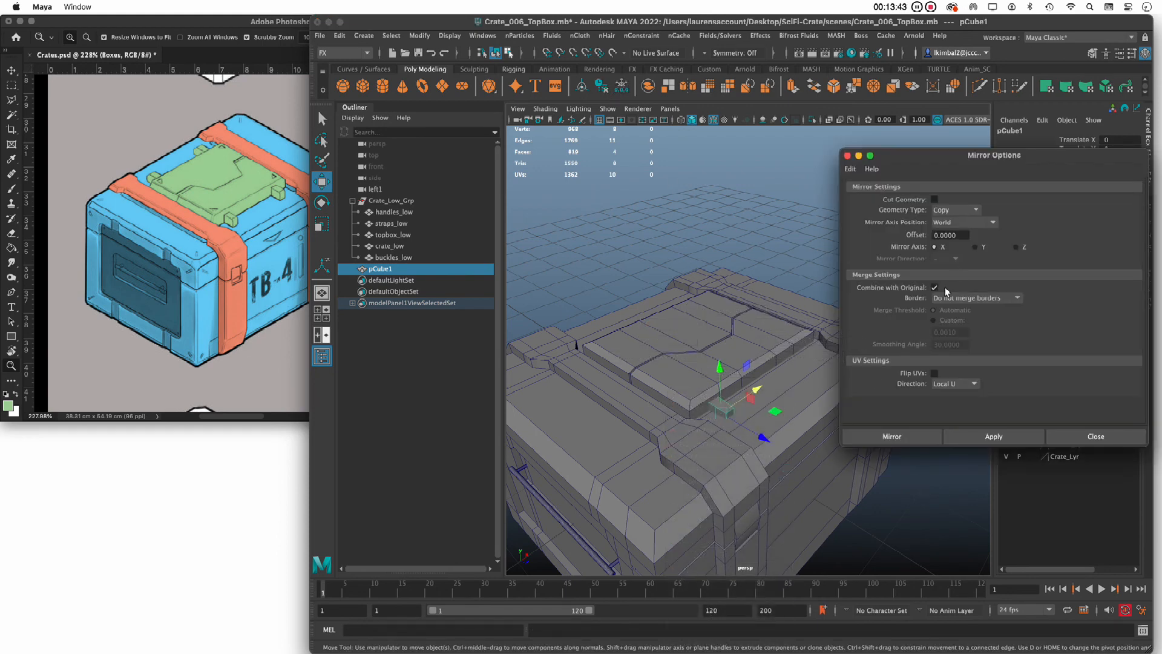
click(994, 436)
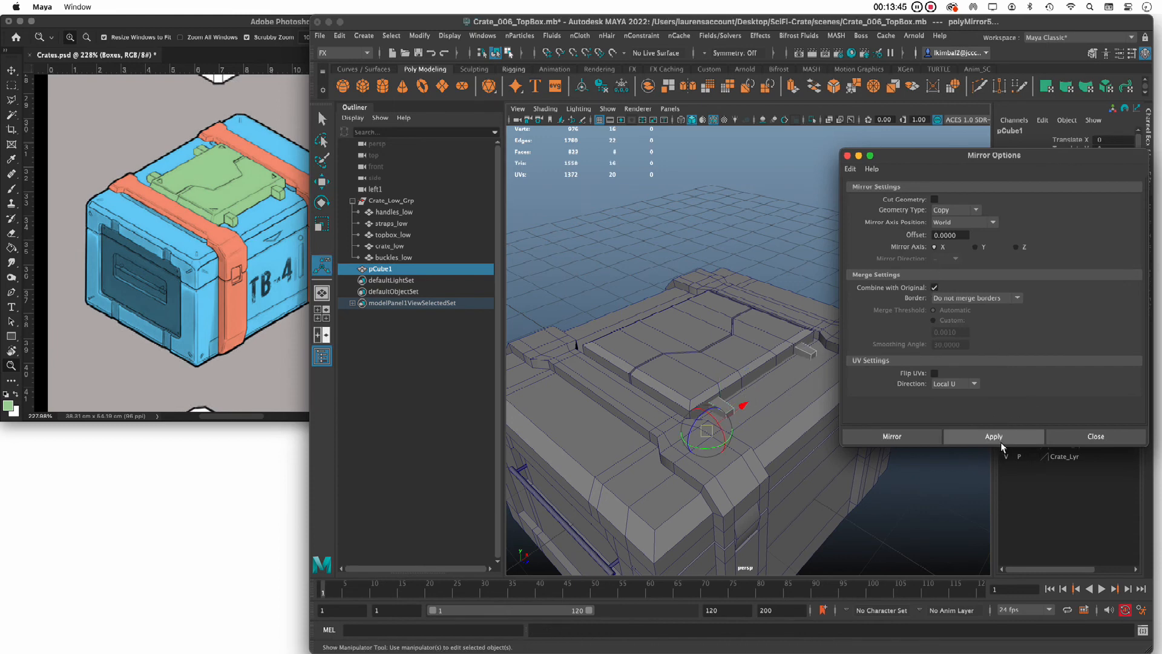
Step: Mirror the pair of small blocks as a copy across the world Z axis and close the mirror options
alt+middle_drag(923, 530, 851, 498)
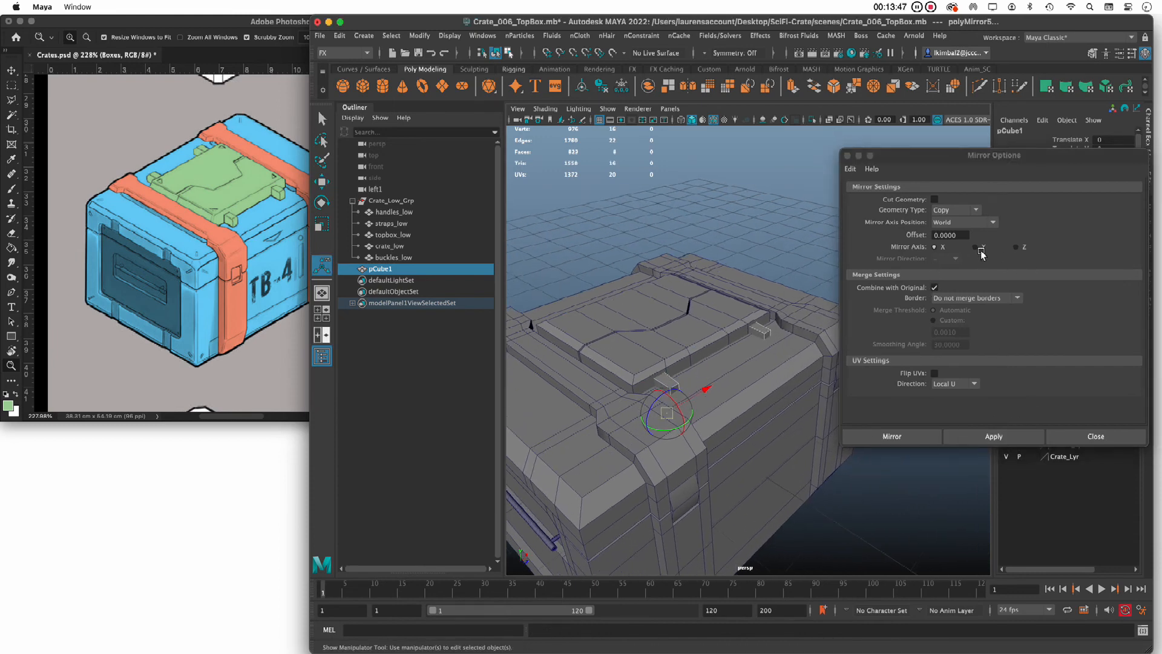
click(1014, 248)
click(1011, 434)
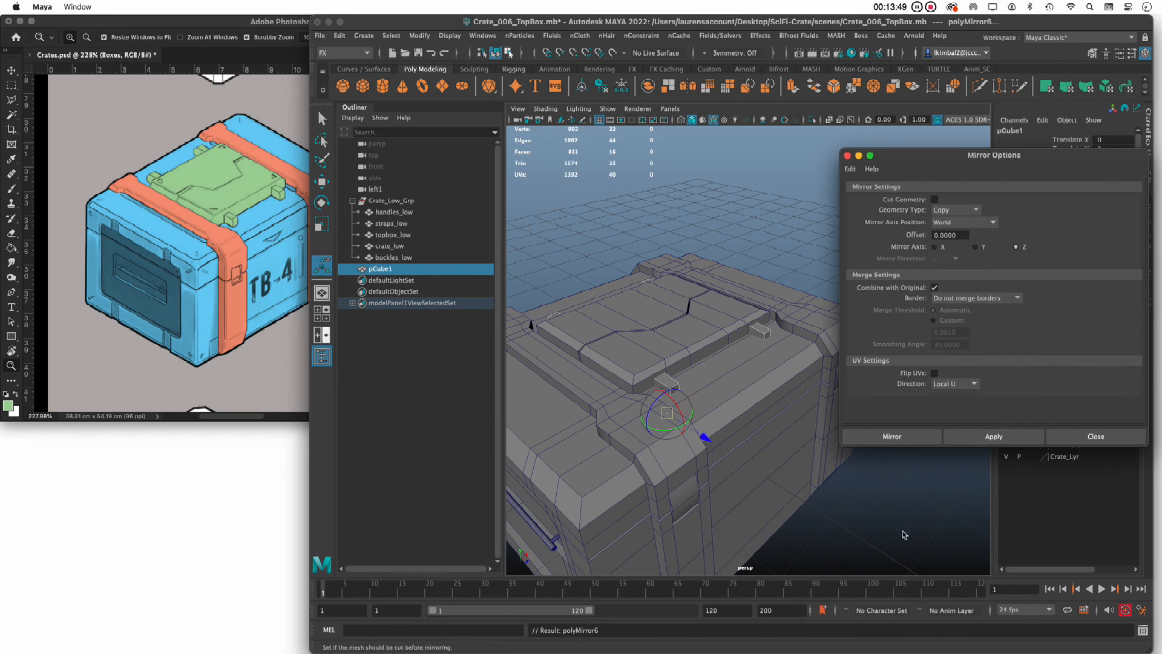
scroll(796, 513, down, 3)
alt+drag(797, 513, 829, 563)
click(1093, 440)
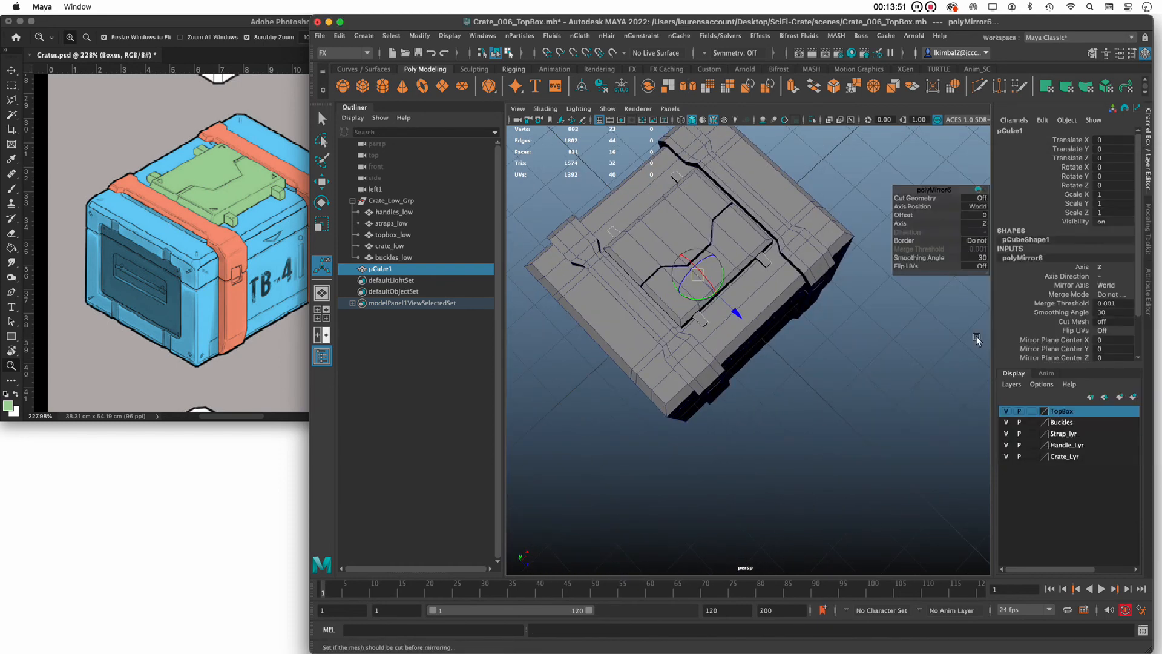
Step: Freeze the transformations of the mirrored small blocks and delete their construction history
click(601, 88)
click(623, 87)
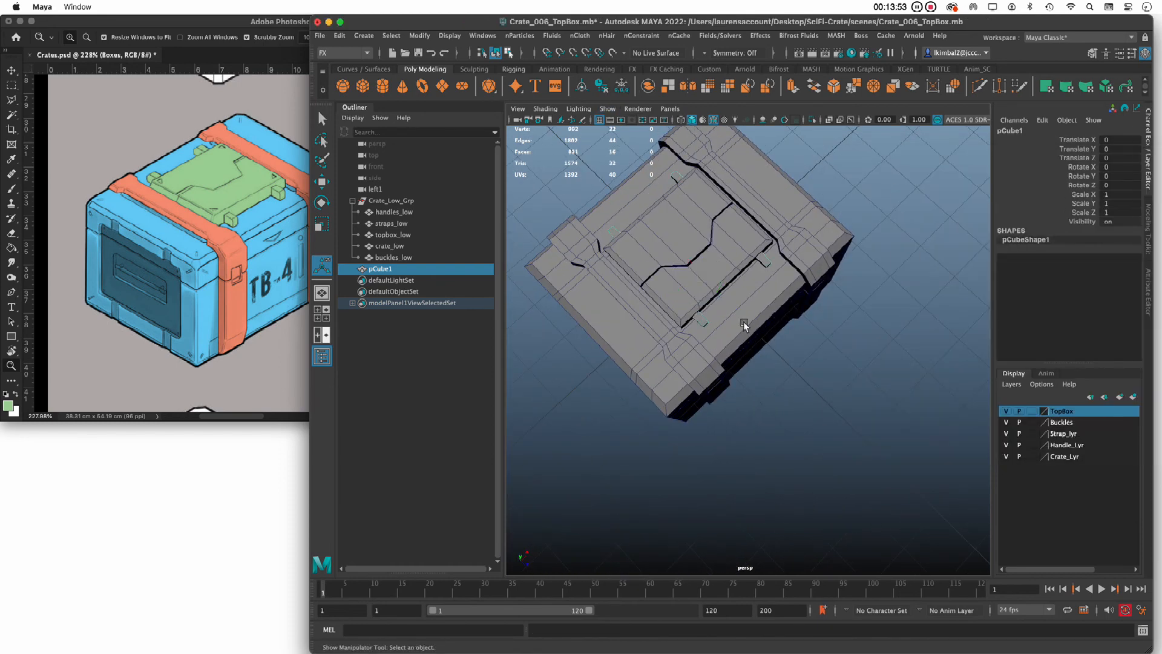
alt+drag(951, 461, 906, 412)
Step: Rename the small blocks object pCube1 as boxthingies
double_click(381, 269)
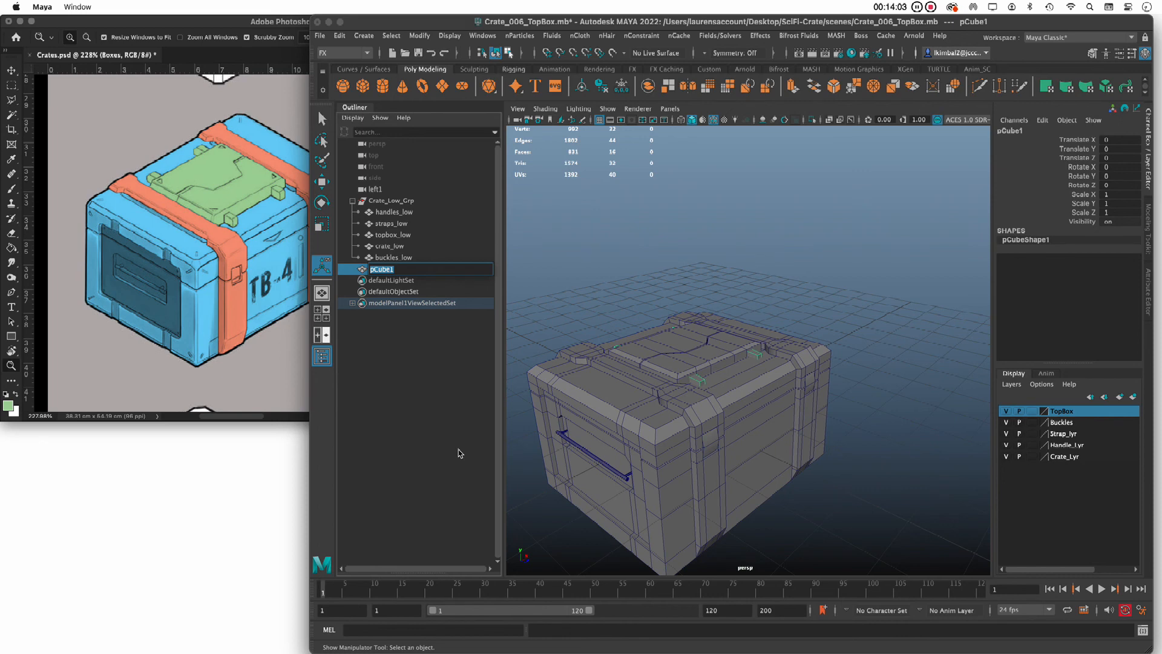
text(boxthingies)
key(Return)
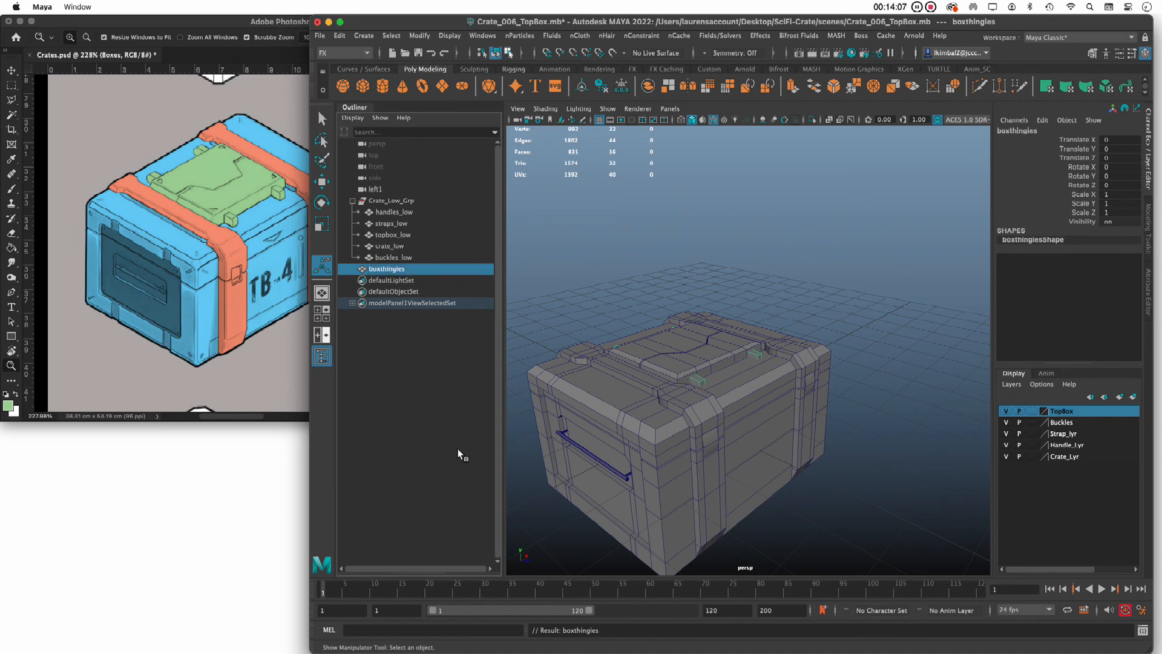
Step: Move the boxthingies object into the Crate_Low_Grp group, between straps_low and topbox_low
mouse_move(382, 270)
mouse_down()
mouse_move(394, 240)
mouse_move(398, 271)
mouse_move(412, 238)
mouse_move(394, 269)
mouse_up()
middle_drag(393, 269, 400, 231)
click(352, 201)
click(353, 201)
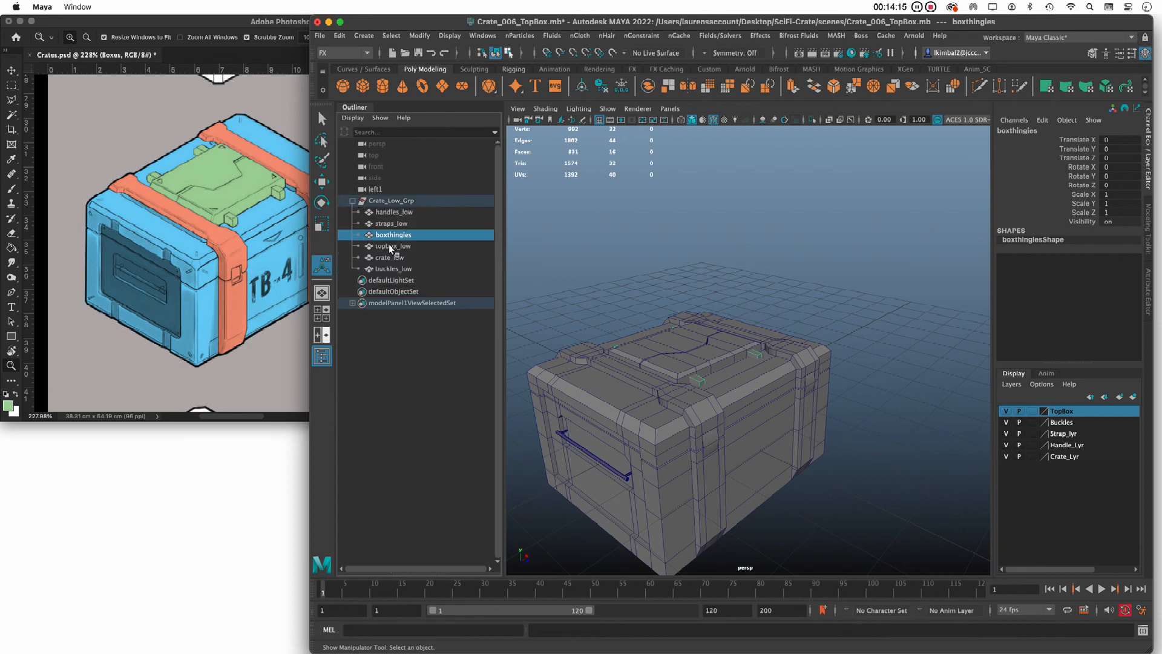
Step: Rename the grouped boxthingies object as boxes_low
double_click(404, 235)
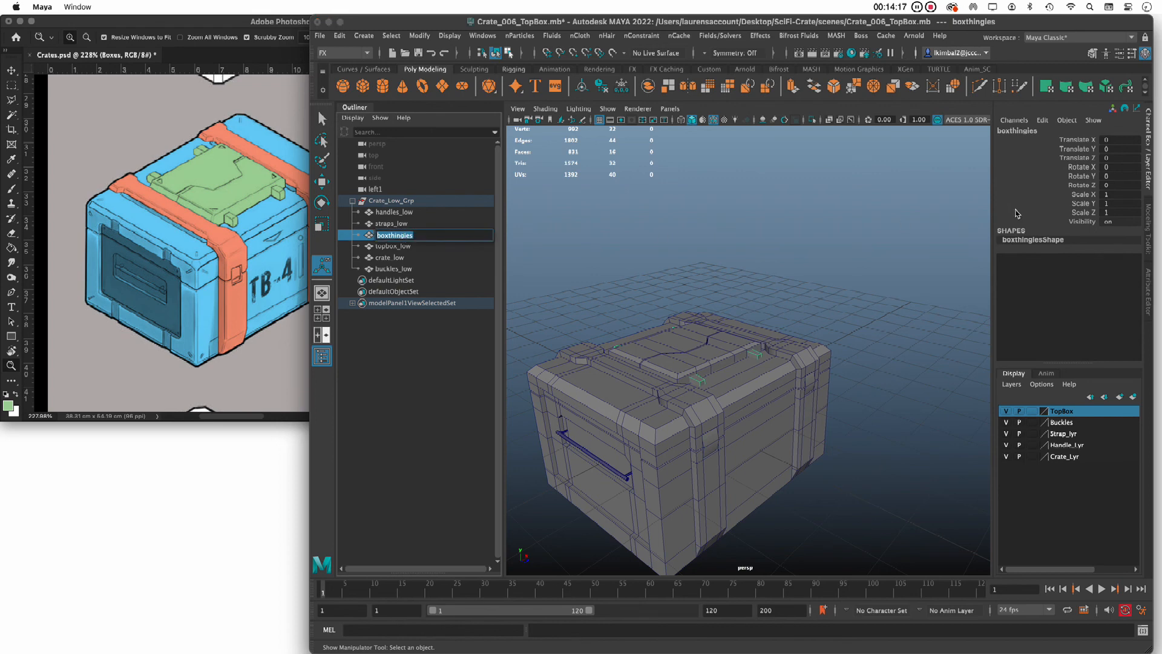
key(BackSpace)
text(boxes_low)
key(Return)
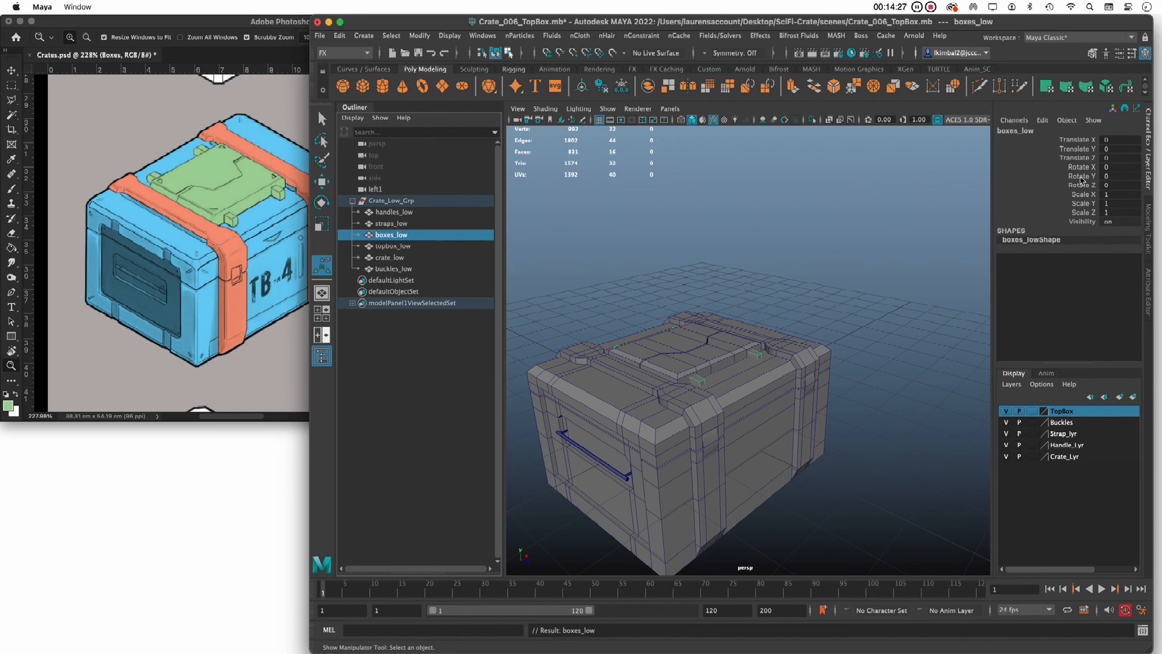
Step: Add the boxes_low object to the TopBox display layer and clear the selection
click(885, 307)
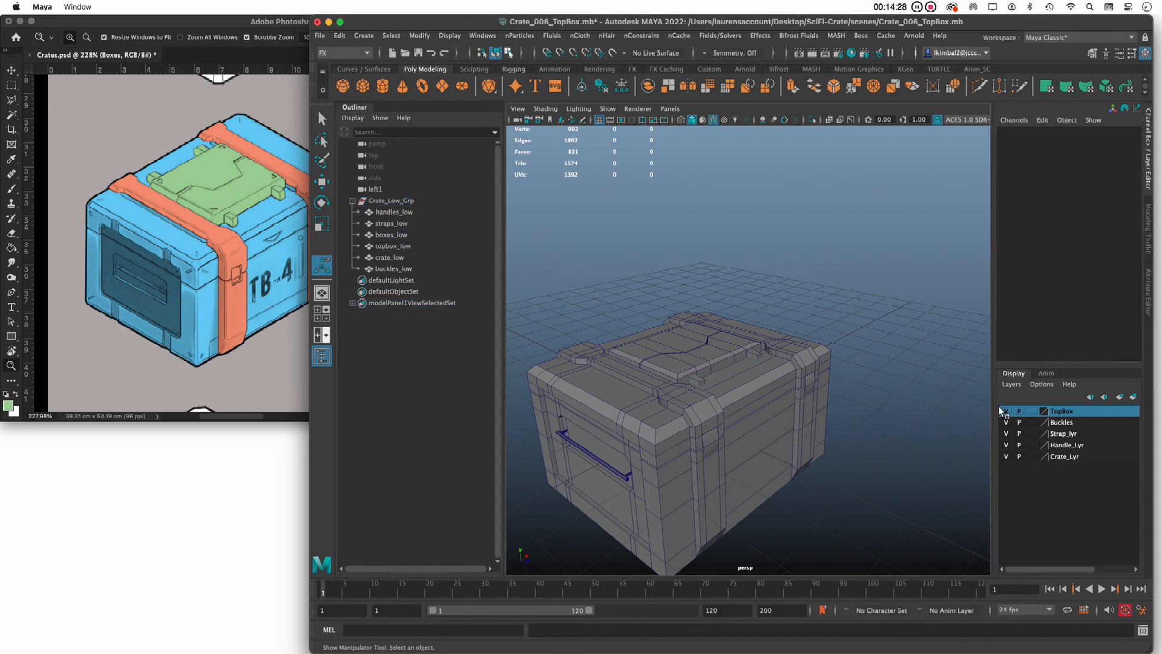
click(395, 235)
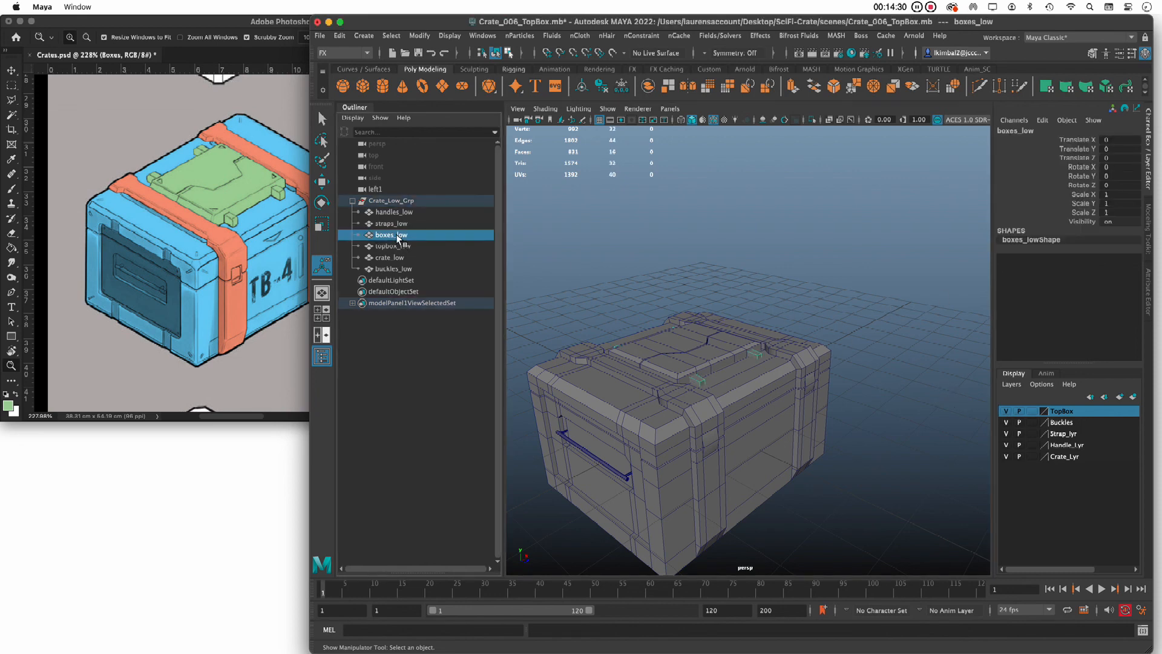
right_click(1055, 412)
click(1069, 434)
click(946, 419)
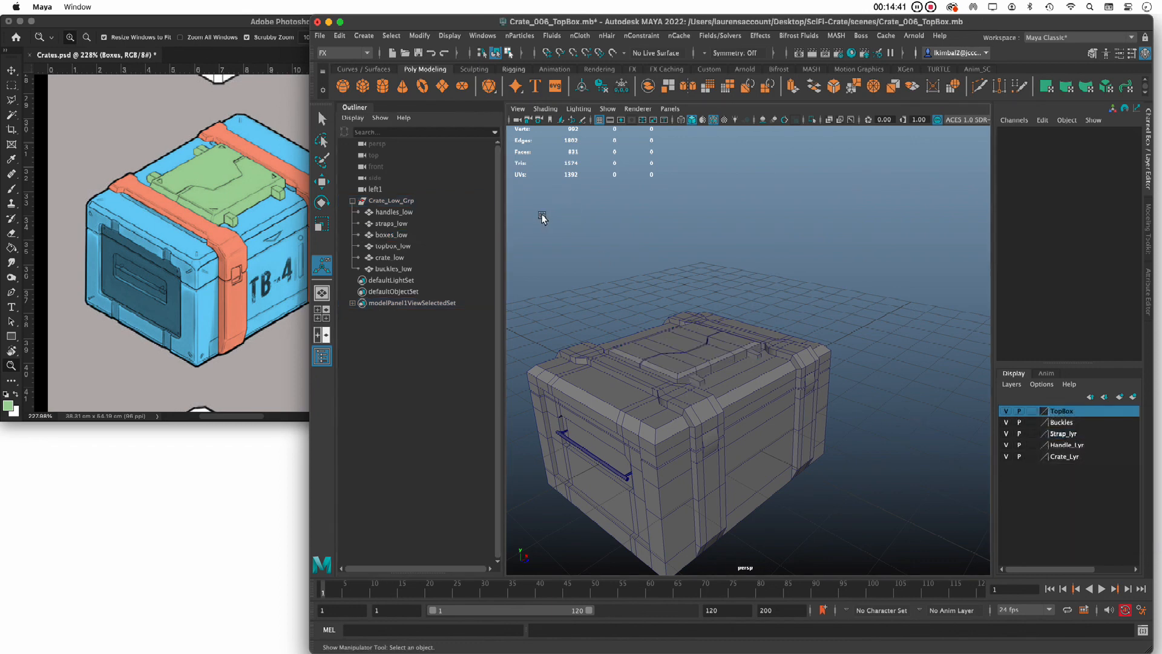
Step: Collapse the Crate_Low_Grp hierarchy and review the whole crate in the perspective view
key(space)
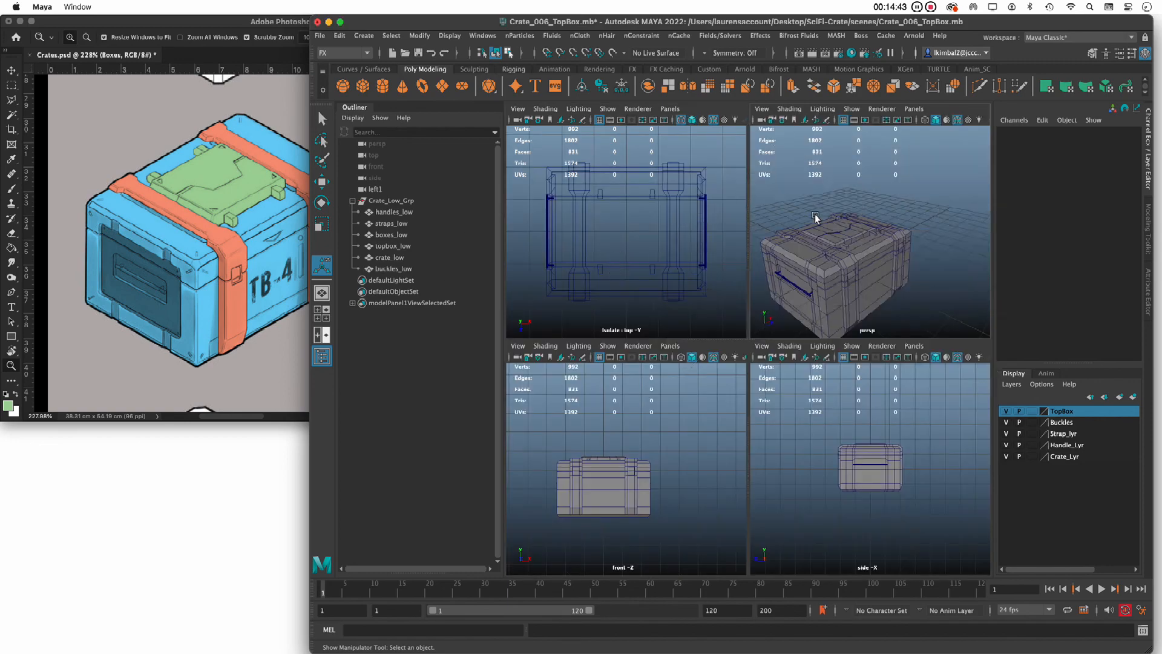
key(space)
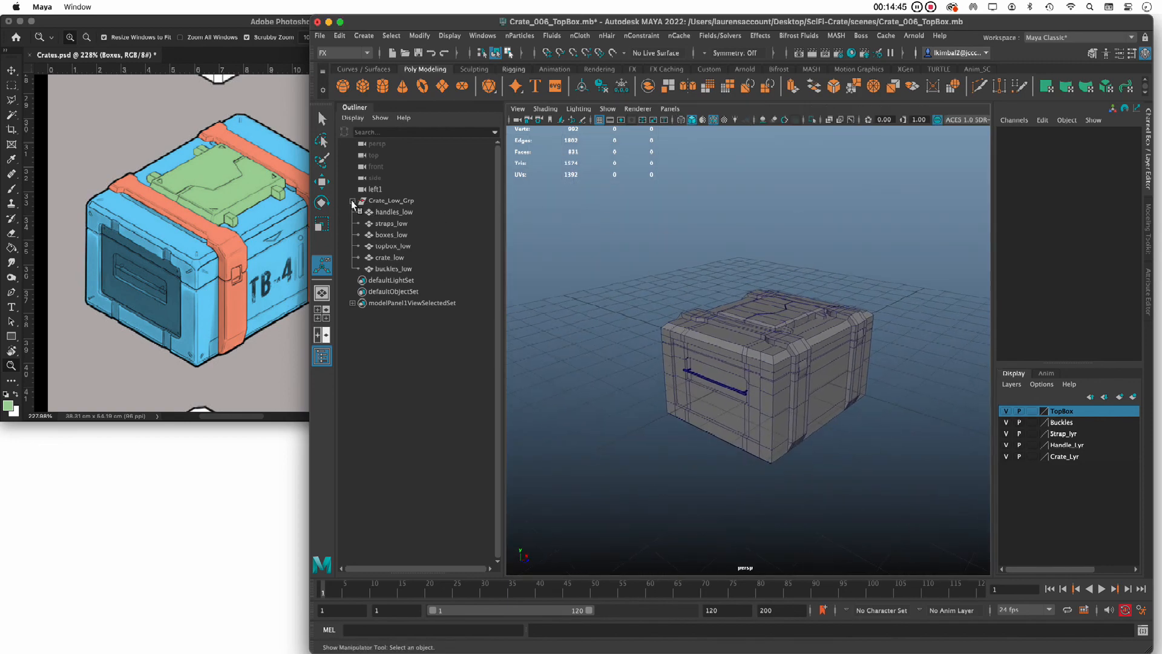
click(352, 201)
alt+drag(739, 303, 787, 333)
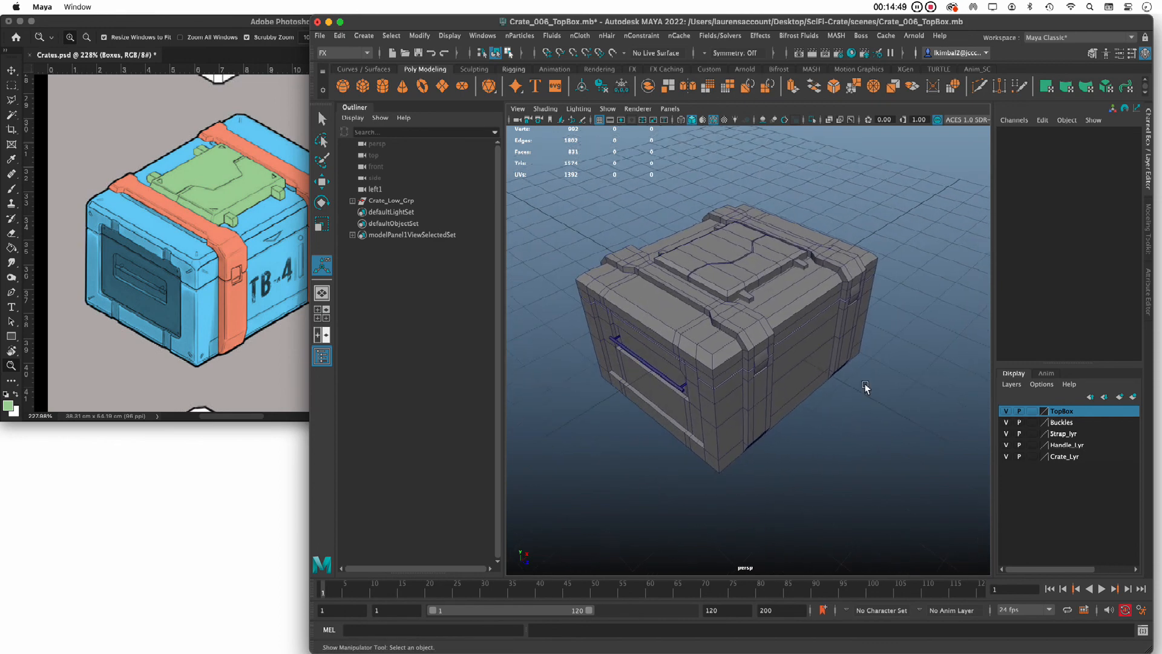
alt+drag(865, 383, 745, 290)
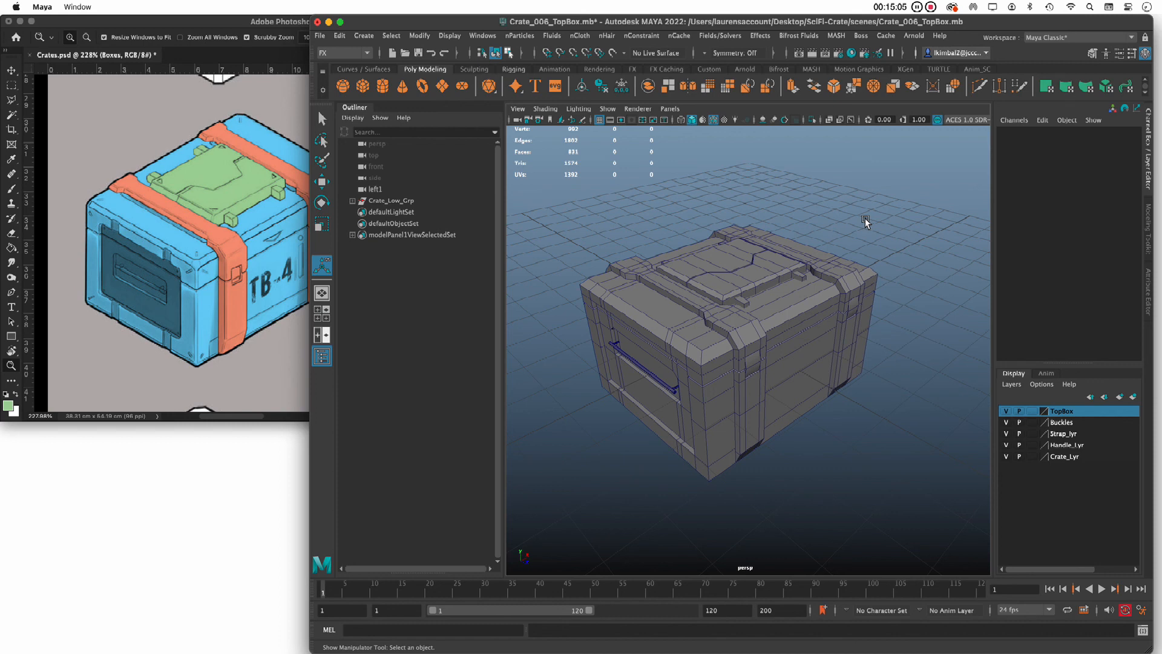
Step: Show all crate parts in smooth mesh preview and turn off wireframe on shaded
drag(564, 207, 904, 489)
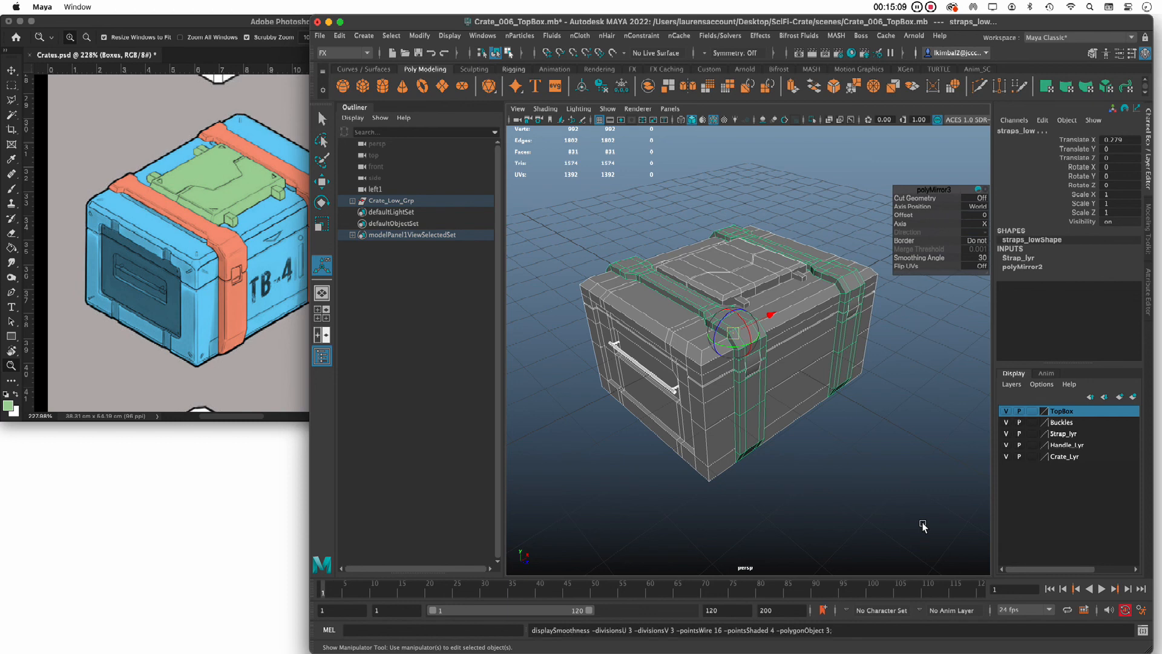
key(3)
click(921, 526)
alt+drag(921, 526, 925, 521)
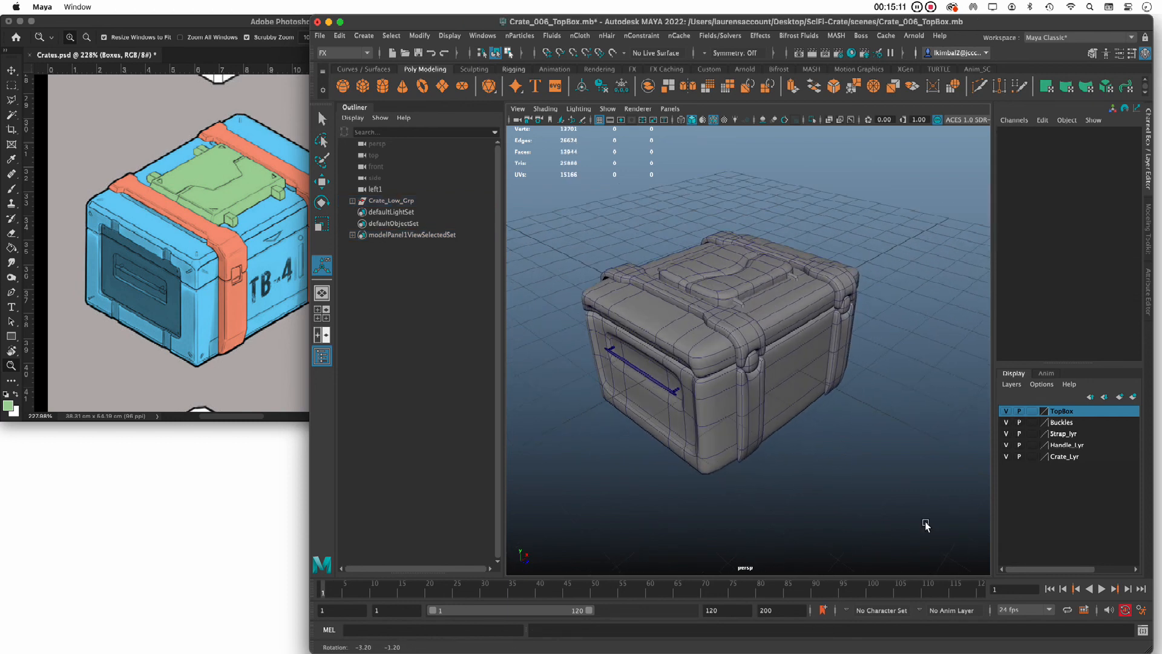
click(545, 109)
click(553, 208)
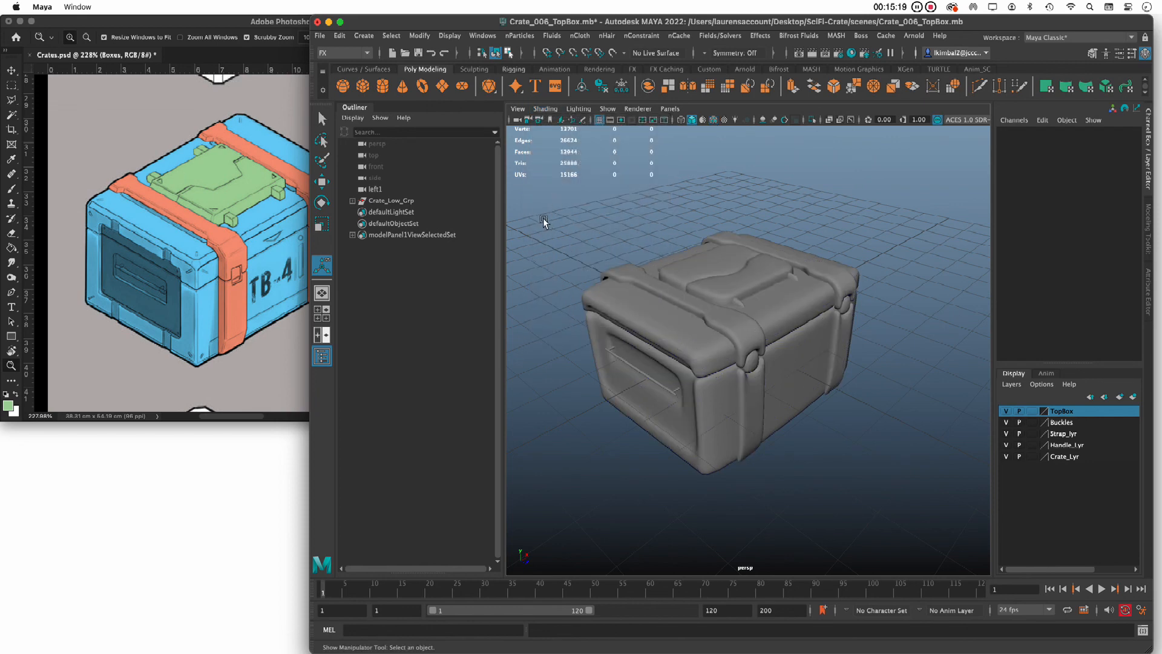
Step: Return all crate parts to unsmoothed display and inspect the low-poly crate from above
drag(543, 219, 990, 526)
key(1)
click(881, 476)
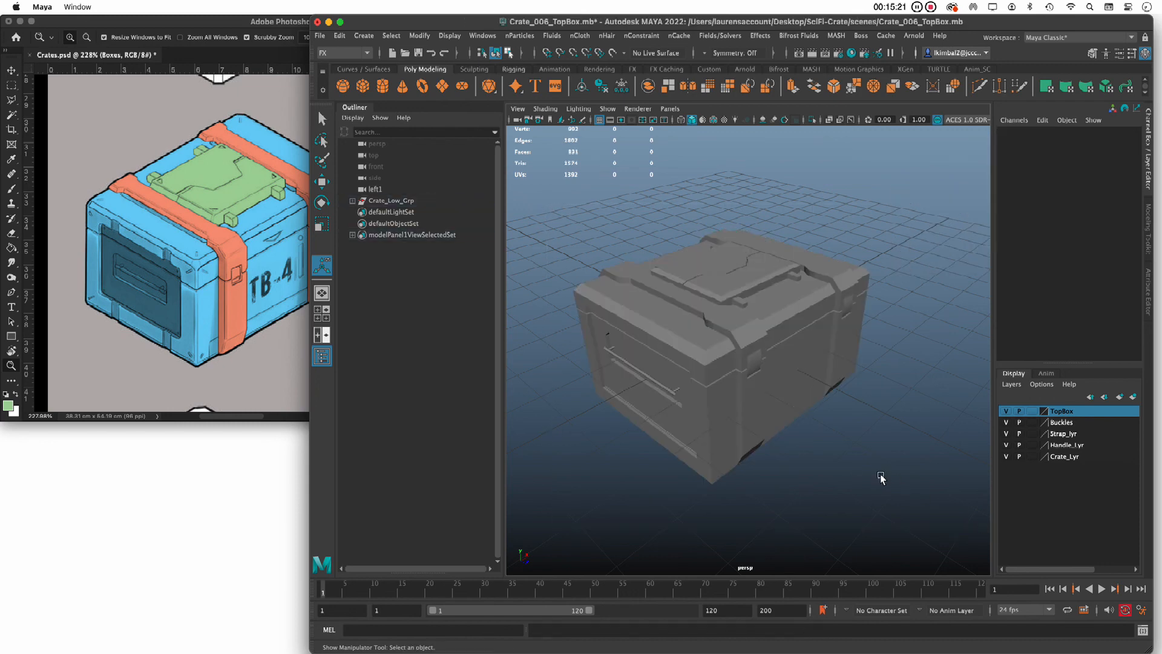
alt+drag(877, 477, 845, 281)
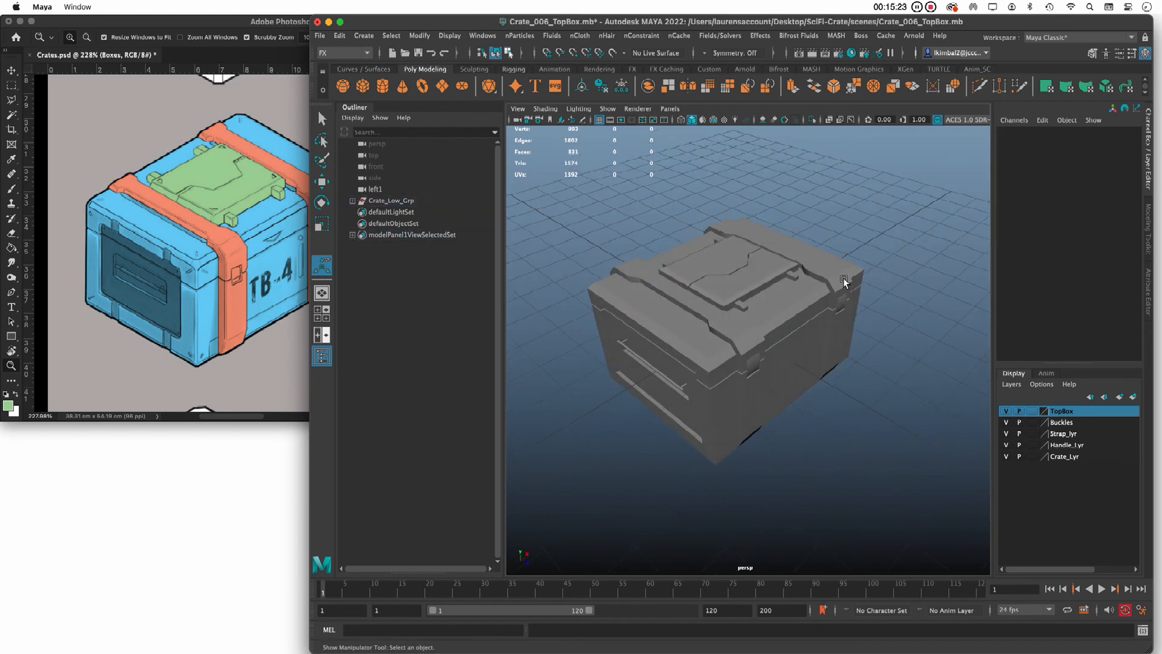